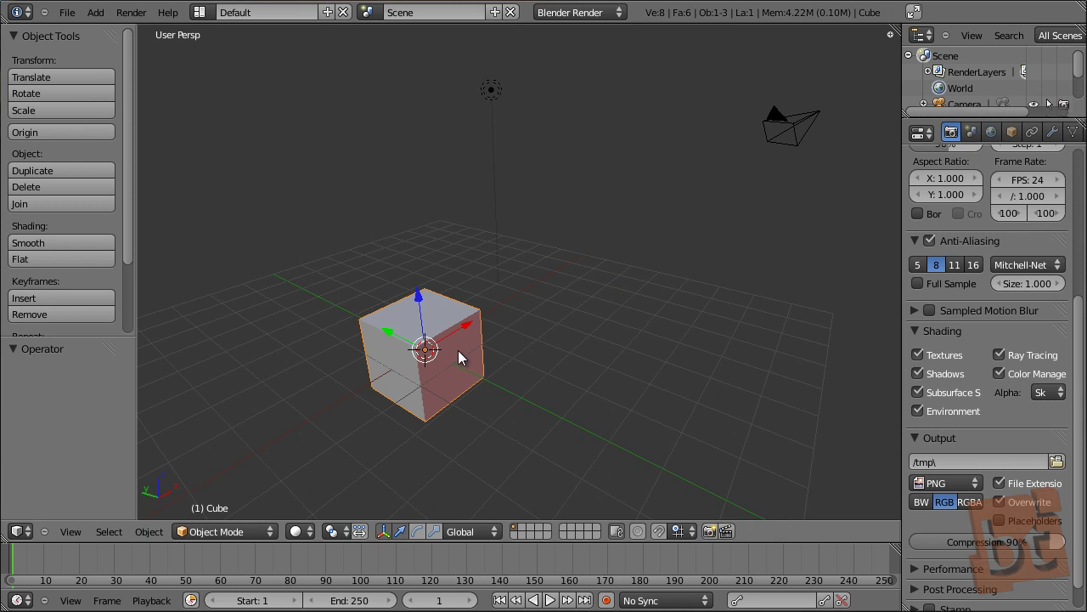
Delete the default cube and switch to the top orthographic view
{"action": "key", "text": "Delete"}
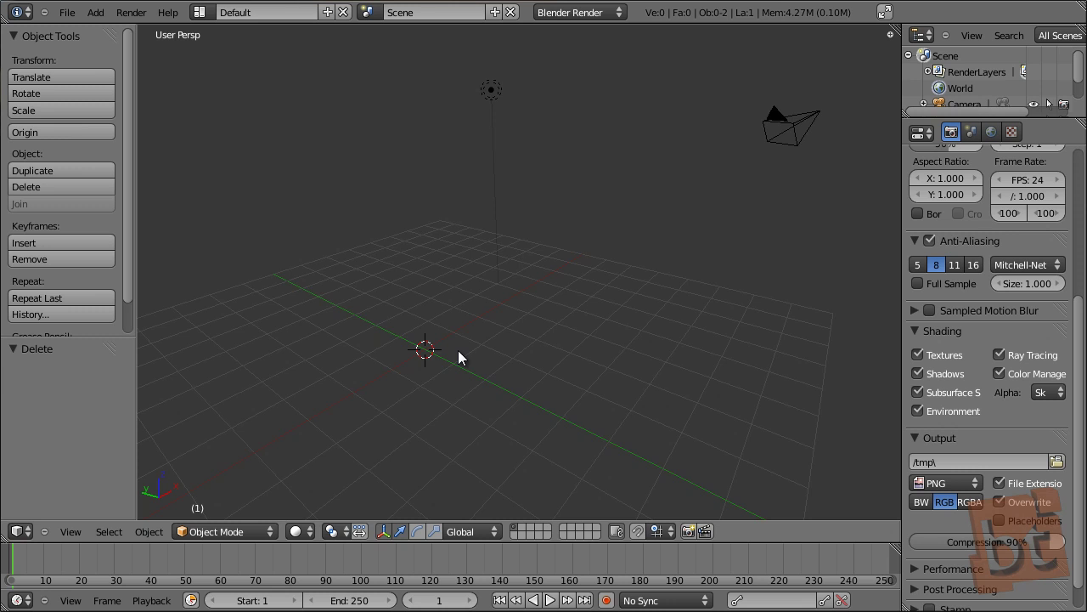
{"action": "key", "text": "KP_7"}
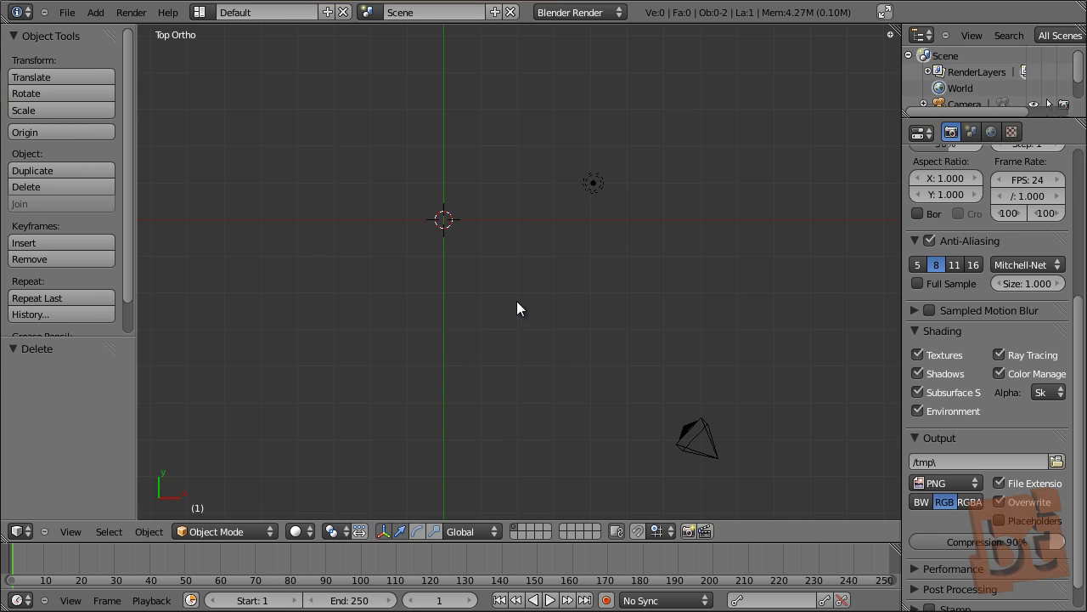
{"action": "middle_click_drag", "start_coordinate": [454, 171], "coordinate": [519, 206], "text": "shift"}
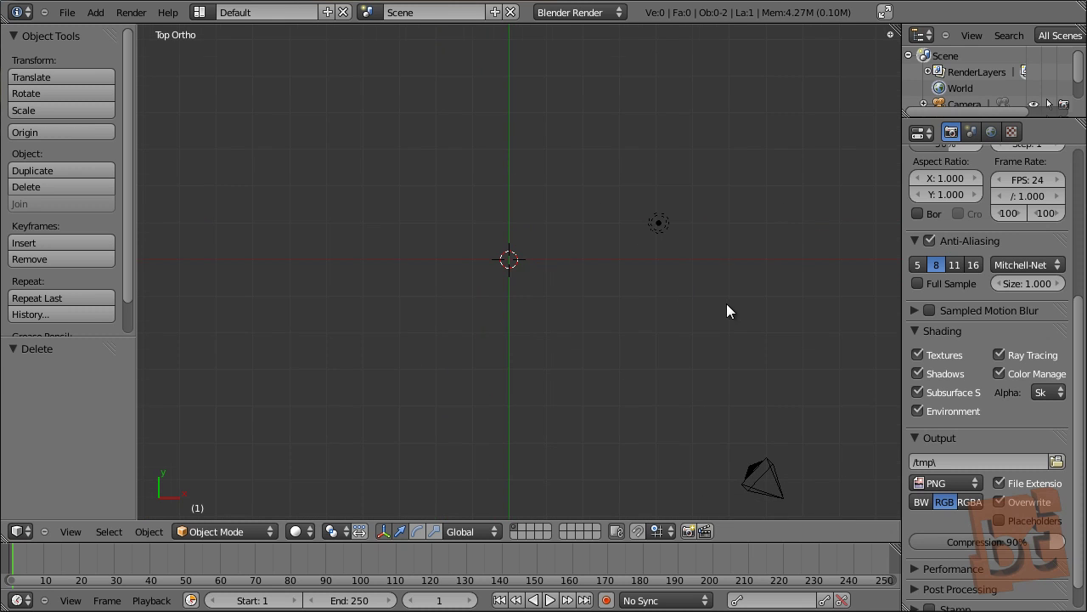
Add a background image slot that is shown only through the camera
{"action": "key", "text": "n"}
{"action": "left_click", "coordinate": [762, 432]}
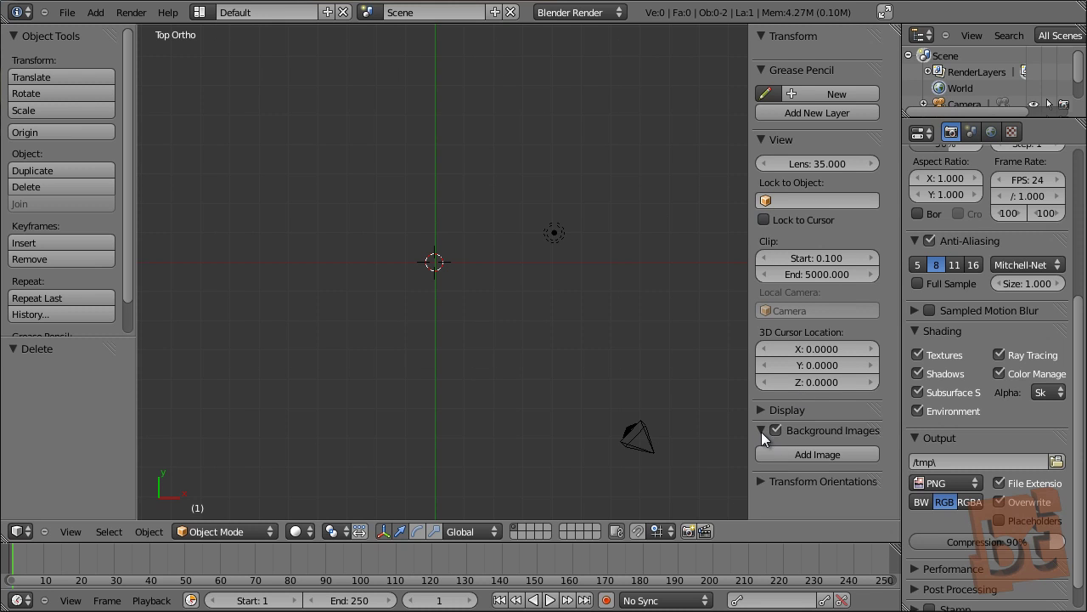
{"action": "left_click", "coordinate": [796, 452]}
{"action": "scroll", "coordinate": [804, 446], "scroll_direction": "down", "scroll_amount": 1}
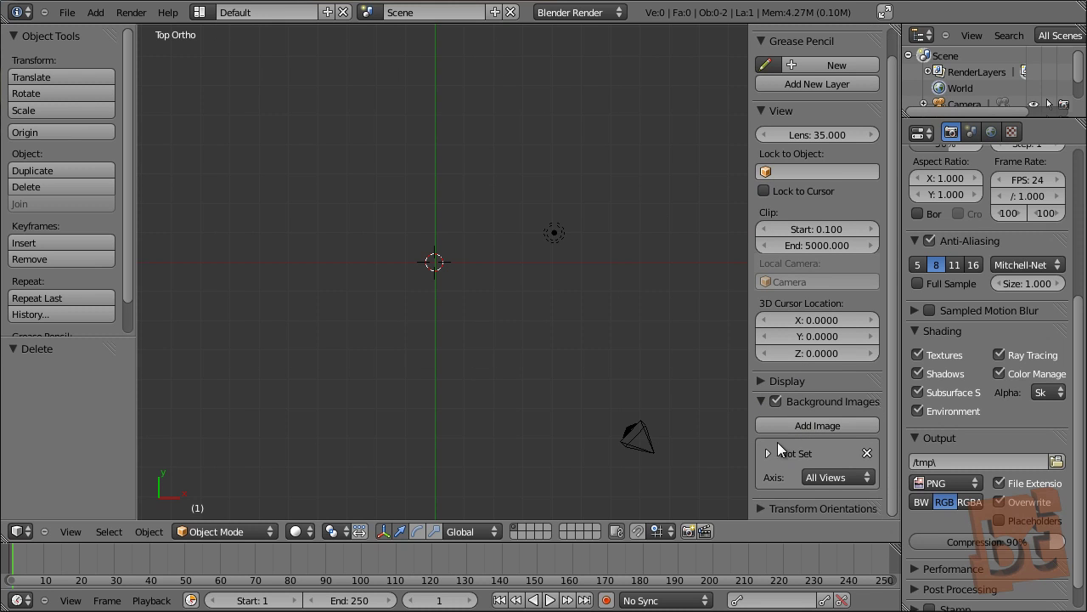
{"action": "left_click", "coordinate": [774, 453]}
{"action": "scroll", "coordinate": [824, 357], "scroll_direction": "down", "scroll_amount": 1}
{"action": "left_click", "coordinate": [845, 458]}
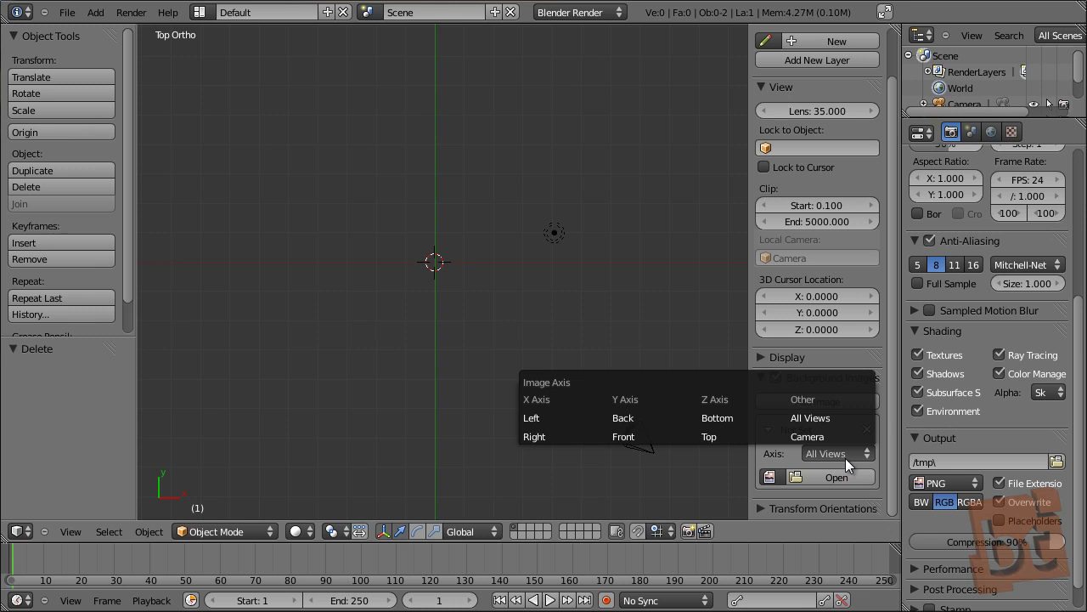
{"action": "left_click", "coordinate": [805, 437]}
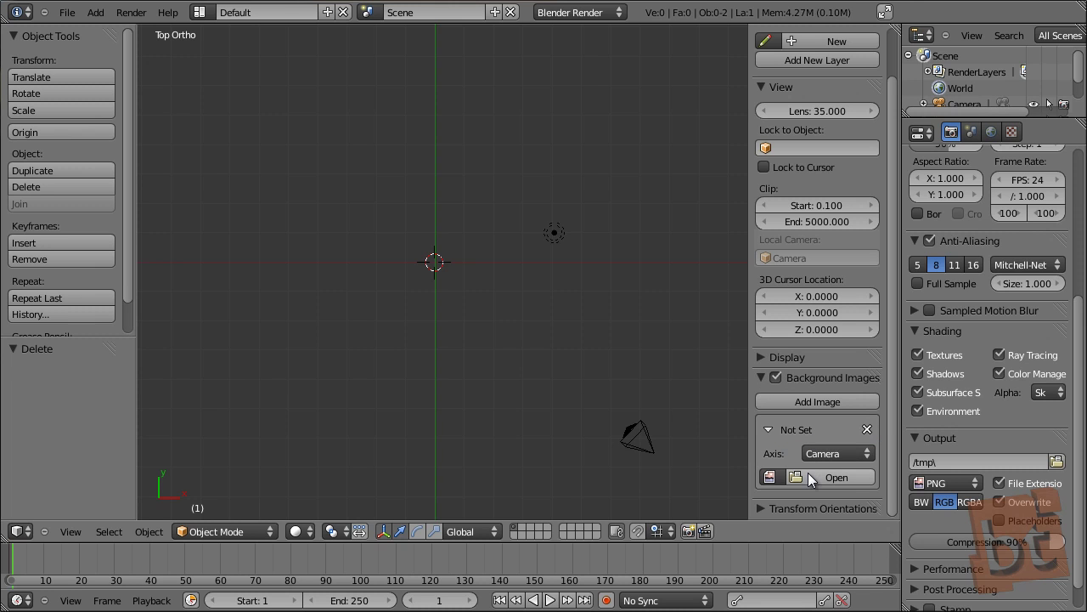
Replace the old camera with a new camera added at the 3D cursor
{"action": "right_click", "coordinate": [644, 421]}
{"action": "key", "text": "x"}
{"action": "left_click", "coordinate": [646, 431]}
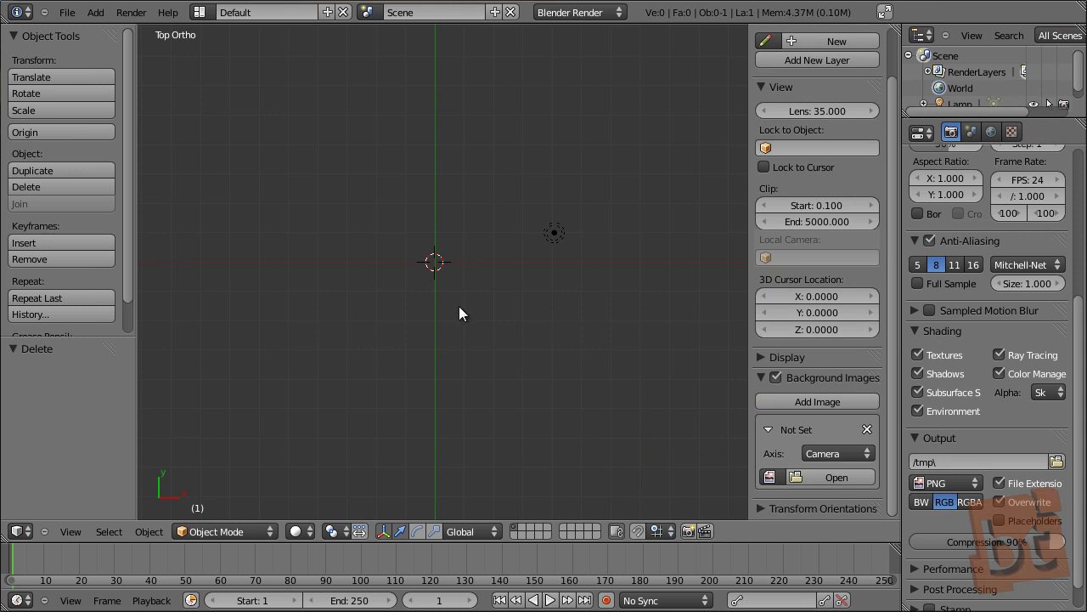
{"action": "key", "text": "shift+a"}
{"action": "left_click", "coordinate": [460, 448]}
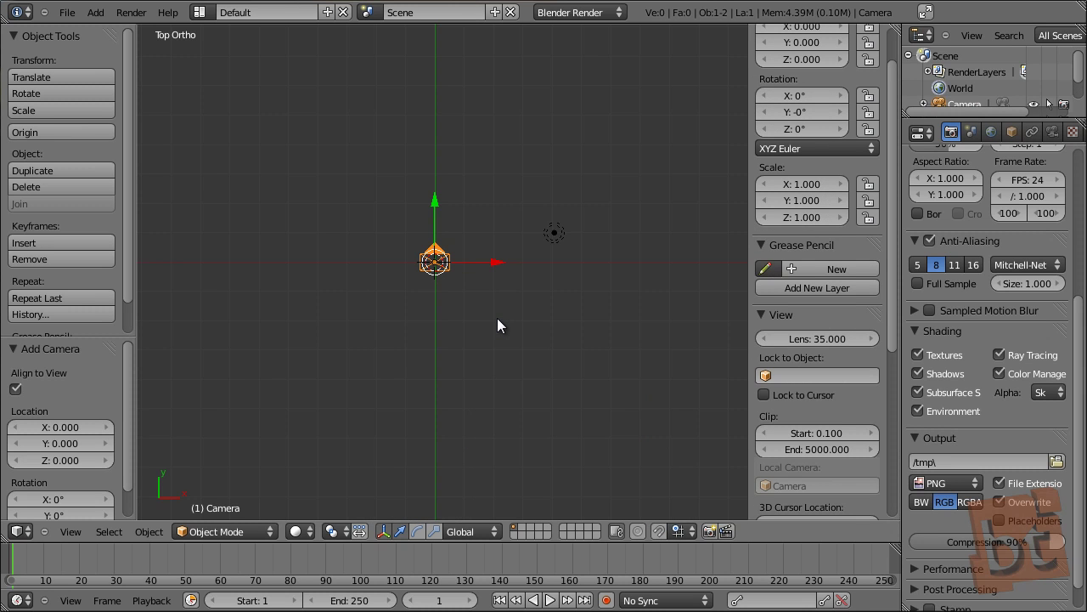
Look through the new camera at Z 6.115 and switch it to an orthographic lens
{"action": "key", "text": "KP_0"}
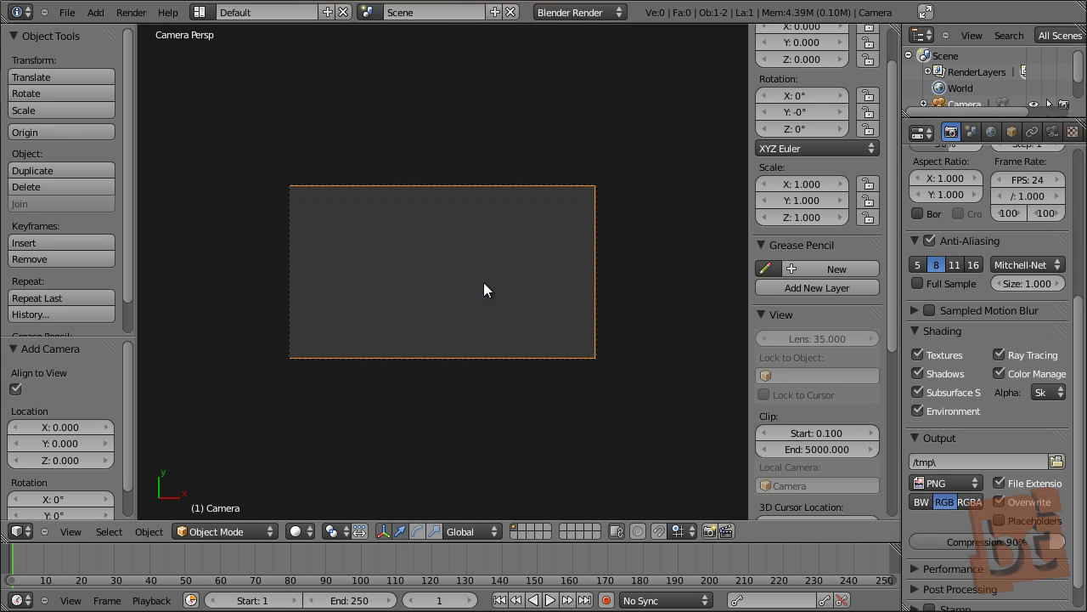
{"action": "scroll", "coordinate": [483, 282], "scroll_direction": "down", "scroll_amount": 10}
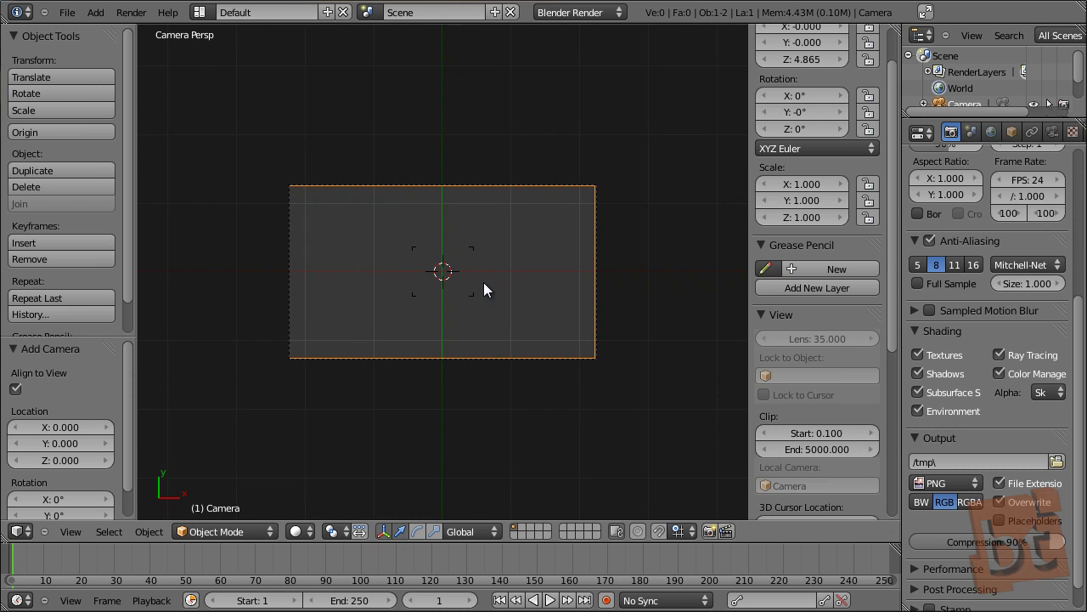
{"action": "scroll", "coordinate": [483, 282], "scroll_direction": "down", "scroll_amount": 3}
{"action": "left_click", "coordinate": [1052, 132]}
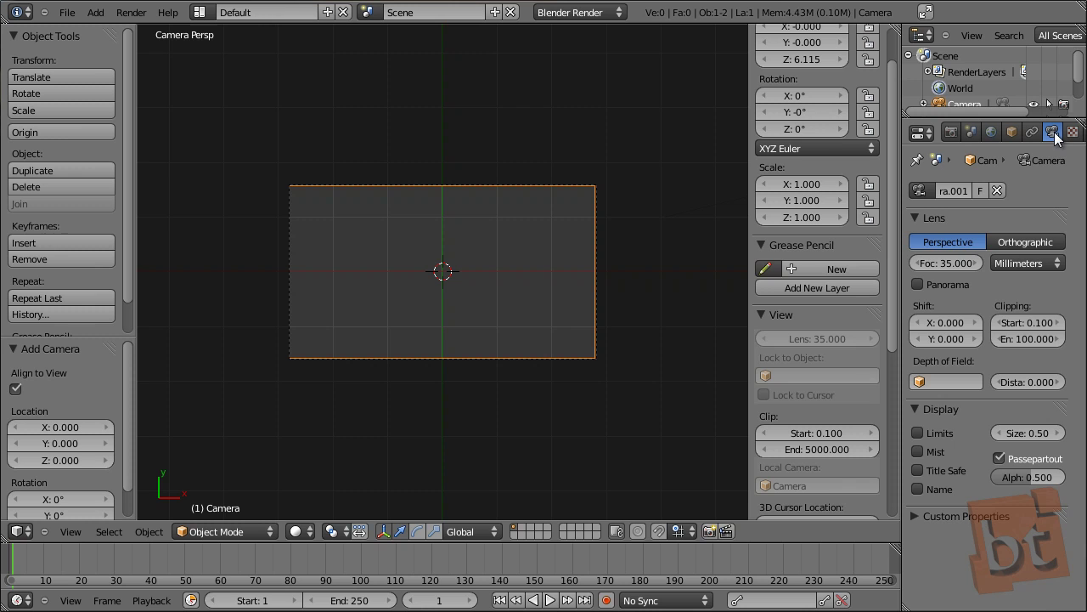
{"action": "left_click", "coordinate": [1021, 240]}
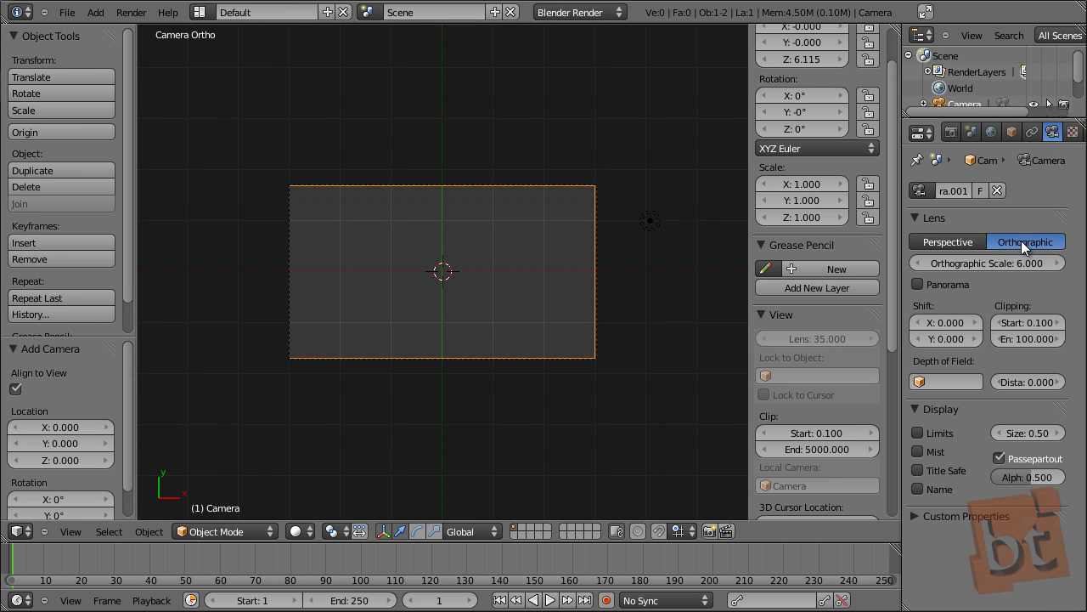
Start opening a file for the camera's background image
{"action": "scroll", "coordinate": [814, 269], "scroll_direction": "down", "scroll_amount": 4}
{"action": "scroll", "coordinate": [814, 268], "scroll_direction": "down", "scroll_amount": 3}
{"action": "left_click", "coordinate": [812, 466]}
{"action": "scroll", "coordinate": [807, 464], "scroll_direction": "down", "scroll_amount": 2}
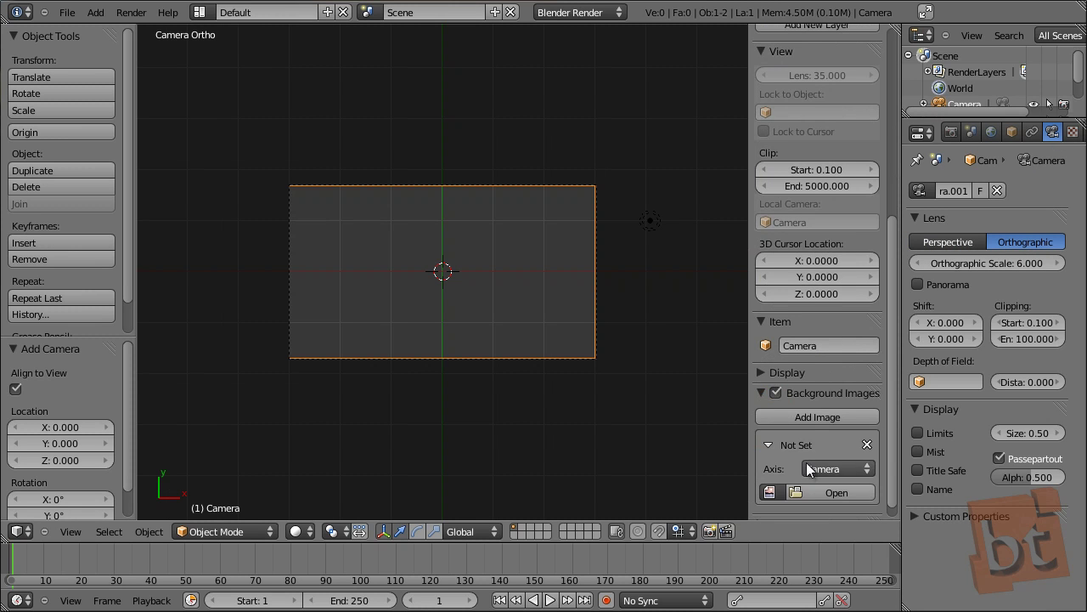
Load Video for Masking.MOV from the Desktop as camera background with Auto Refresh
{"action": "left_click", "coordinate": [801, 495]}
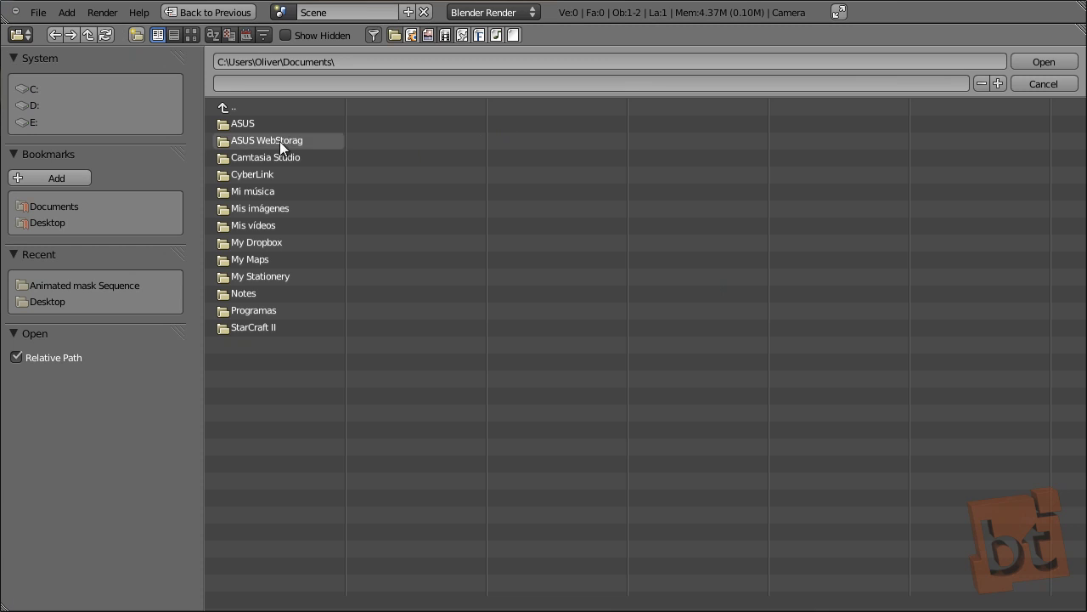
{"action": "left_click", "coordinate": [51, 221]}
{"action": "left_click", "coordinate": [267, 141]}
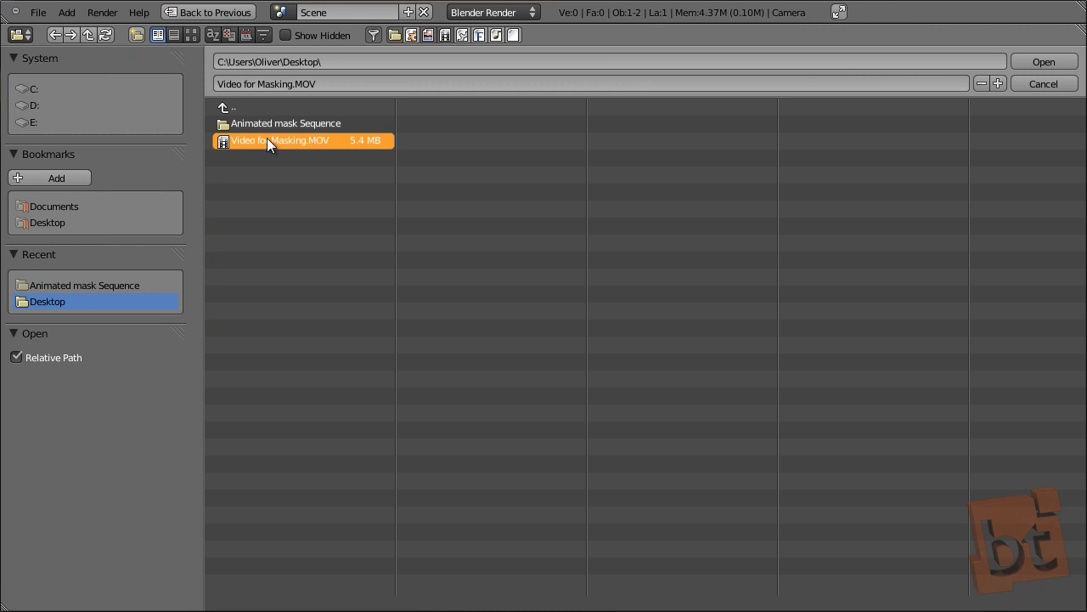
{"action": "left_click", "coordinate": [1052, 63]}
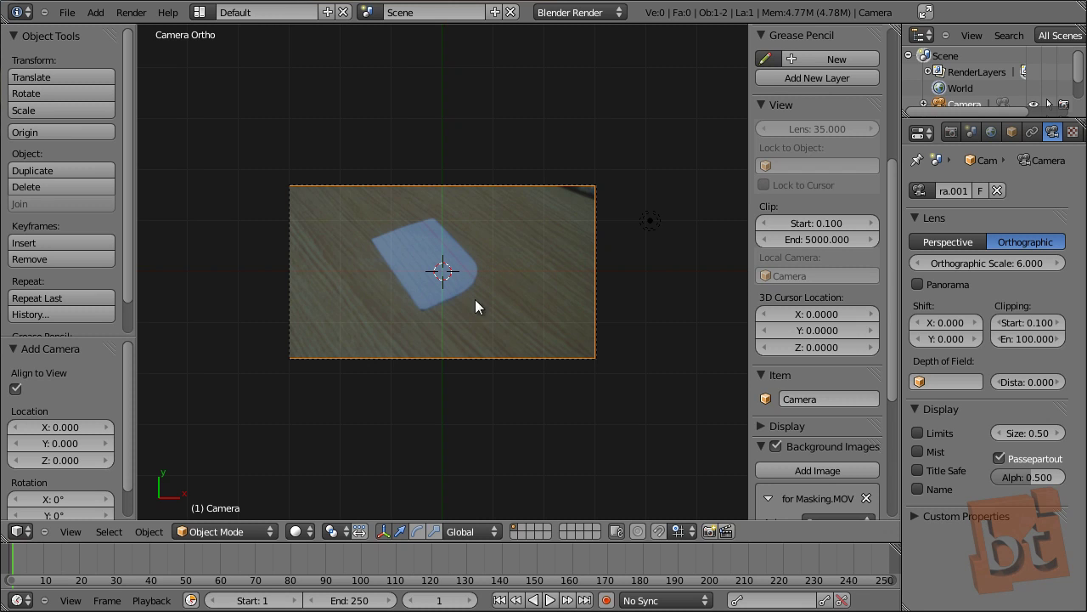
{"action": "scroll", "coordinate": [821, 451], "scroll_direction": "down", "scroll_amount": 6}
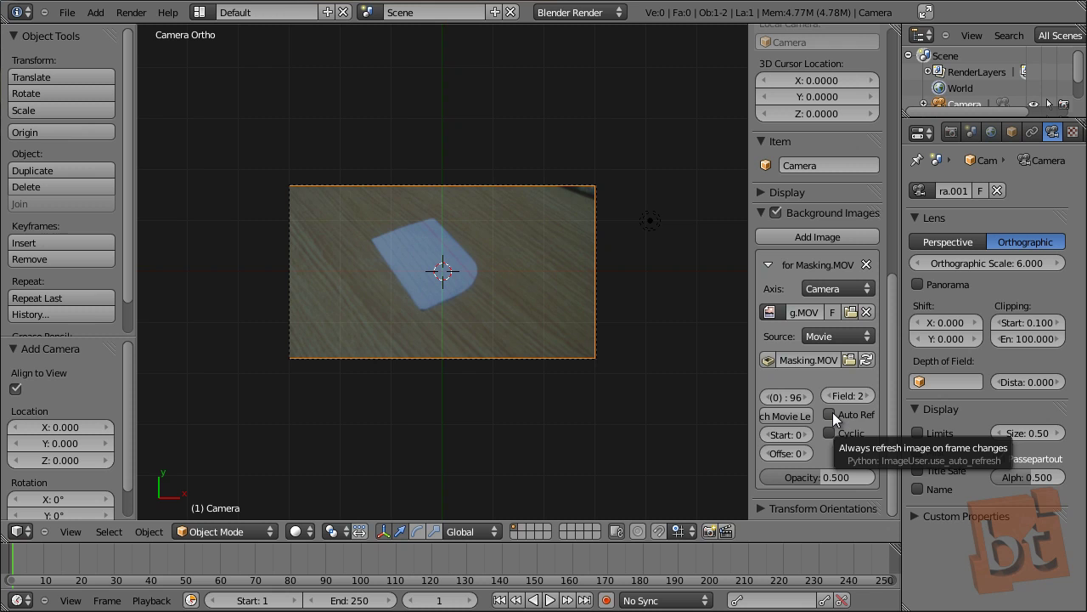
{"action": "left_click", "coordinate": [830, 414]}
Scrub to frame 94 and set it as the scene's end frame
{"action": "left_click", "coordinate": [228, 553]}
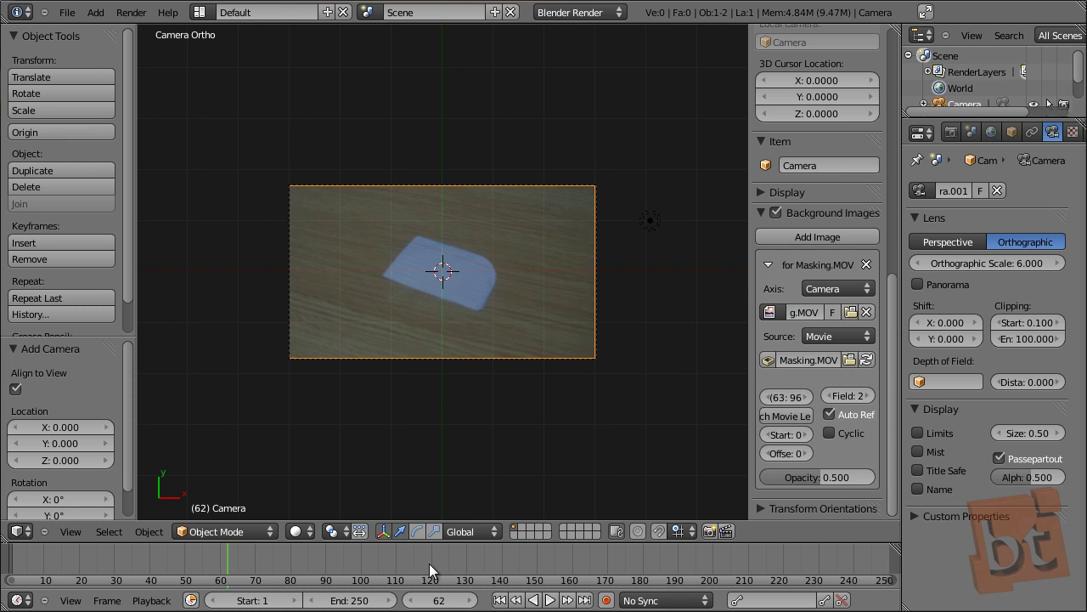
{"action": "left_click_drag", "start_coordinate": [246, 550], "coordinate": [216, 550]}
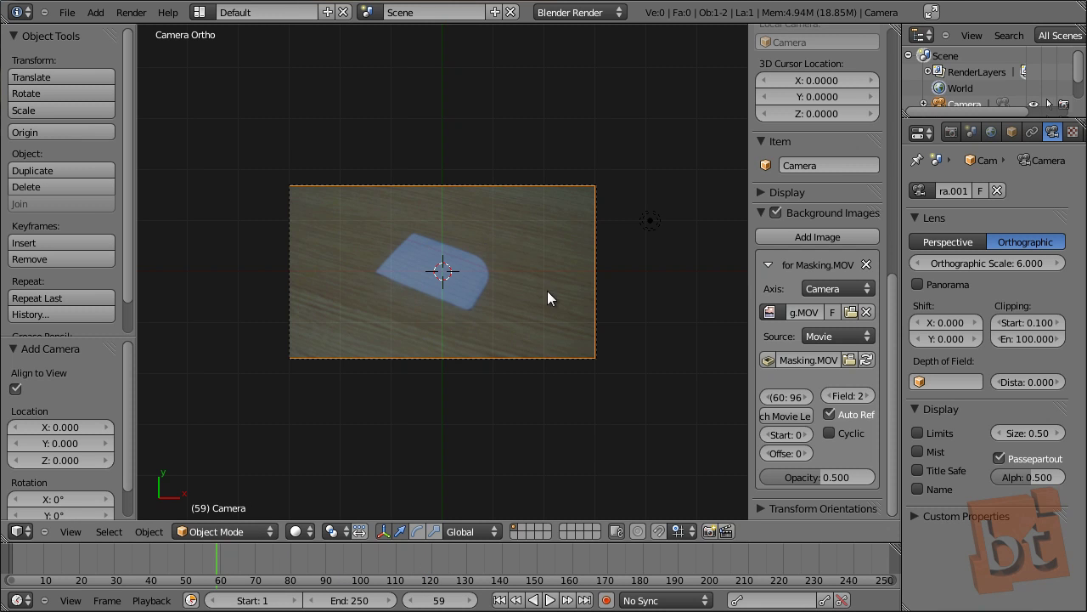
{"action": "scroll", "coordinate": [478, 339], "scroll_direction": "up", "scroll_amount": 3}
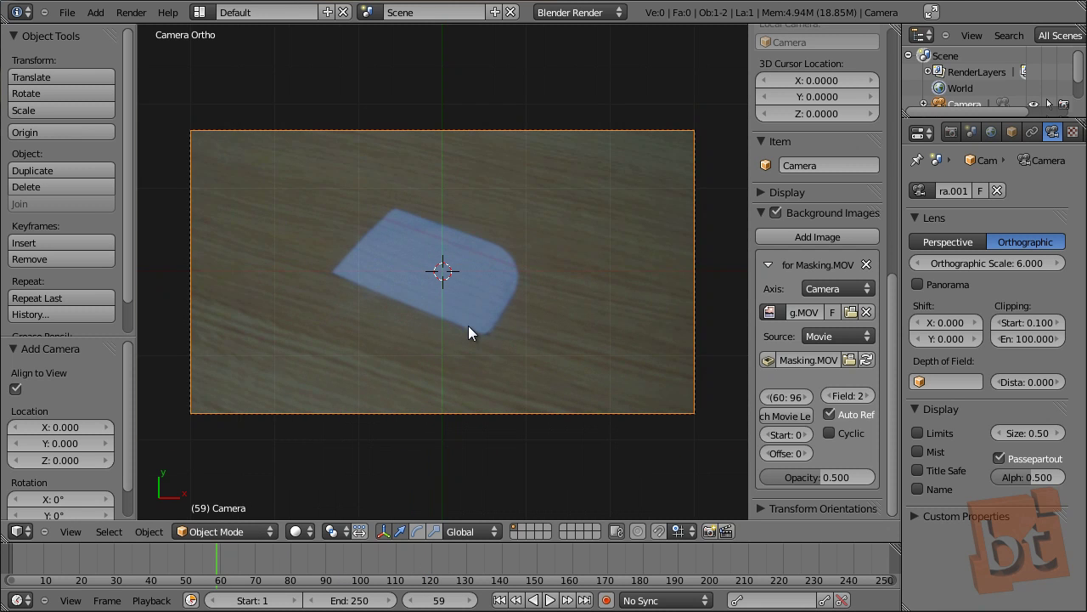
{"action": "left_click_drag", "start_coordinate": [182, 561], "coordinate": [268, 564]}
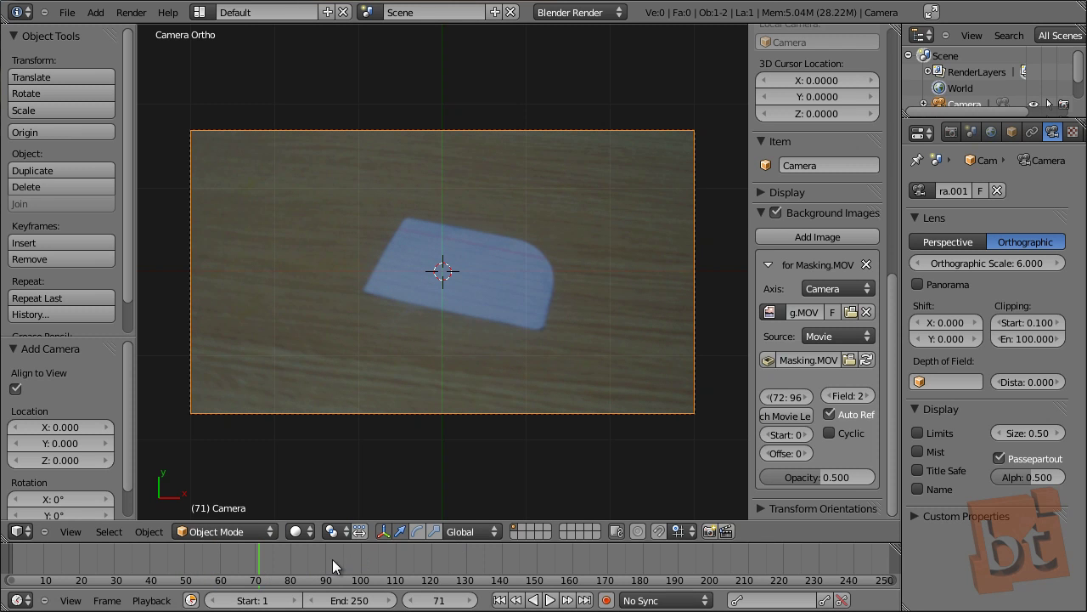
{"action": "left_click_drag", "start_coordinate": [332, 559], "coordinate": [339, 559]}
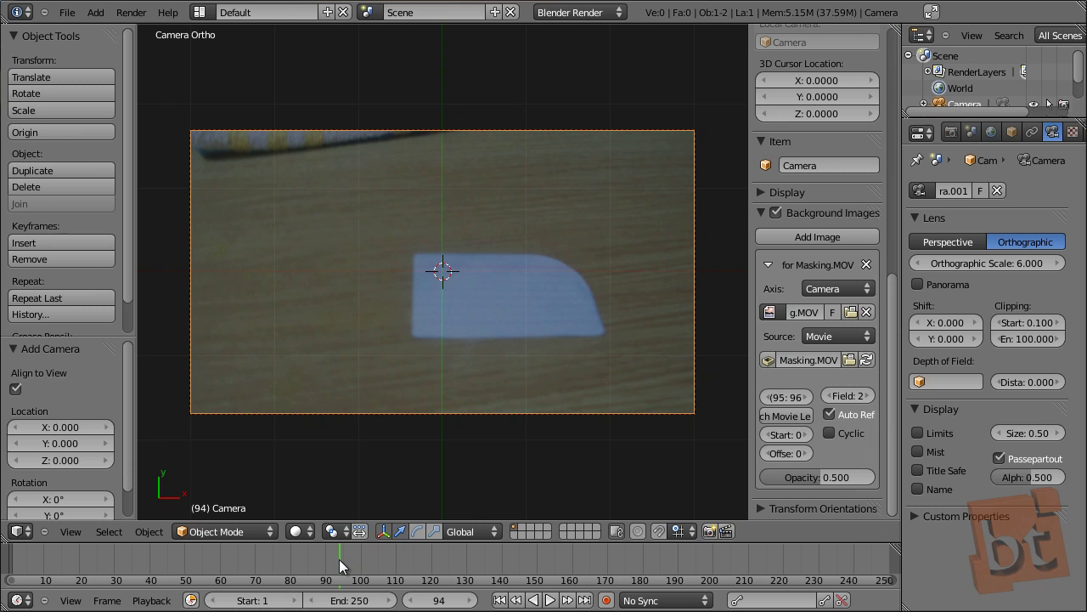
{"action": "key", "text": "e"}
{"action": "middle_click_drag", "start_coordinate": [323, 566], "coordinate": [440, 566]}
{"action": "scroll", "coordinate": [371, 566], "scroll_direction": "up", "scroll_amount": 6}
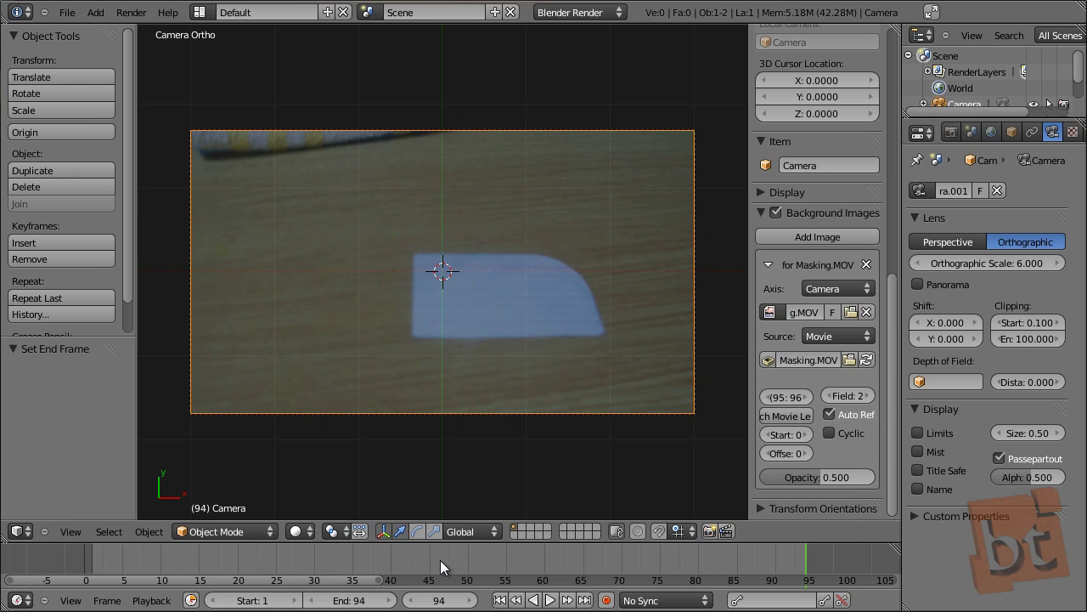
{"action": "middle_click_drag", "start_coordinate": [510, 240], "coordinate": [512, 244], "text": "shift"}
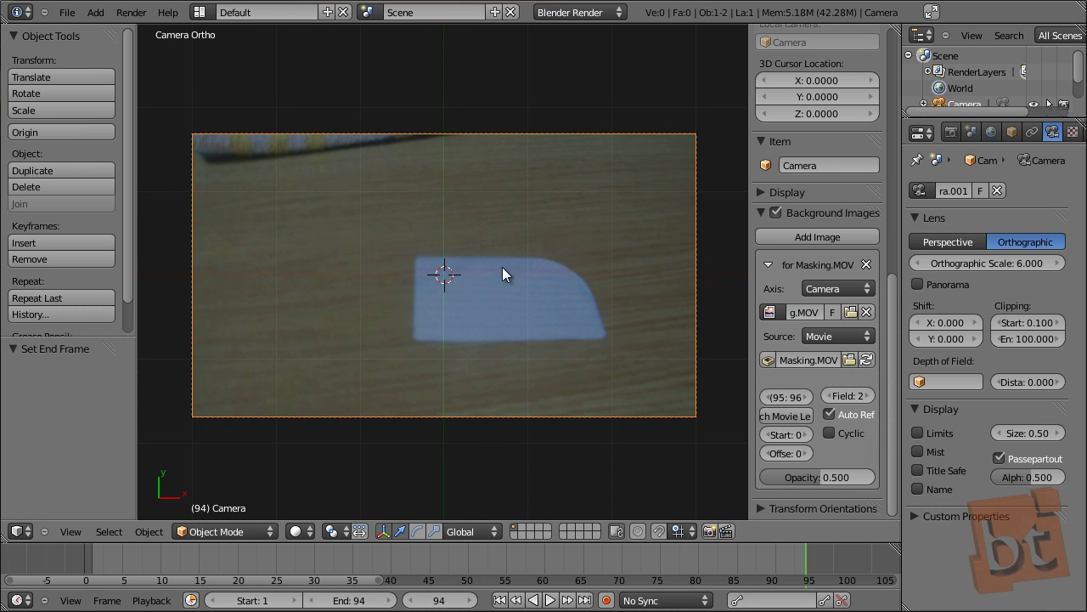
Enable the Animation: RotoBezier add-on in User Preferences and expand its details
{"action": "key", "text": "ctrl+alt+u"}
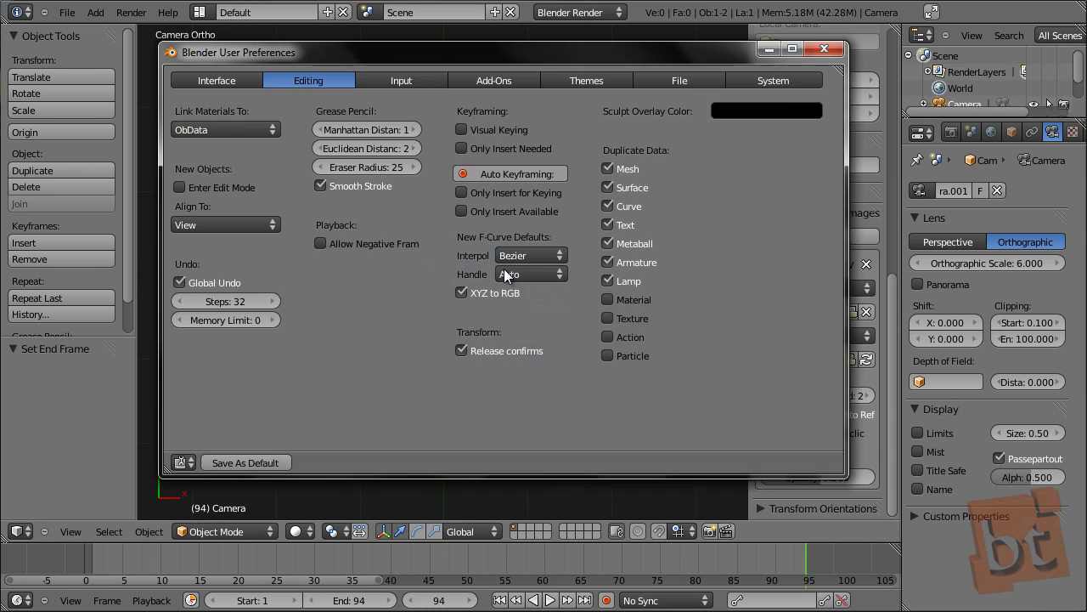
{"action": "left_click", "coordinate": [499, 84]}
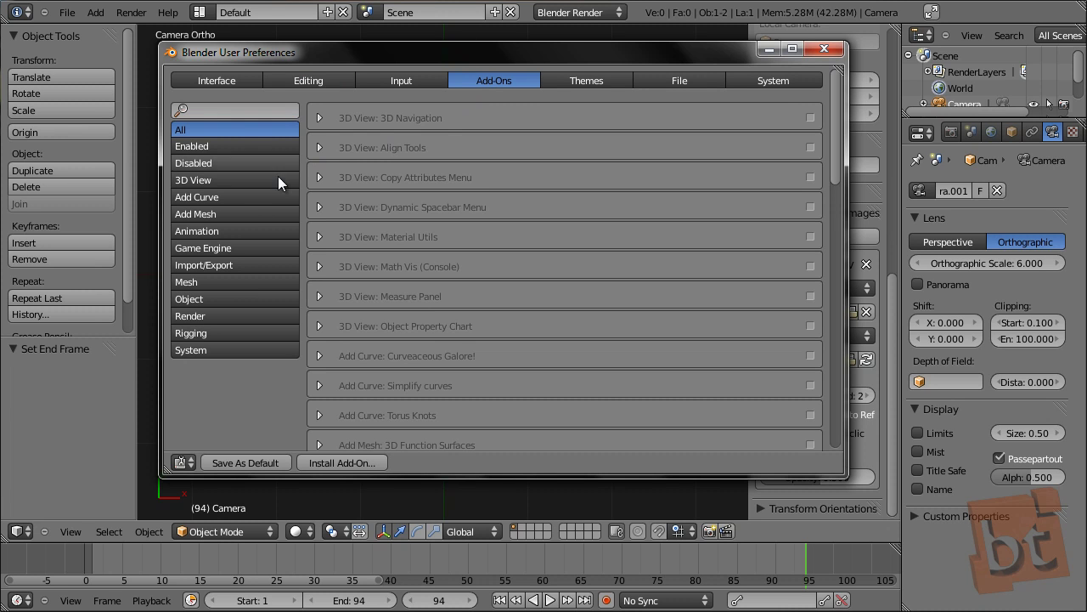
{"action": "left_click", "coordinate": [230, 231]}
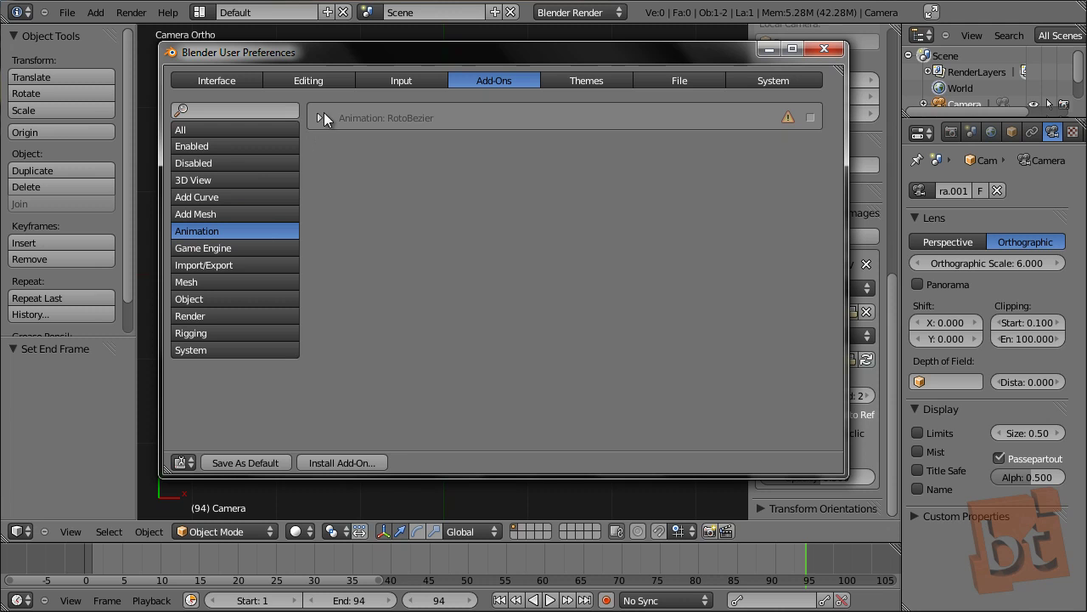
{"action": "left_click", "coordinate": [811, 118]}
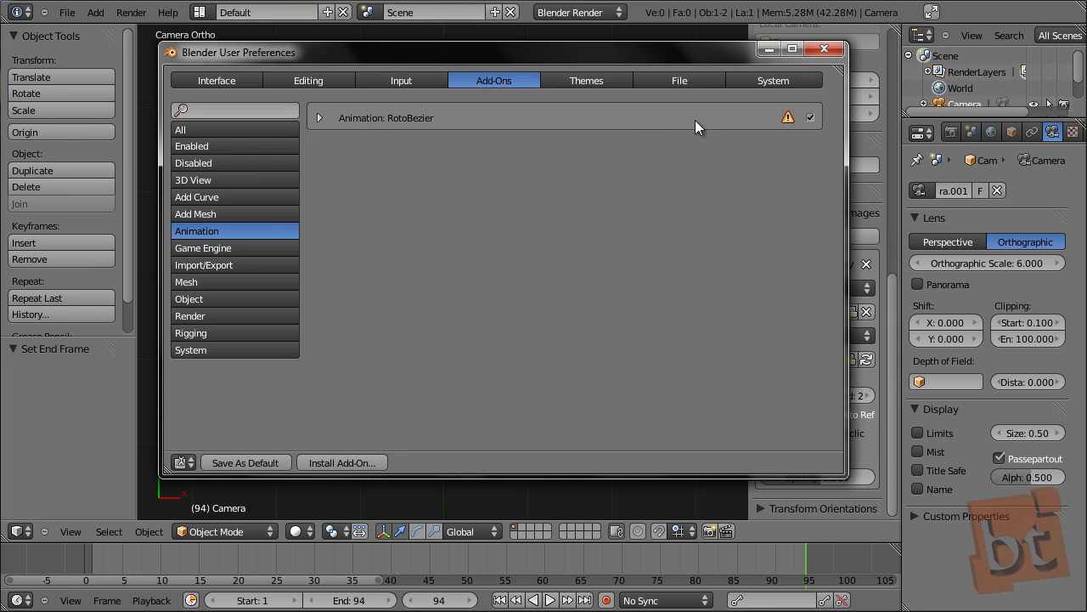
{"action": "left_click", "coordinate": [320, 118]}
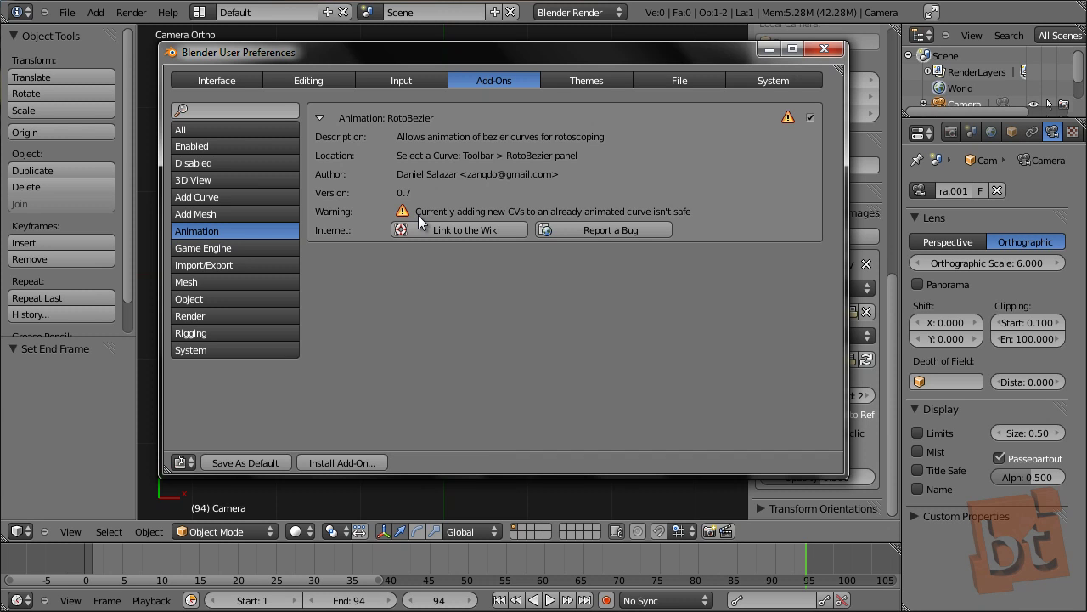
Add a Bezier curve, enter Edit Mode on it, and hide its normals
{"action": "left_click", "coordinate": [824, 50]}
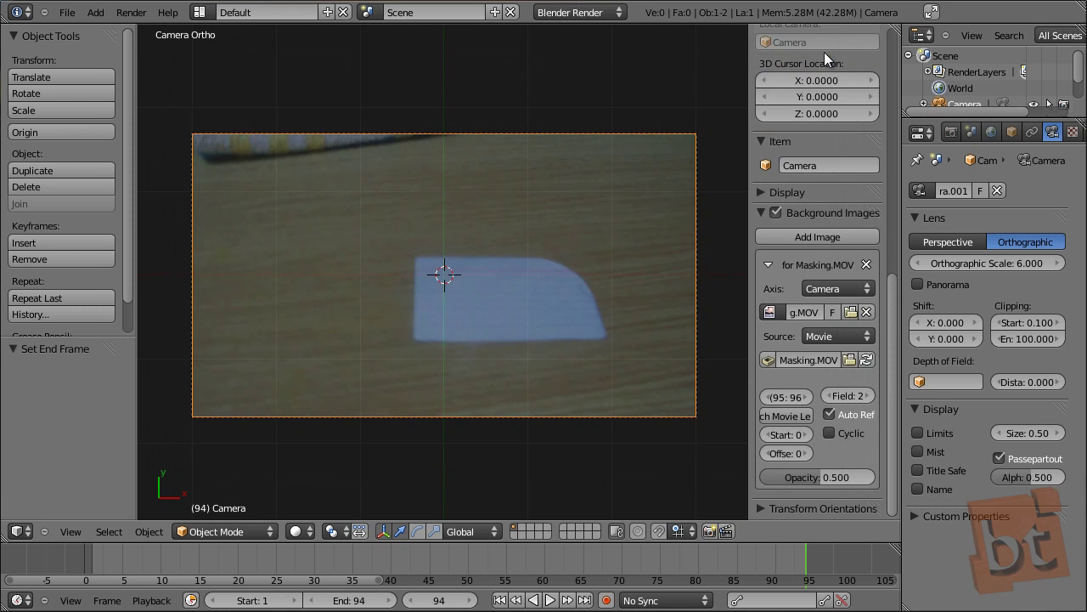
{"action": "key", "text": "shift+a"}
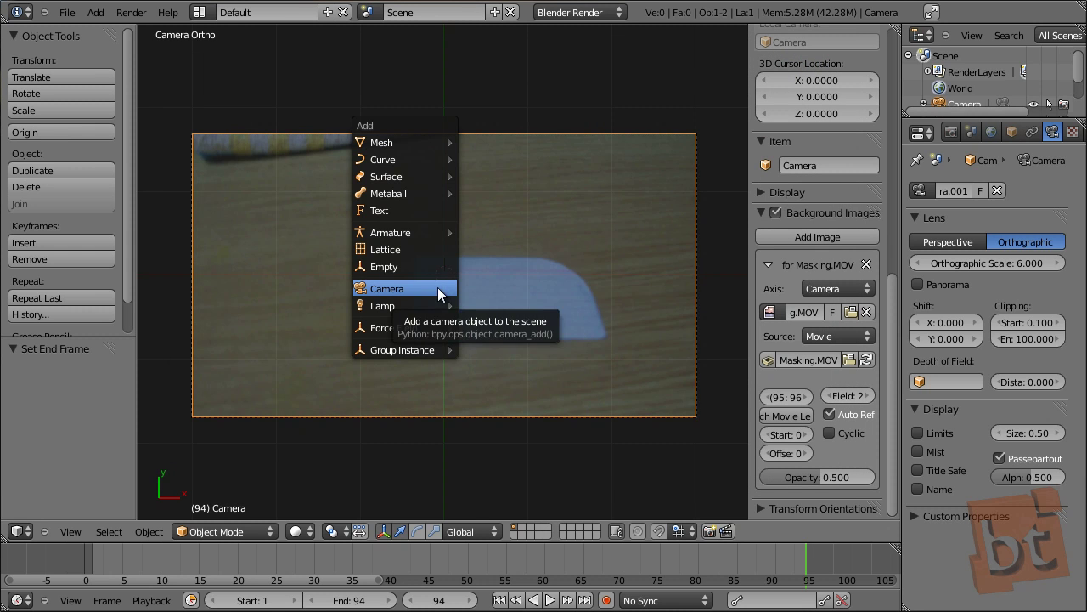
{"action": "mouse_move", "coordinate": [431, 160]}
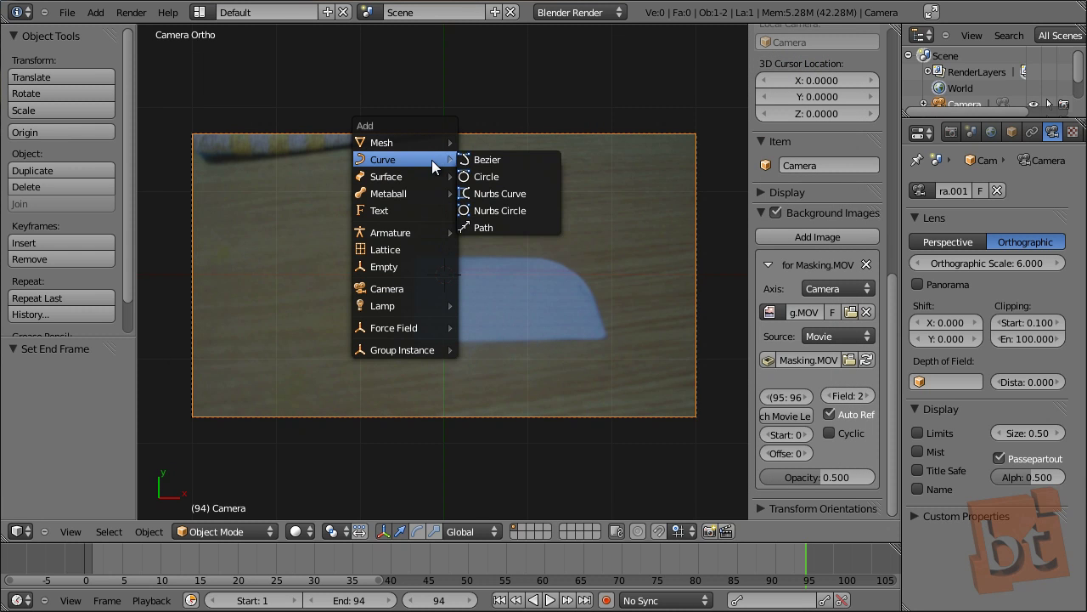
{"action": "left_click", "coordinate": [497, 161]}
{"action": "scroll", "coordinate": [471, 275], "scroll_direction": "up", "scroll_amount": 3}
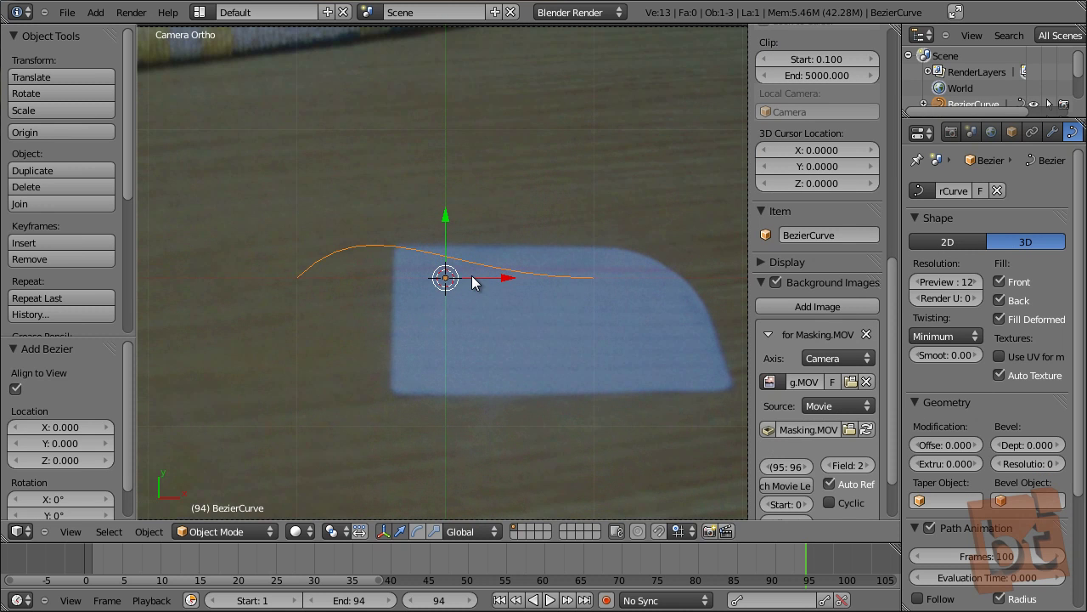
{"action": "key", "text": "Tab"}
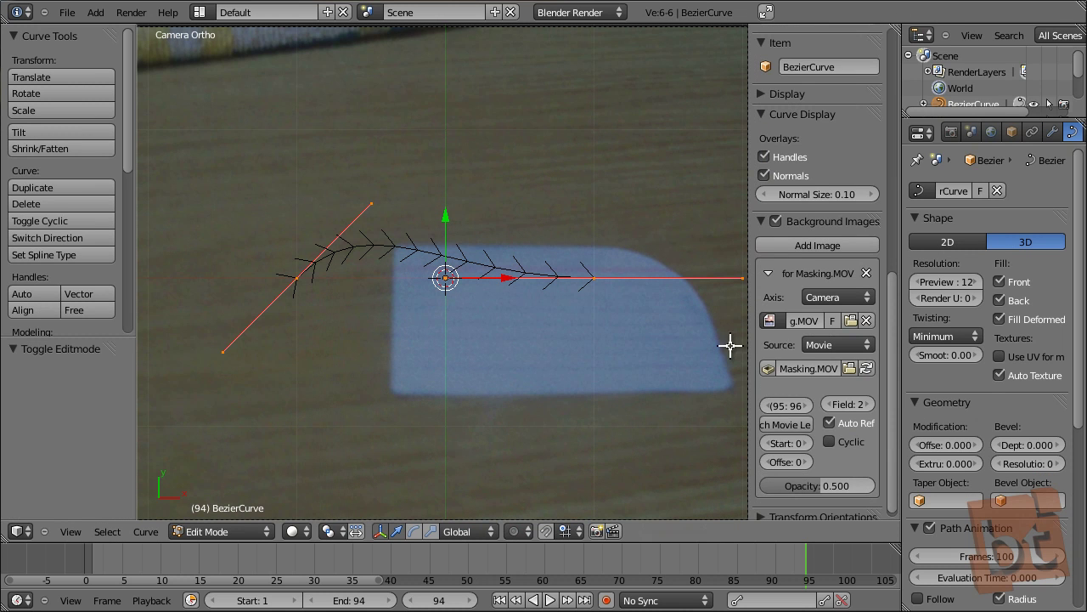
{"action": "scroll", "coordinate": [804, 168], "scroll_direction": "up", "scroll_amount": 2}
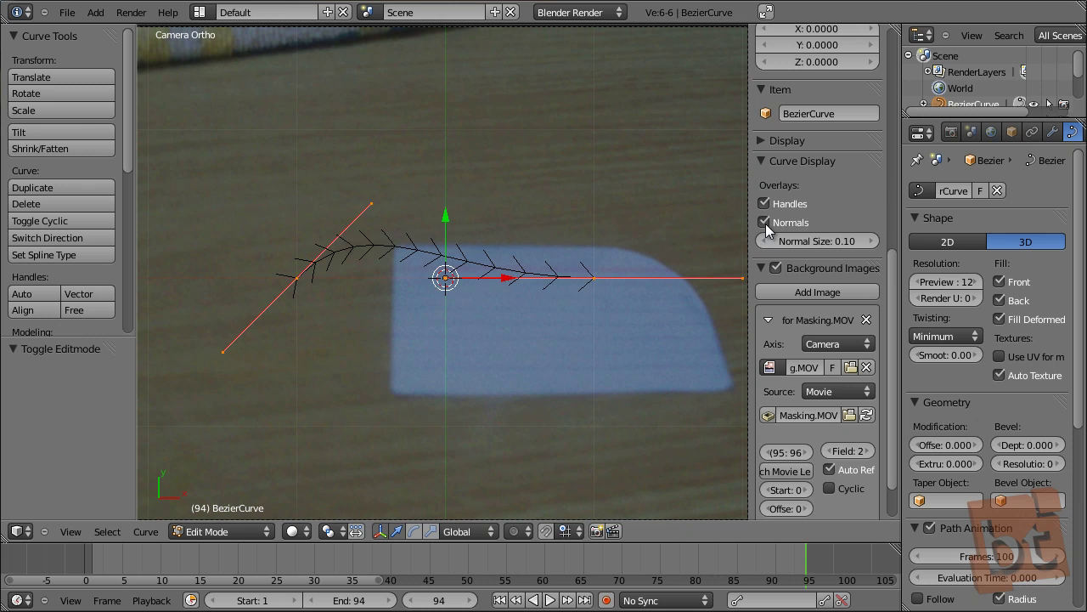
{"action": "left_click", "coordinate": [765, 223]}
Move the curve's two end points onto the paper's top-left corner and top edge
{"action": "right_click", "coordinate": [299, 273]}
{"action": "key", "text": "g"}
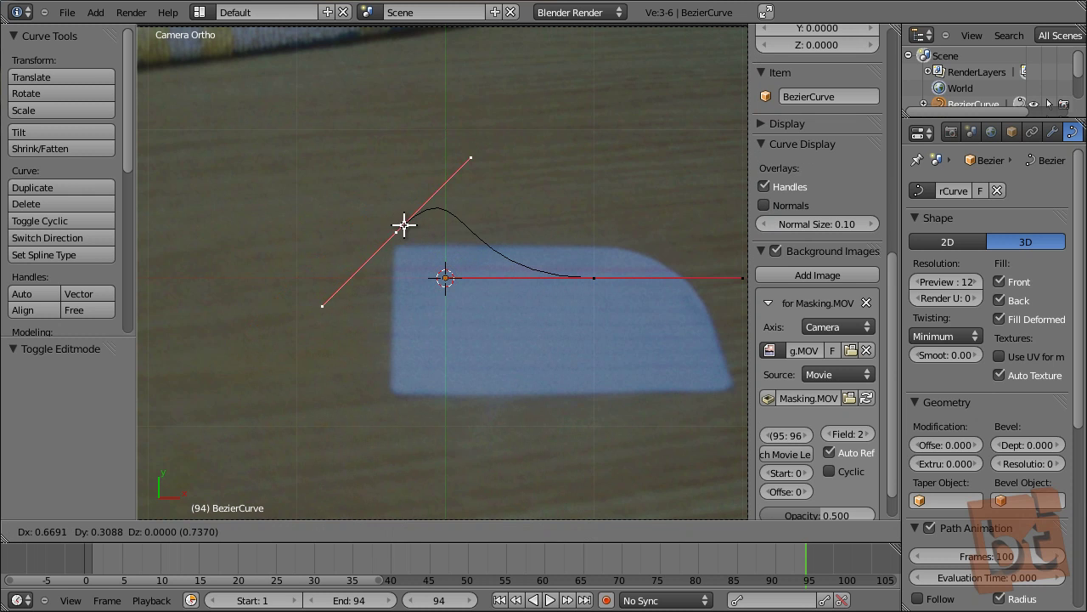
{"action": "left_click", "coordinate": [396, 243]}
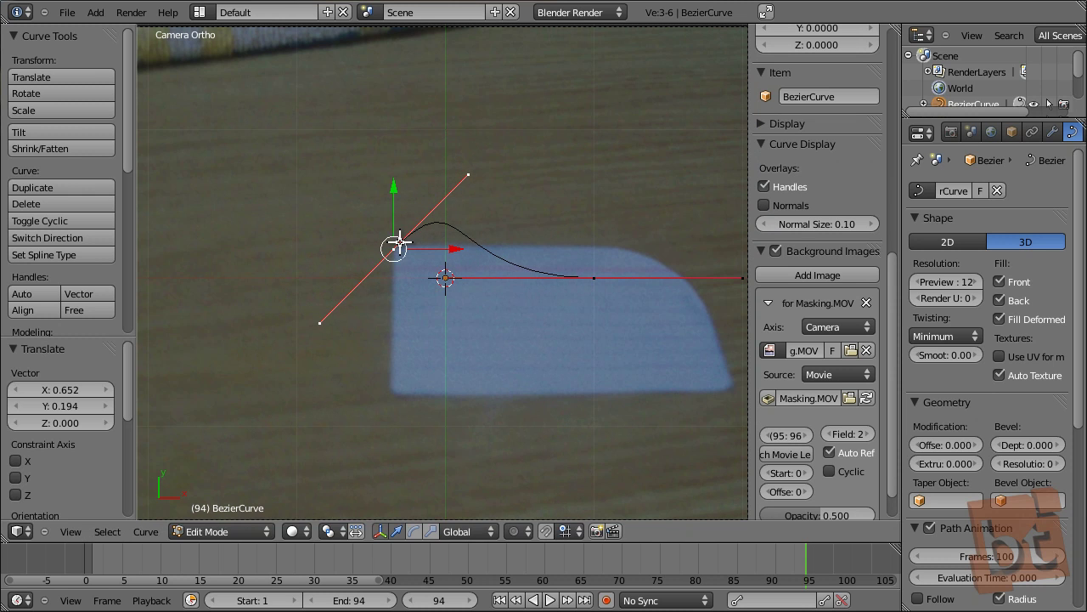
{"action": "right_click", "coordinate": [595, 277]}
{"action": "key", "text": "g"}
{"action": "left_click", "coordinate": [623, 237]}
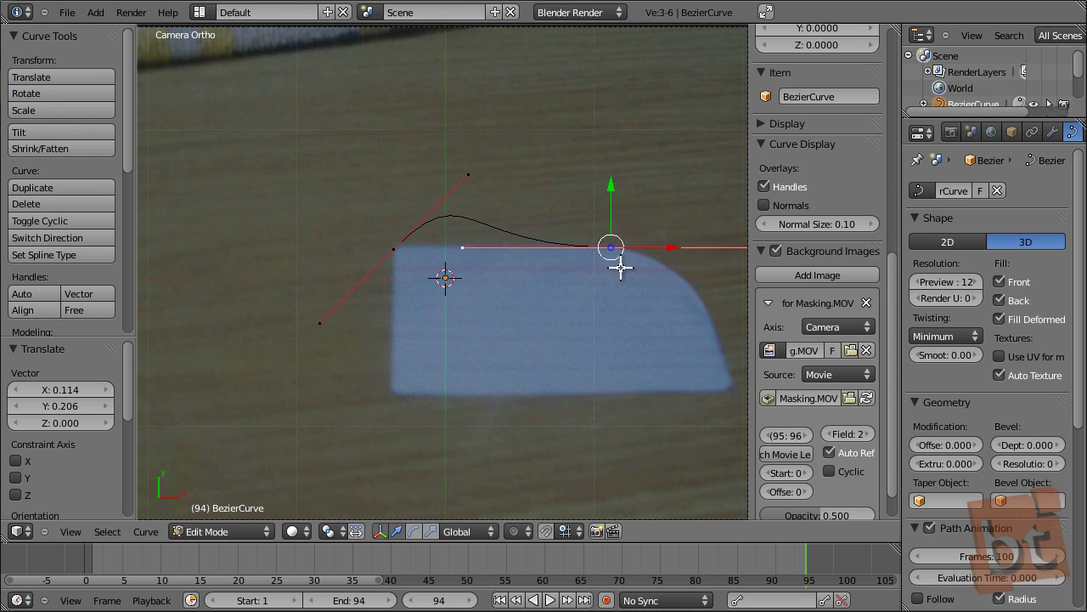
{"action": "middle_click_drag", "start_coordinate": [584, 255], "coordinate": [495, 226], "text": "shift"}
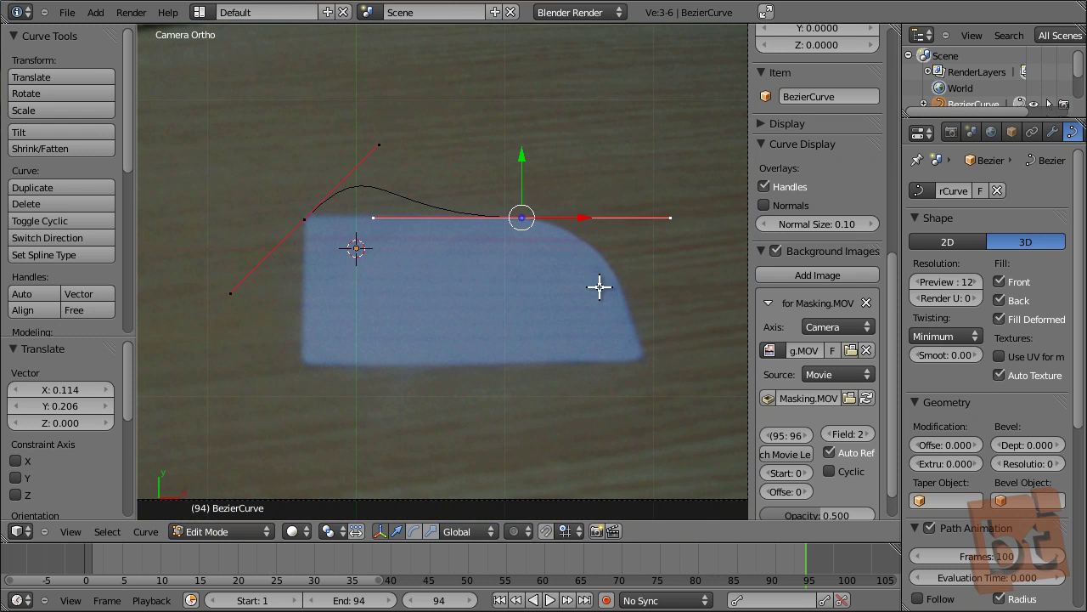
Extrude a new point at the paper's lower-right corner and adjust its handles
{"action": "key", "text": "e"}
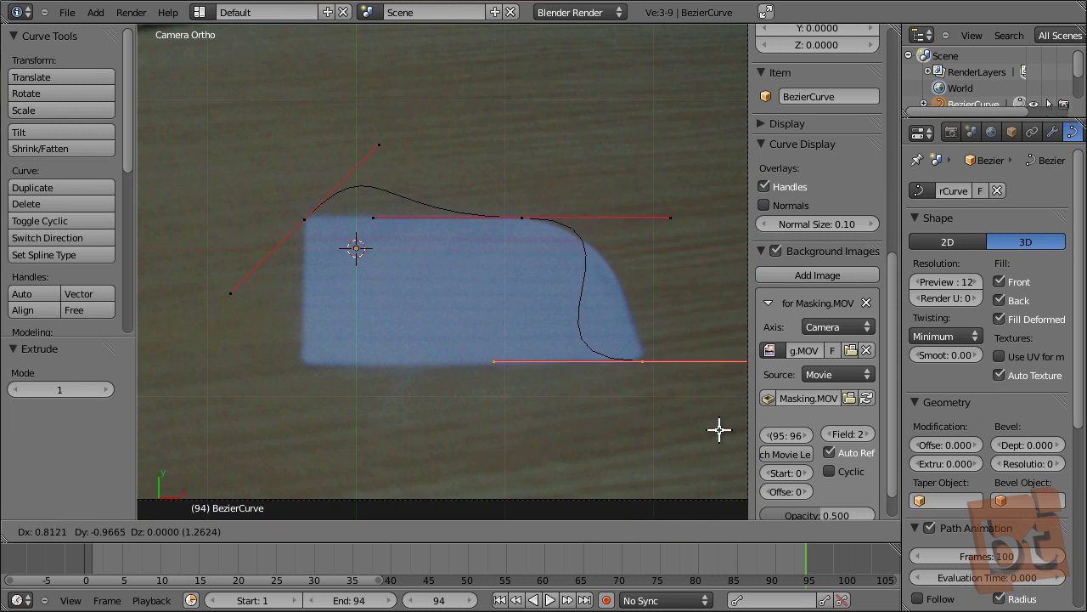
{"action": "left_click", "coordinate": [719, 424]}
{"action": "key", "text": "r"}
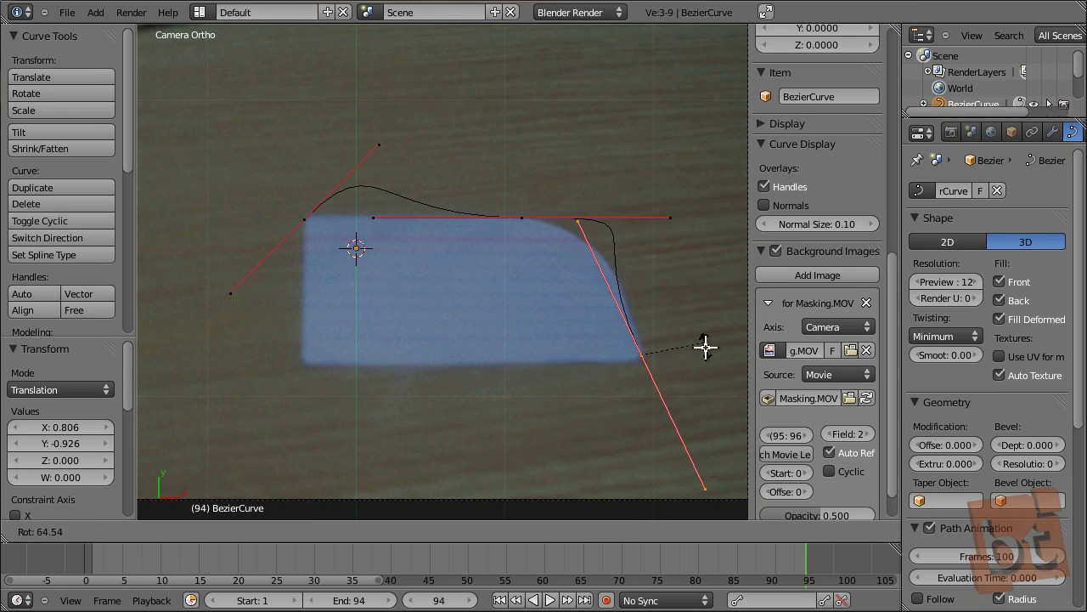
{"action": "left_click", "coordinate": [703, 353]}
{"action": "right_click", "coordinate": [603, 217]}
{"action": "key", "text": "g"}
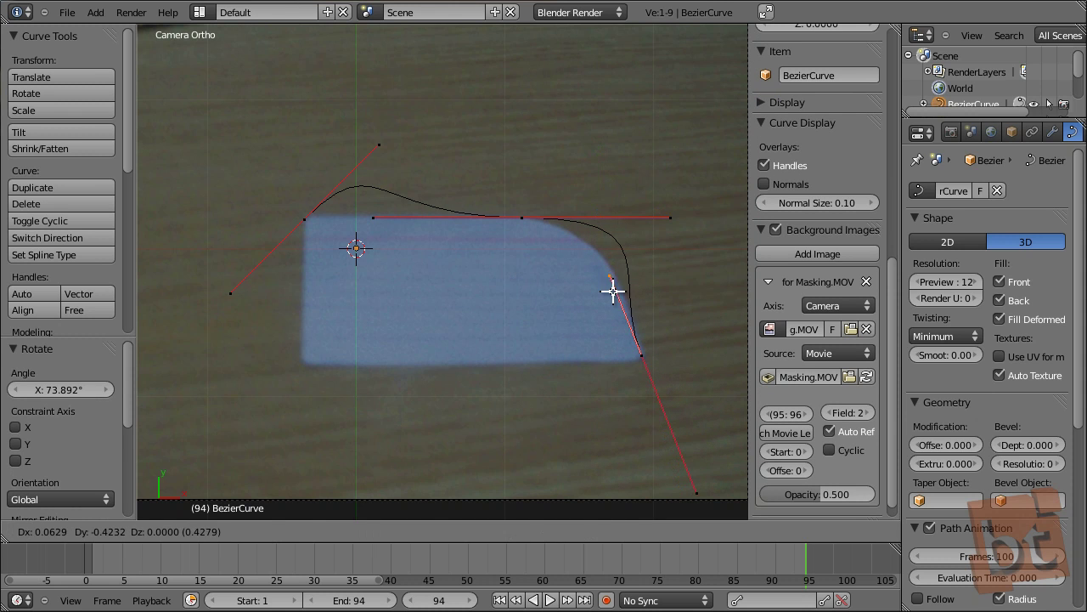
{"action": "left_click", "coordinate": [618, 299]}
{"action": "right_click", "coordinate": [670, 218]}
{"action": "key", "text": "g"}
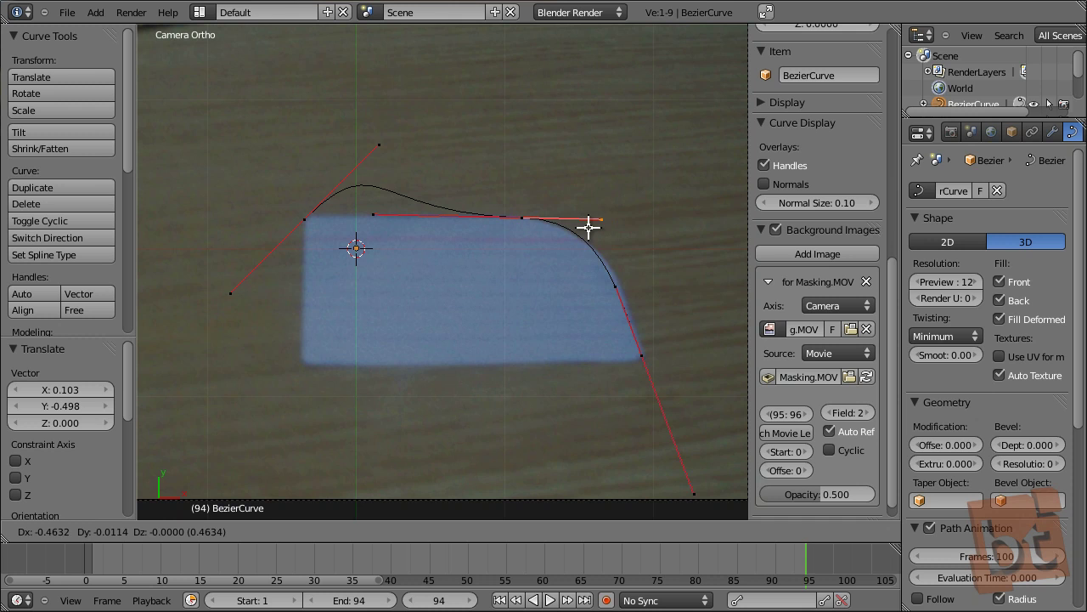
{"action": "left_click", "coordinate": [606, 239]}
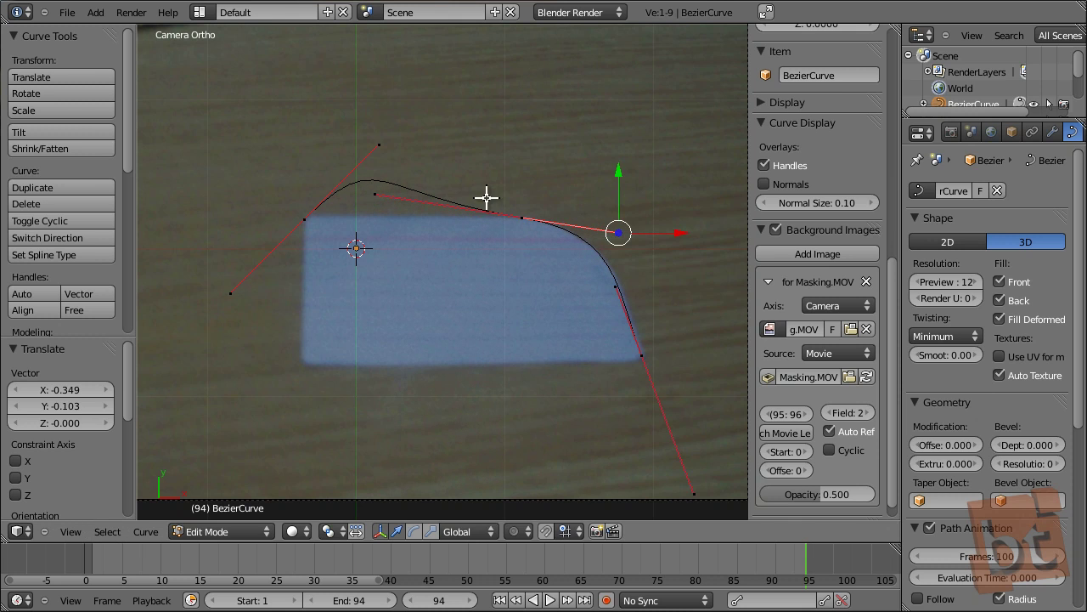
Adjust the top-left and top-right handles so the top edge lies flat
{"action": "right_click", "coordinate": [297, 220]}
{"action": "right_click", "coordinate": [378, 144]}
{"action": "key", "text": "g"}
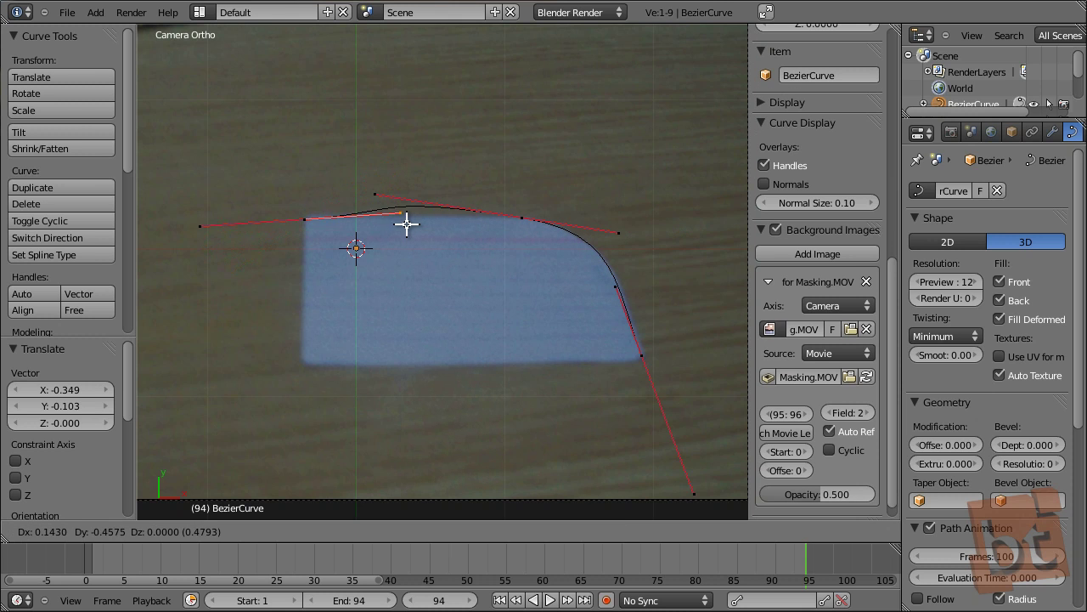
{"action": "left_click", "coordinate": [409, 224]}
{"action": "right_click", "coordinate": [391, 196]}
{"action": "key", "text": "g"}
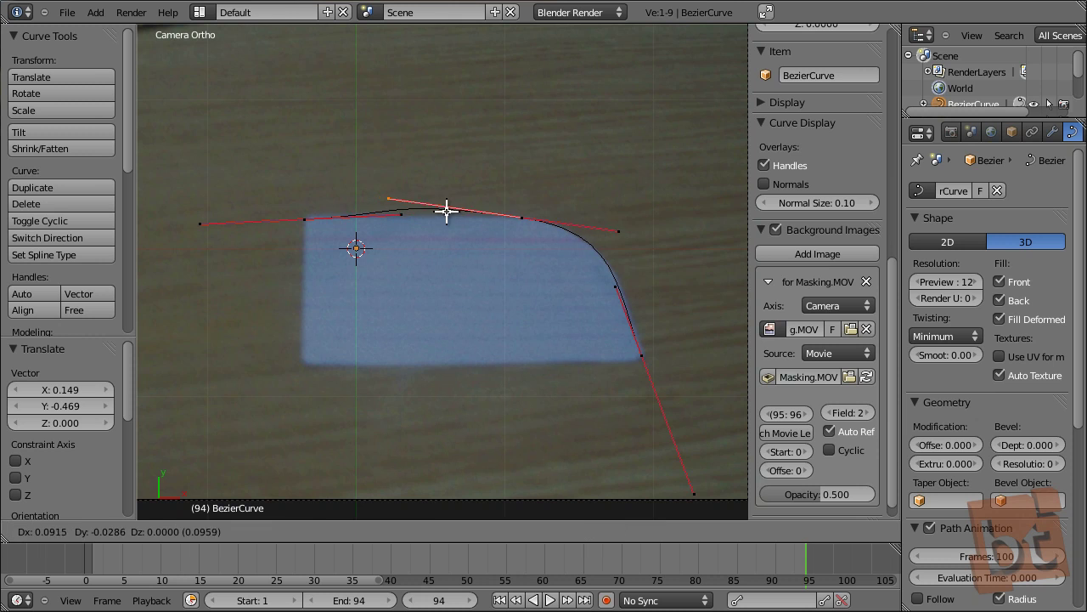
{"action": "left_click", "coordinate": [459, 223]}
Extrude a point to the paper's lower-left corner and close the curve into a loop
{"action": "right_click", "coordinate": [303, 220]}
{"action": "key", "text": "e"}
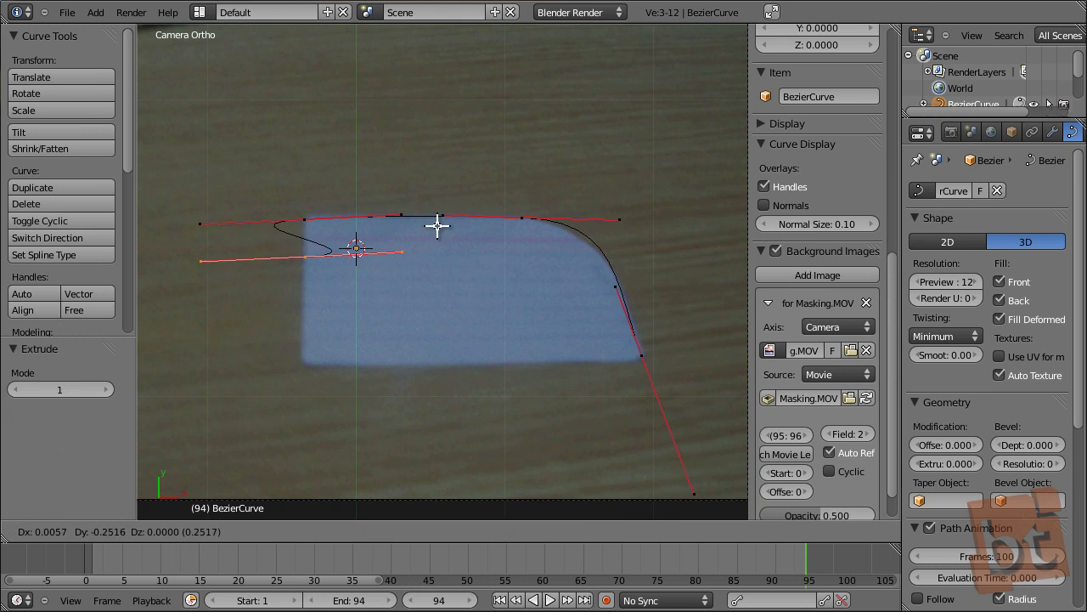
{"action": "left_click", "coordinate": [436, 295]}
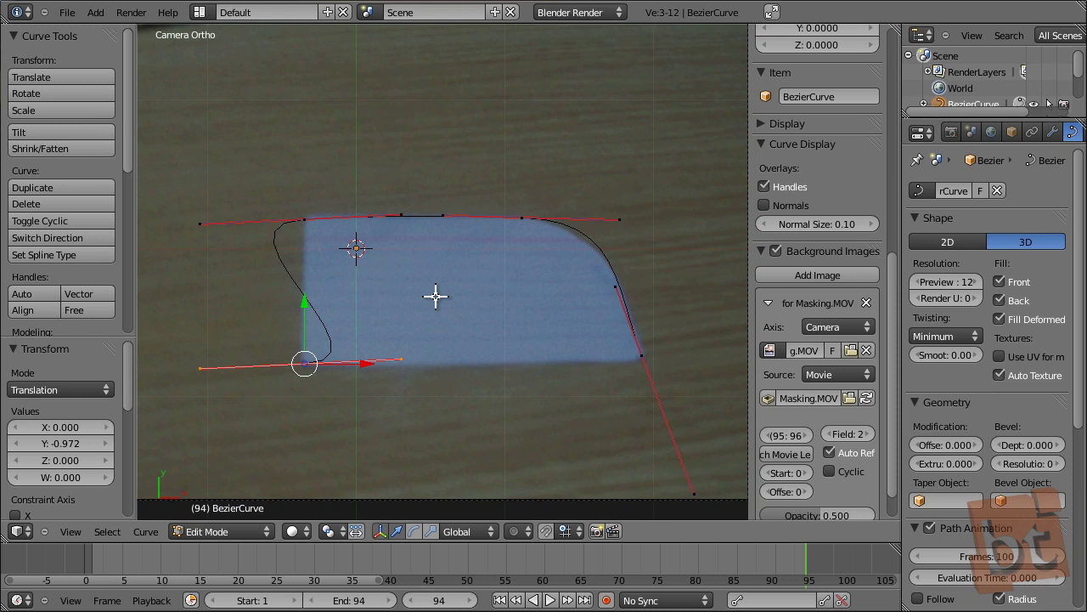
{"action": "key", "text": "alt+c"}
Select all four corner points and set their handle type to Vector
{"action": "right_click", "coordinate": [641, 355]}
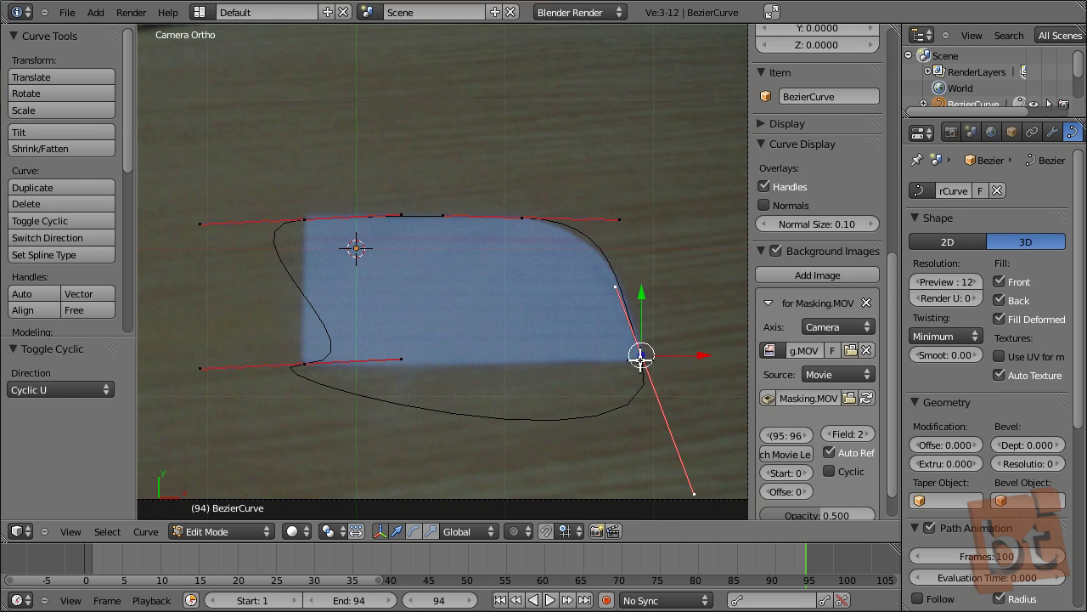
{"action": "right_click", "coordinate": [306, 363], "text": "shift"}
{"action": "right_click", "coordinate": [301, 215], "text": "shift"}
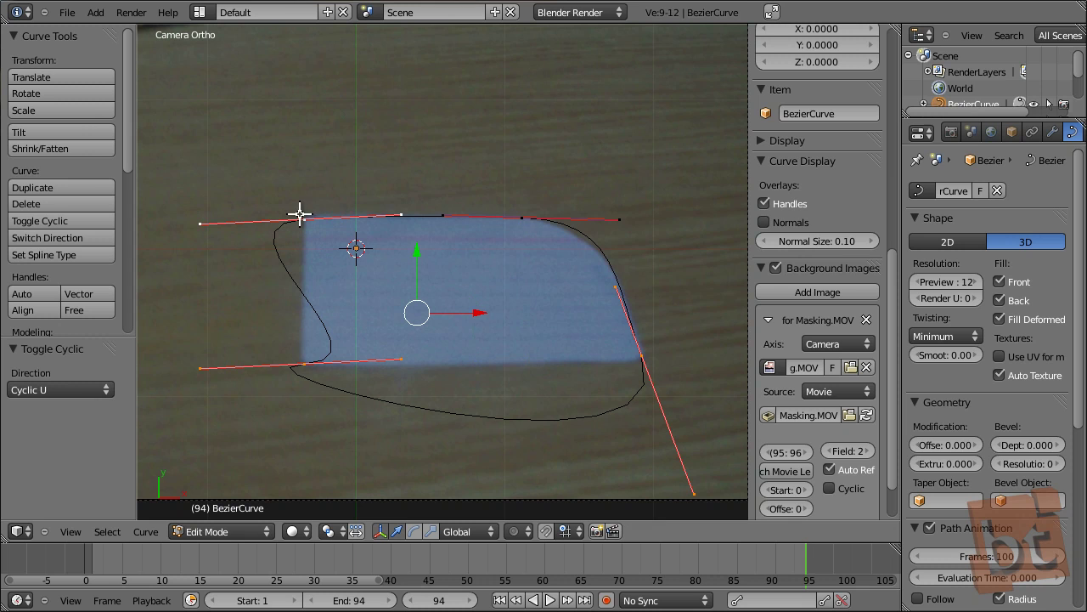
{"action": "right_click", "coordinate": [520, 219], "text": "shift"}
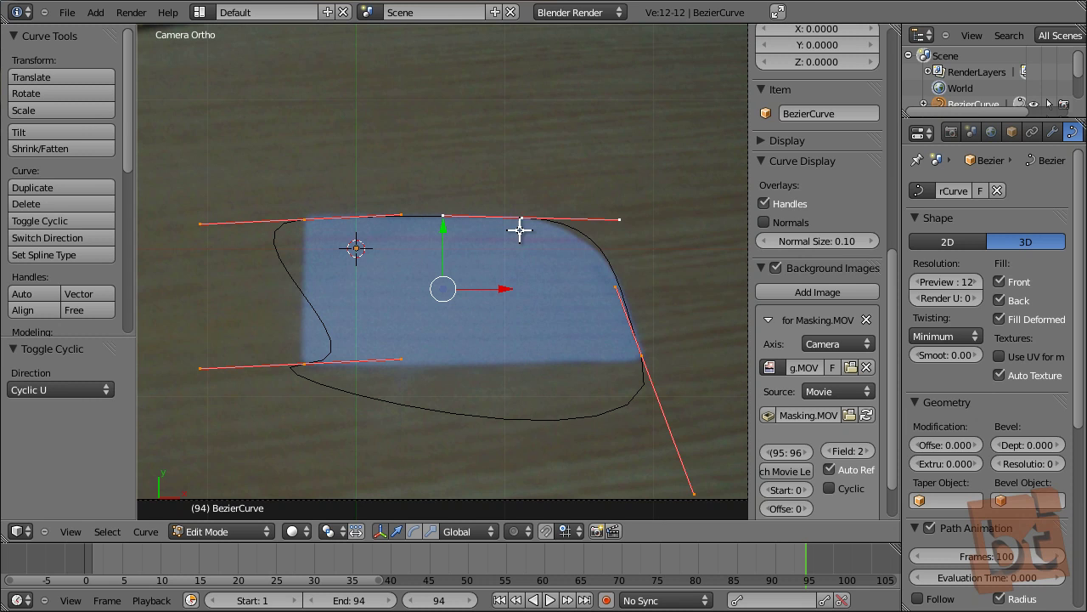
{"action": "right_click", "coordinate": [520, 218], "text": "shift"}
{"action": "right_click", "coordinate": [521, 217], "text": "shift"}
{"action": "left_click", "coordinate": [145, 531]}
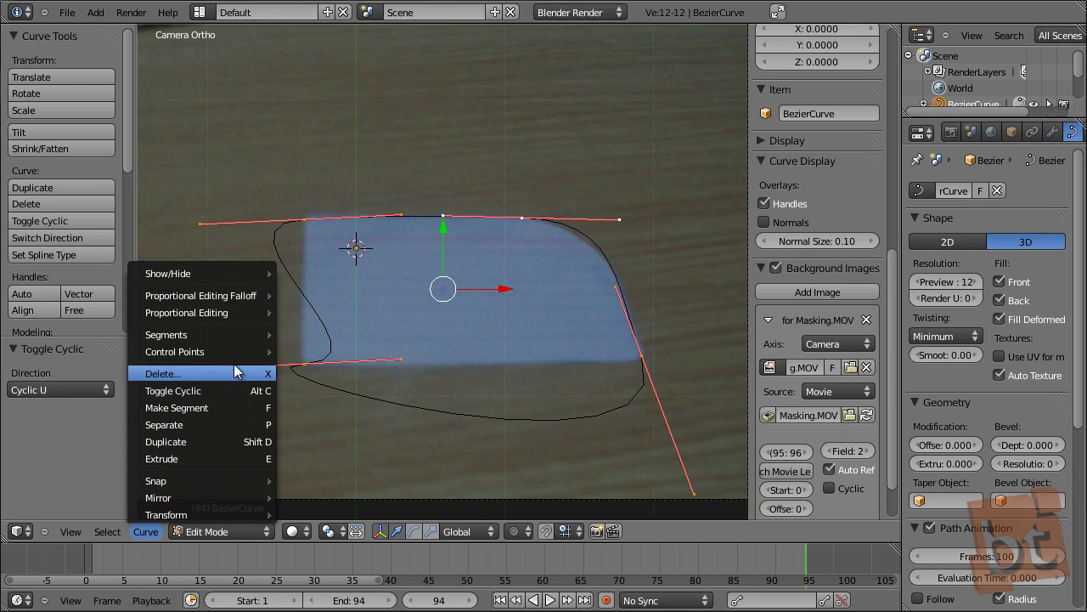
{"action": "mouse_move", "coordinate": [237, 352]}
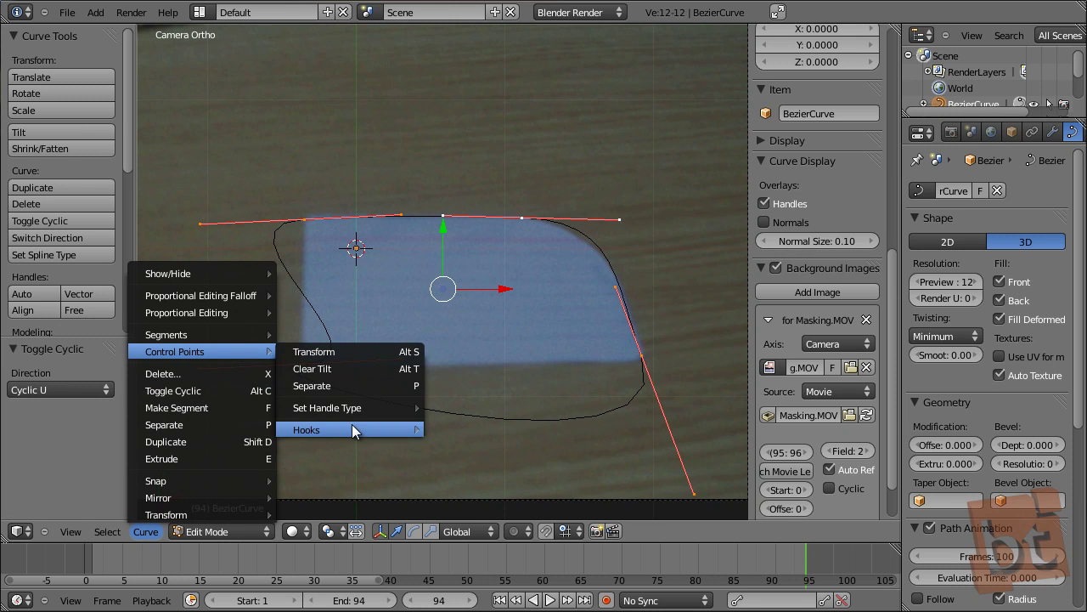
{"action": "mouse_move", "coordinate": [359, 410]}
{"action": "left_click", "coordinate": [502, 429]}
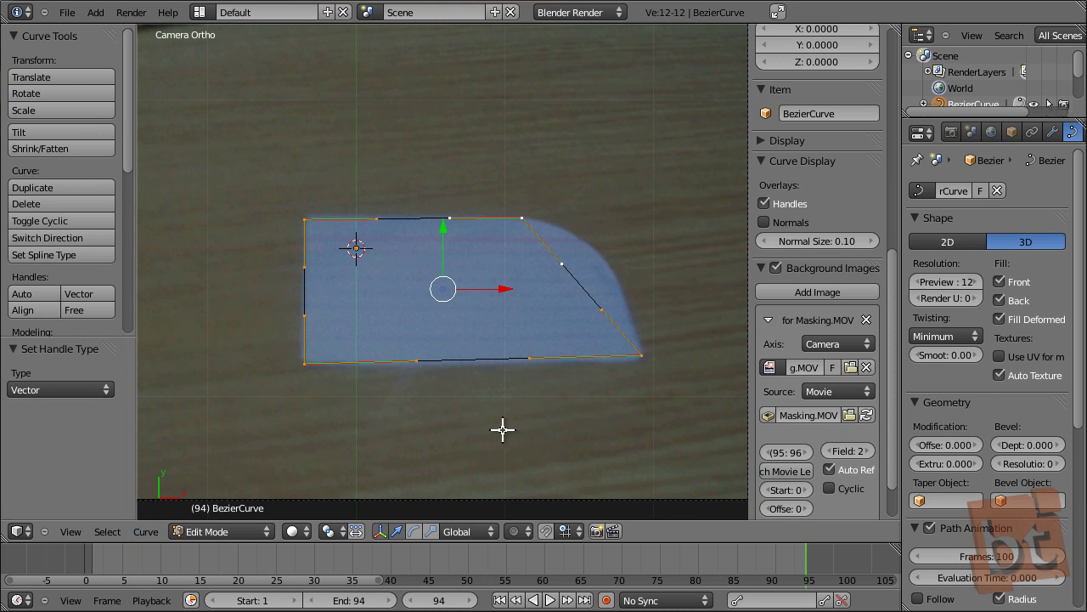
Subdivide between the two right corners and pull the new midpoint toward the rounded corner
{"action": "right_click", "coordinate": [521, 217]}
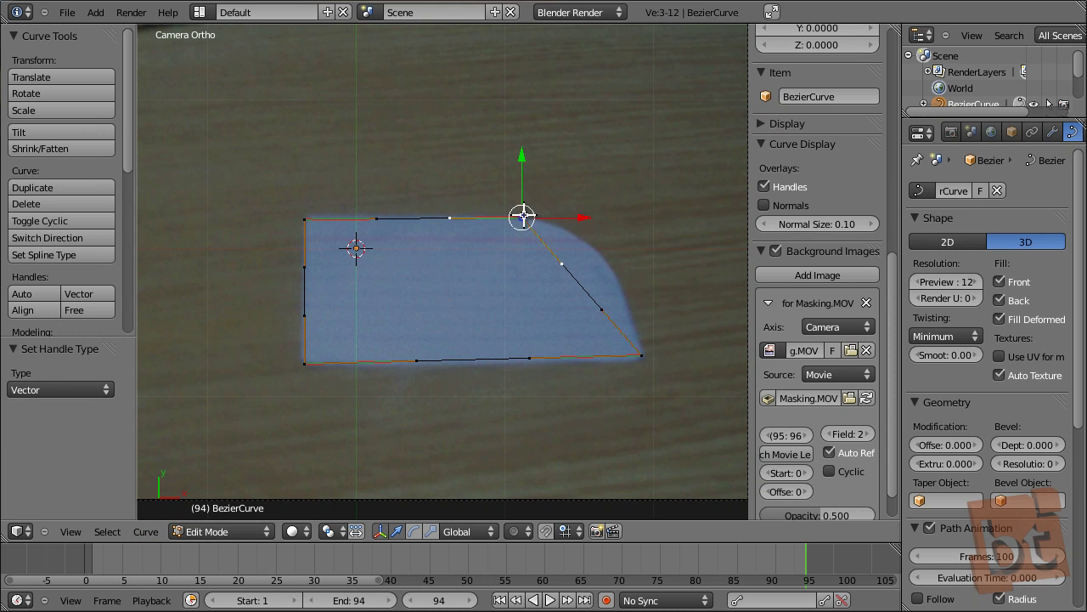
{"action": "right_click", "coordinate": [638, 348], "text": "shift"}
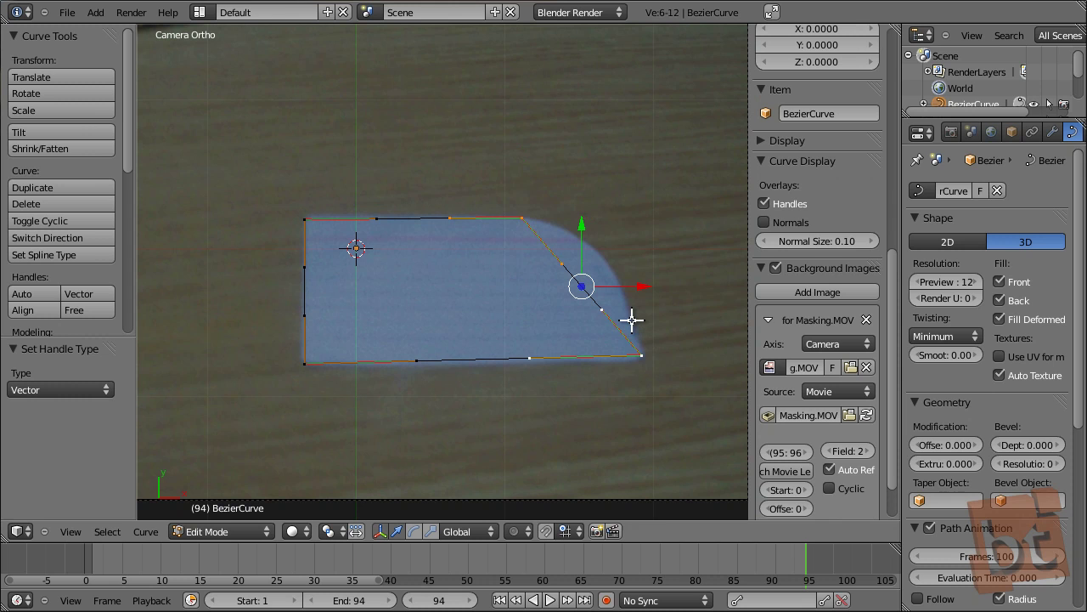
{"action": "key", "text": "w"}
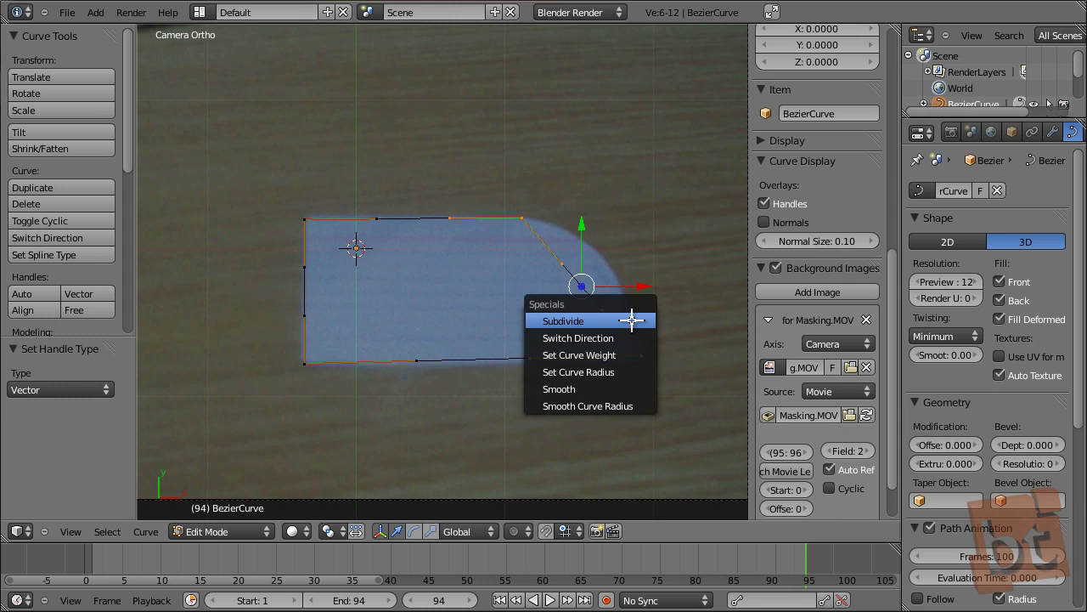
{"action": "left_click", "coordinate": [620, 318]}
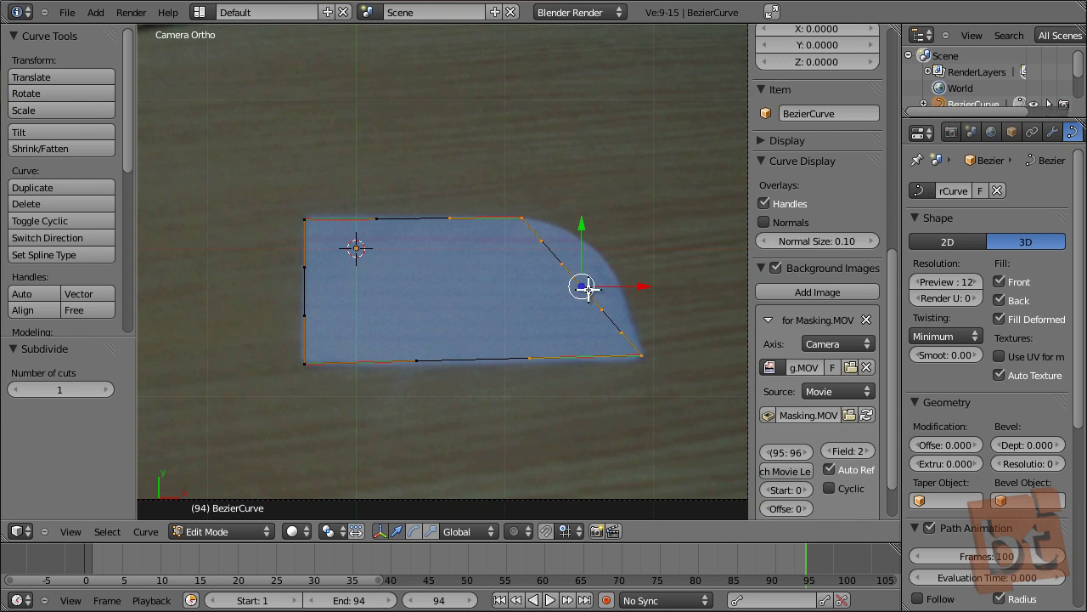
{"action": "right_click", "coordinate": [582, 287]}
{"action": "key", "text": "g"}
{"action": "left_click", "coordinate": [602, 239]}
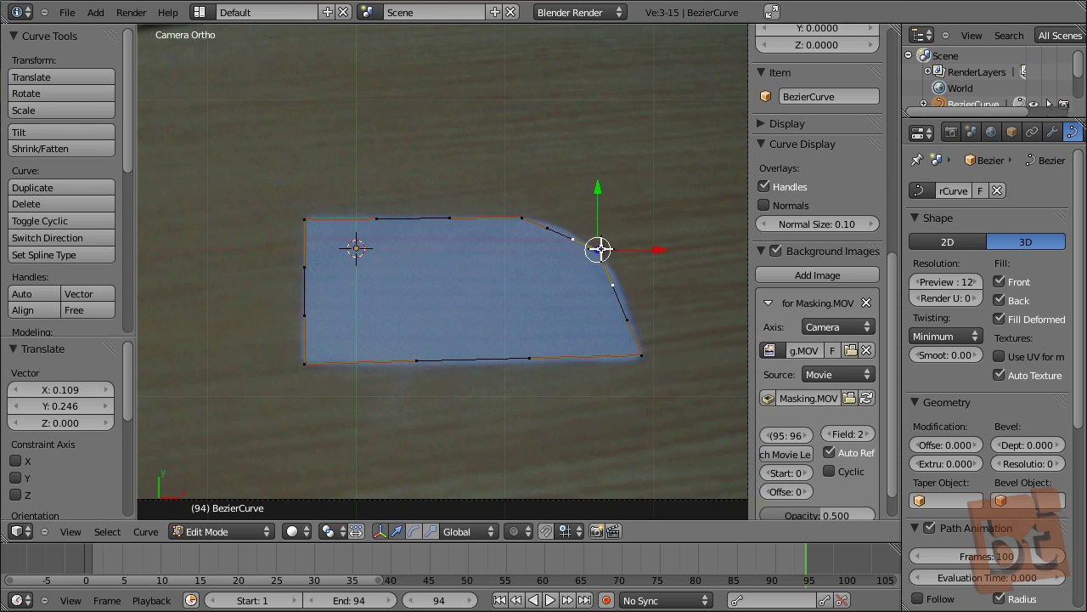
Set the new midpoint's handle type to Automatic
{"action": "left_click", "coordinate": [159, 532]}
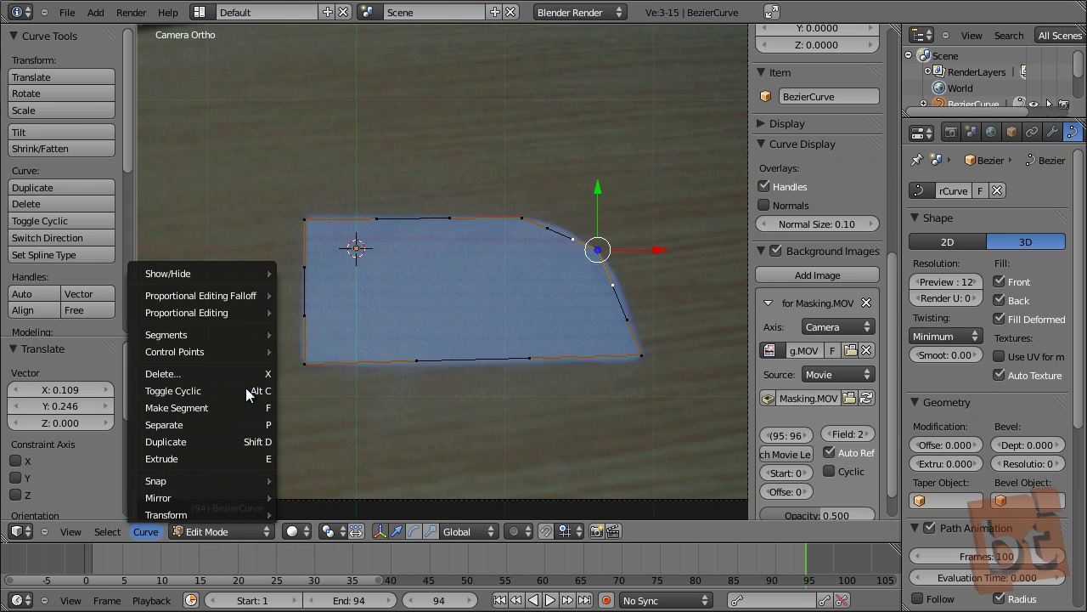
{"action": "mouse_move", "coordinate": [244, 354]}
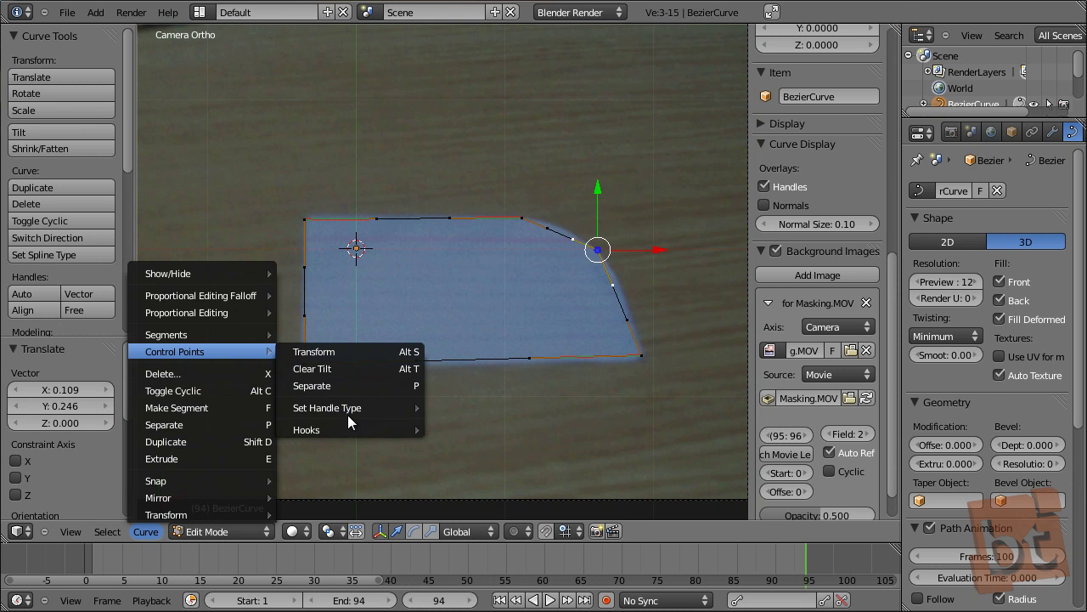
{"action": "mouse_move", "coordinate": [348, 407]}
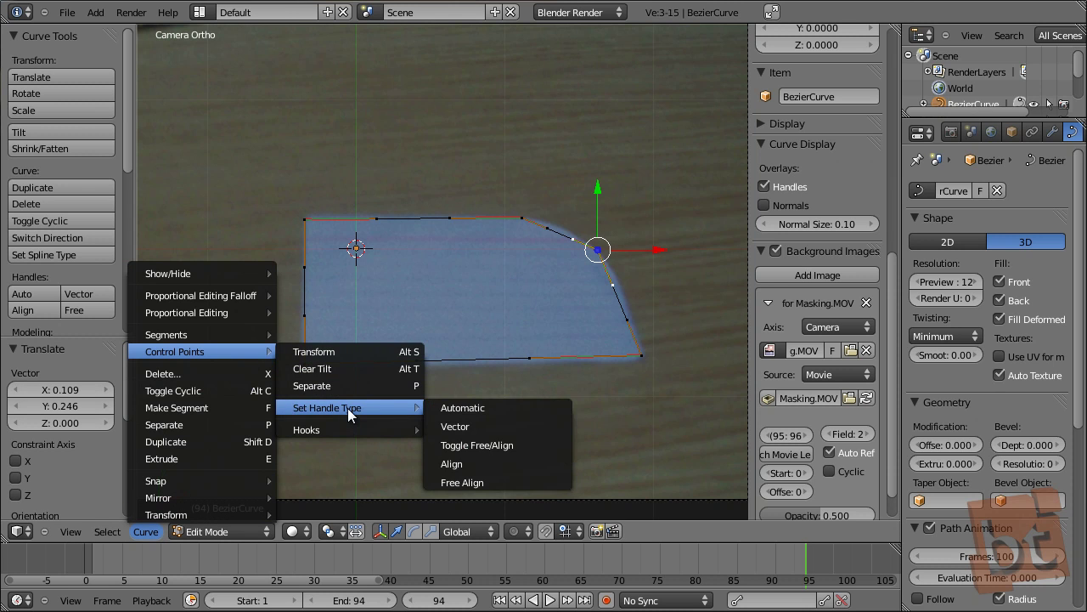
{"action": "left_click", "coordinate": [472, 409]}
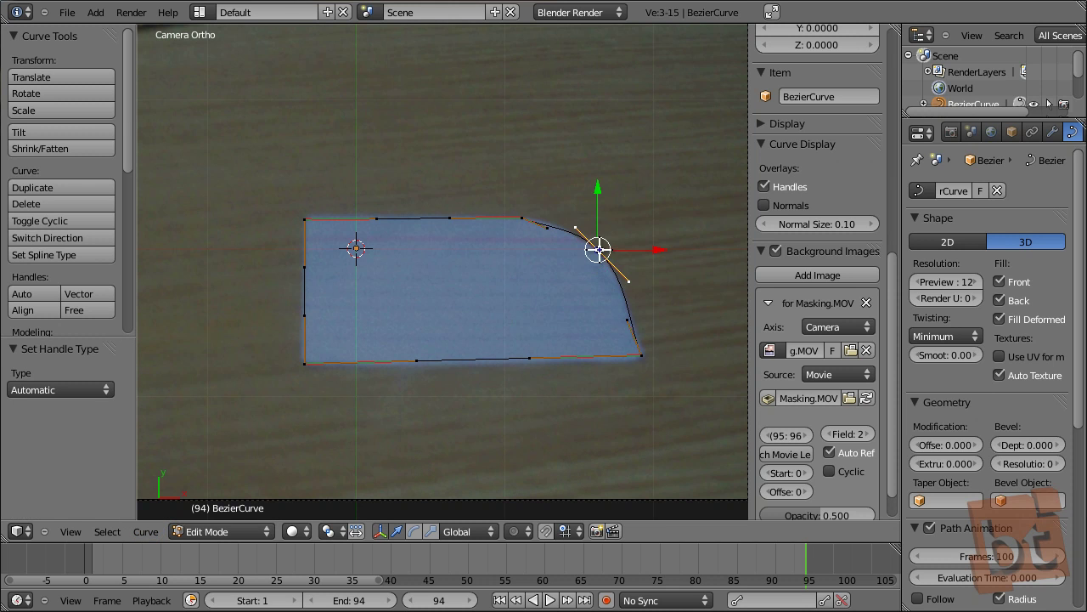
Refine the rounded corner, bottom-right point and upper point to follow the paper's edge
{"action": "mouse_move", "coordinate": [599, 249]}
{"action": "left_mouse_down"}
{"action": "mouse_move", "coordinate": [592, 235]}
{"action": "mouse_move", "coordinate": [592, 248]}
{"action": "left_mouse_up"}
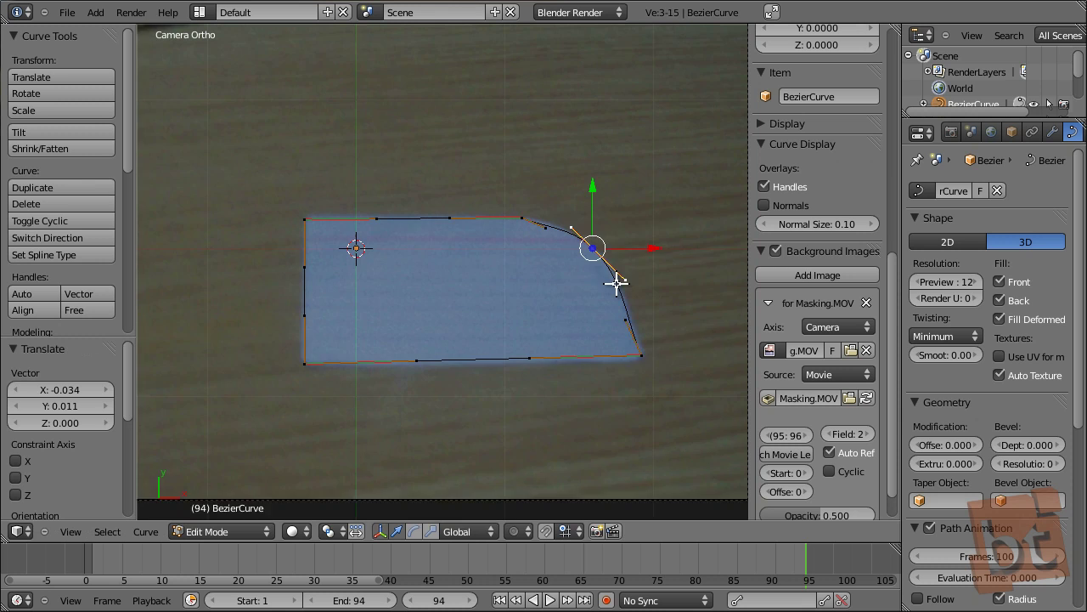
{"action": "scroll", "coordinate": [617, 284], "scroll_direction": "up", "scroll_amount": 2}
{"action": "scroll", "coordinate": [660, 354], "scroll_direction": "up", "scroll_amount": 1}
{"action": "scroll", "coordinate": [529, 311], "scroll_direction": "right", "scroll_amount": 3}
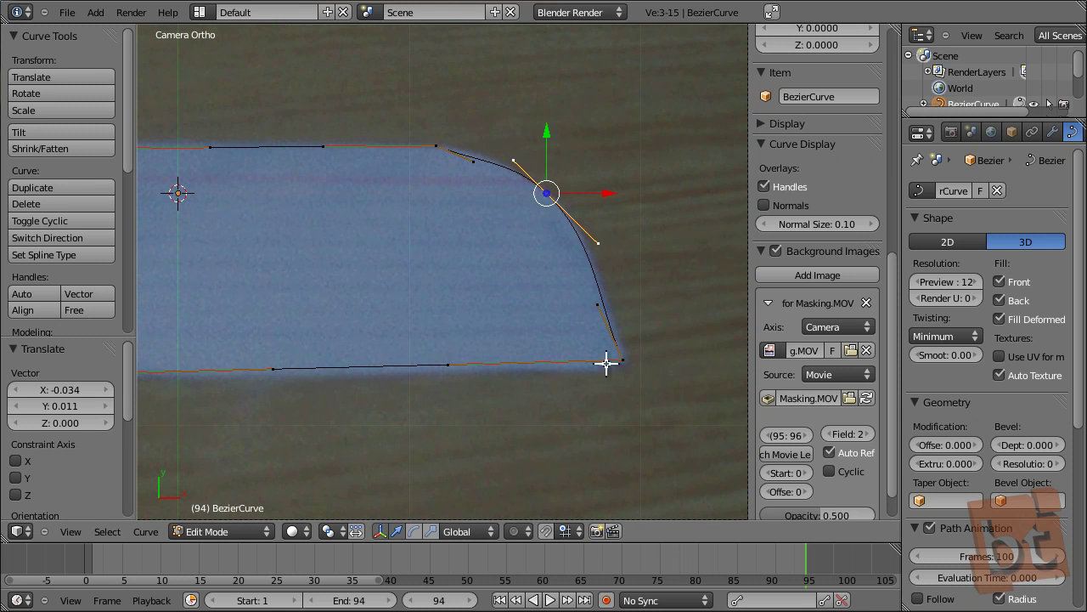
{"action": "right_click_drag", "start_coordinate": [623, 360], "coordinate": [628, 372]}
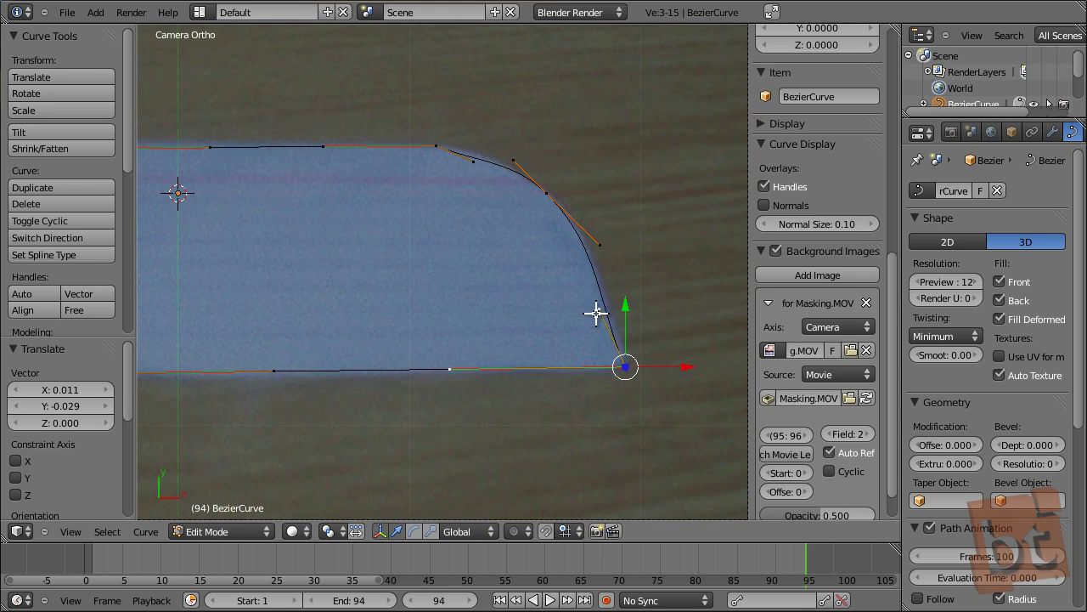
{"action": "right_click_drag", "start_coordinate": [596, 314], "coordinate": [609, 311]}
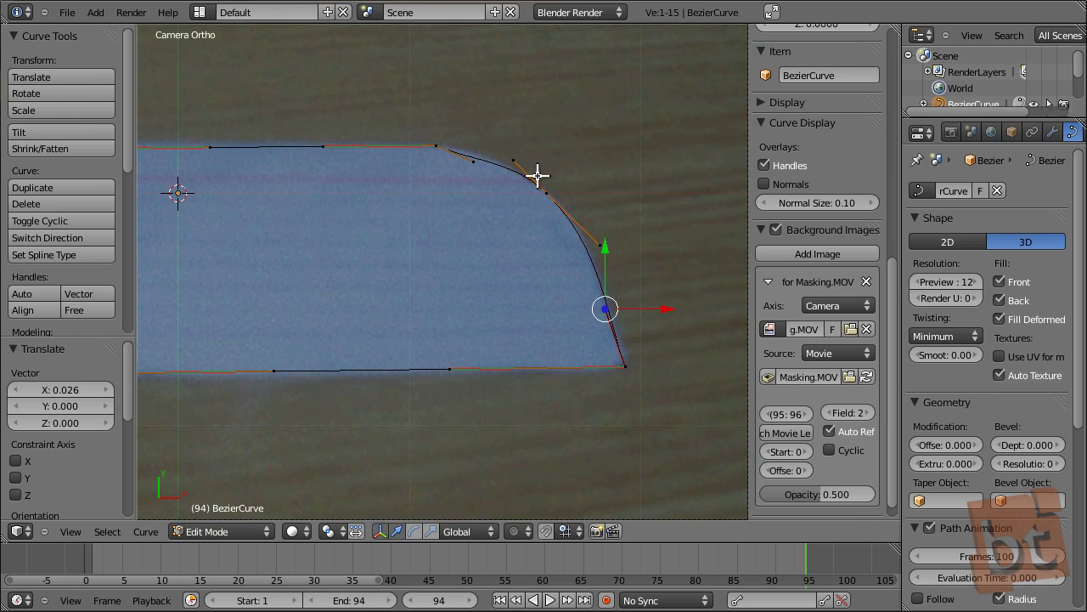
{"action": "right_click", "coordinate": [440, 147]}
{"action": "key", "text": "g"}
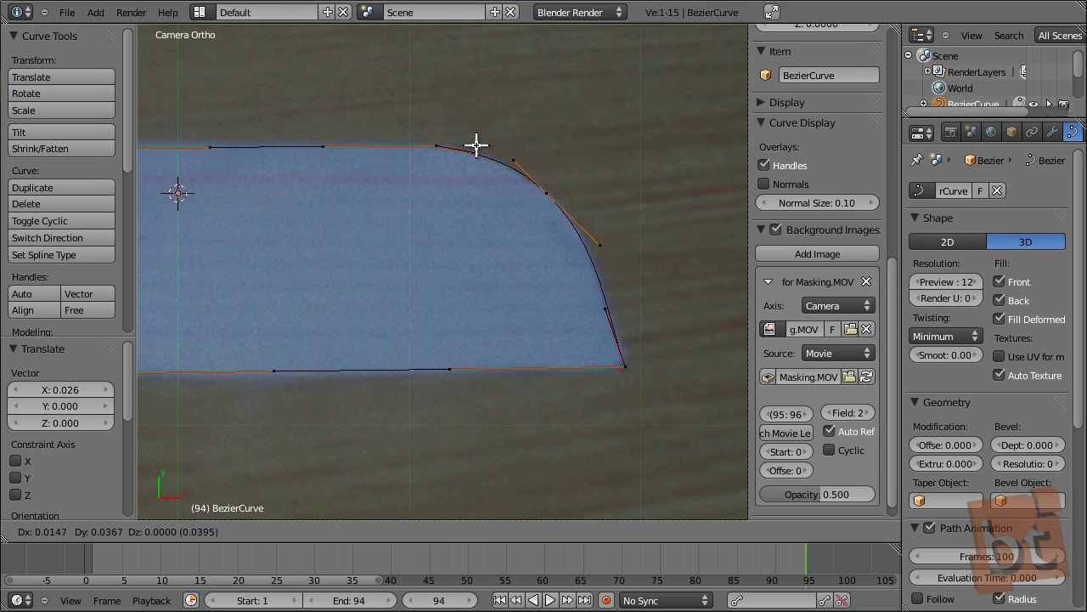
{"action": "left_click", "coordinate": [477, 145]}
Reposition the mask's top-left and bottom-left corner points onto the paper corners
{"action": "scroll", "coordinate": [378, 226], "scroll_direction": "left", "scroll_amount": 6, "text": "ctrl"}
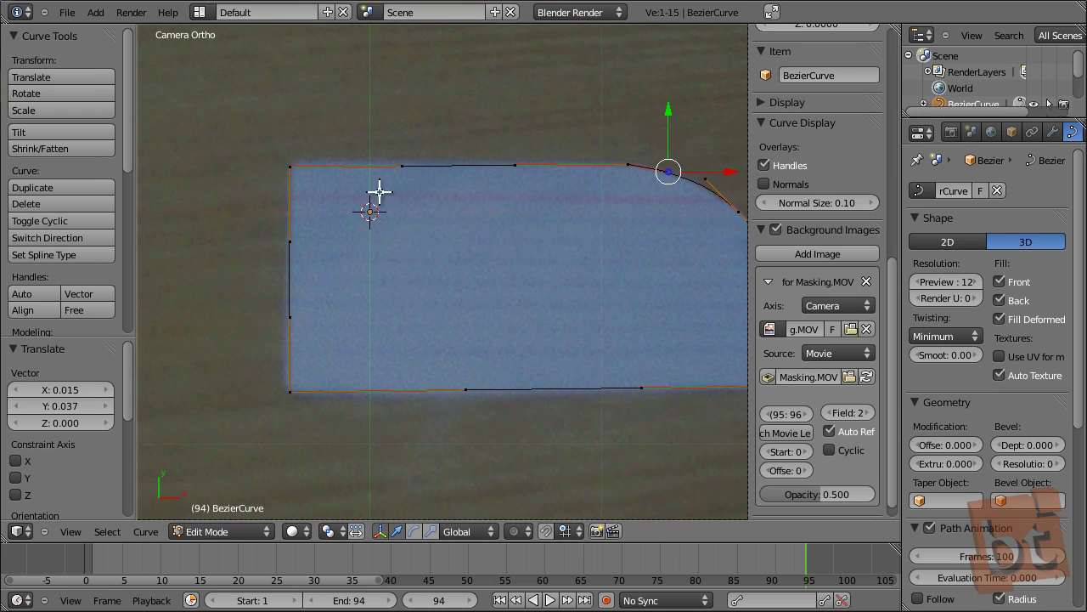
{"action": "right_click", "coordinate": [289, 163]}
{"action": "key", "text": "g"}
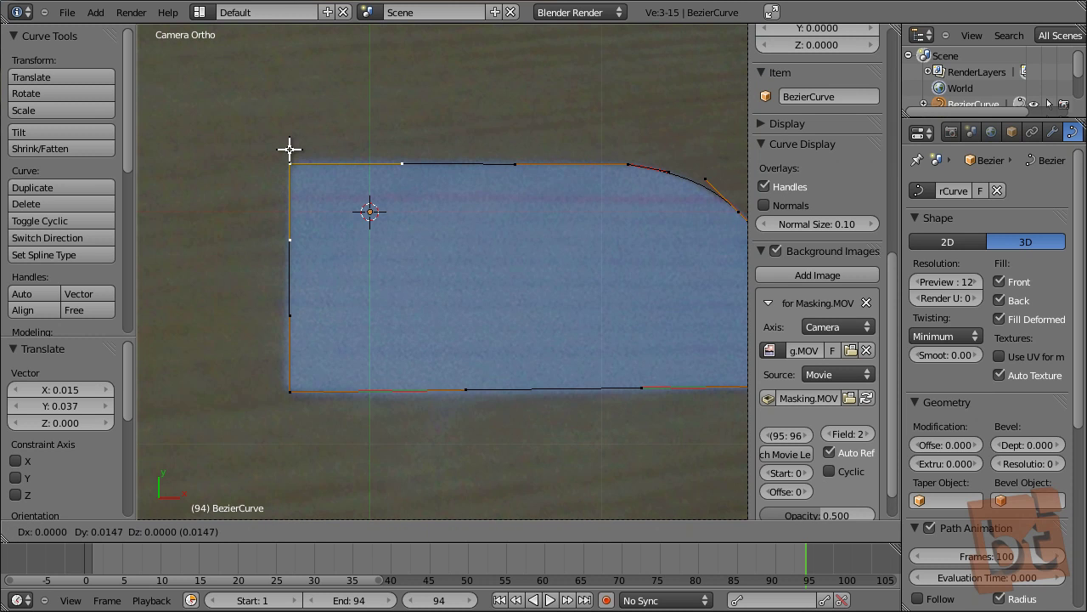
{"action": "left_click", "coordinate": [289, 149]}
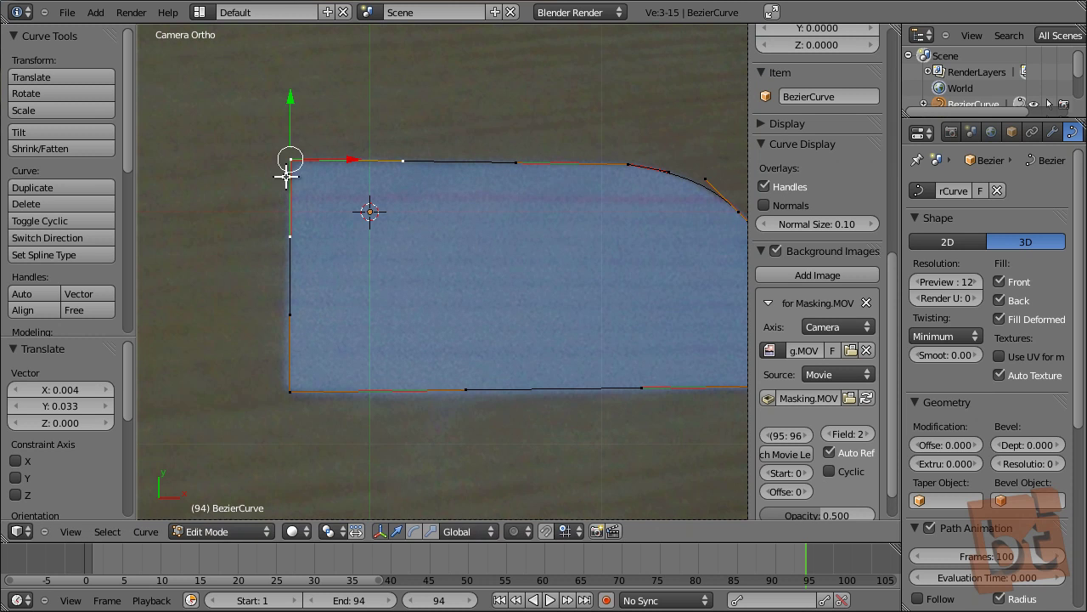
{"action": "right_click", "coordinate": [286, 390]}
{"action": "key", "text": "g"}
{"action": "left_click", "coordinate": [282, 398]}
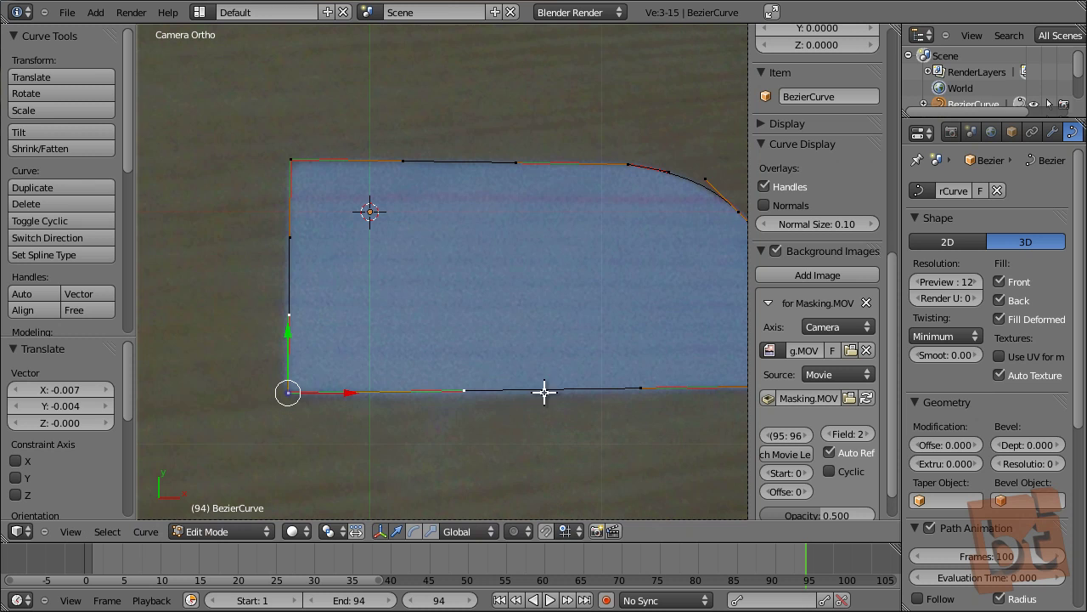
Move two bottom-edge points down onto the paper's lower edge
{"action": "middle_click_drag", "start_coordinate": [545, 392], "coordinate": [383, 354], "text": "shift"}
{"action": "right_click", "coordinate": [299, 356]}
{"action": "key", "text": "g"}
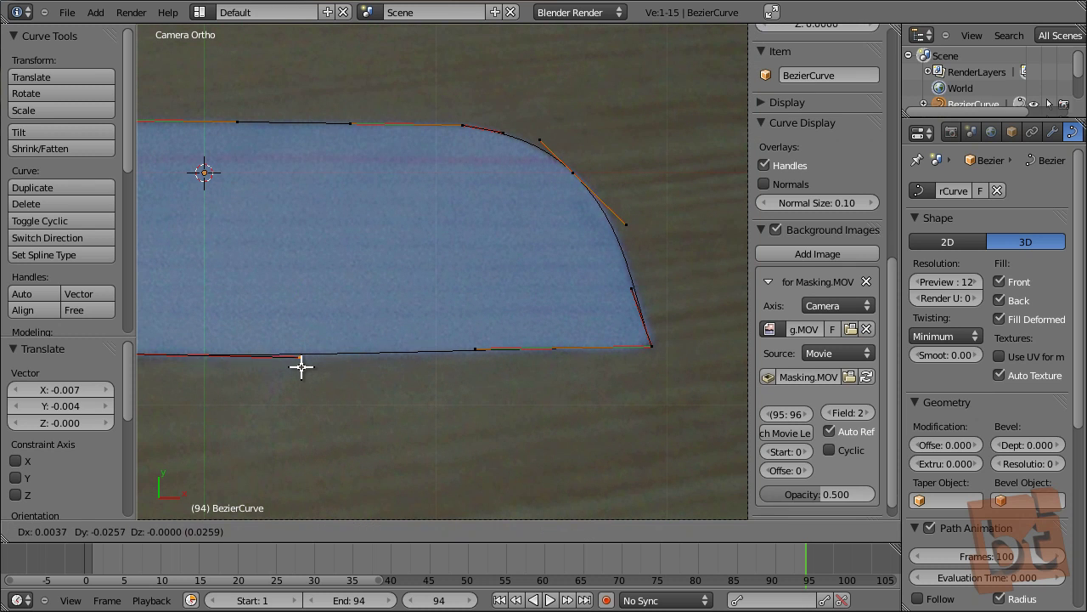
{"action": "left_click", "coordinate": [308, 367]}
{"action": "right_click", "coordinate": [474, 349]}
{"action": "key", "text": "g"}
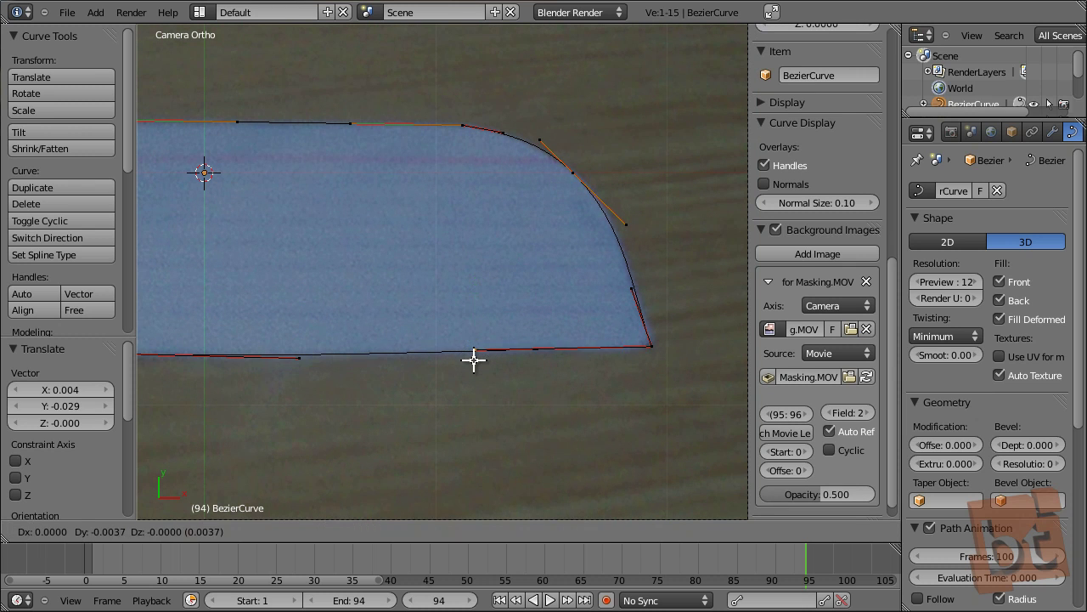
{"action": "left_click", "coordinate": [474, 362]}
{"action": "middle_click_drag", "start_coordinate": [476, 328], "coordinate": [544, 367], "text": "shift"}
{"action": "scroll", "coordinate": [548, 324], "scroll_direction": "down", "scroll_amount": 1}
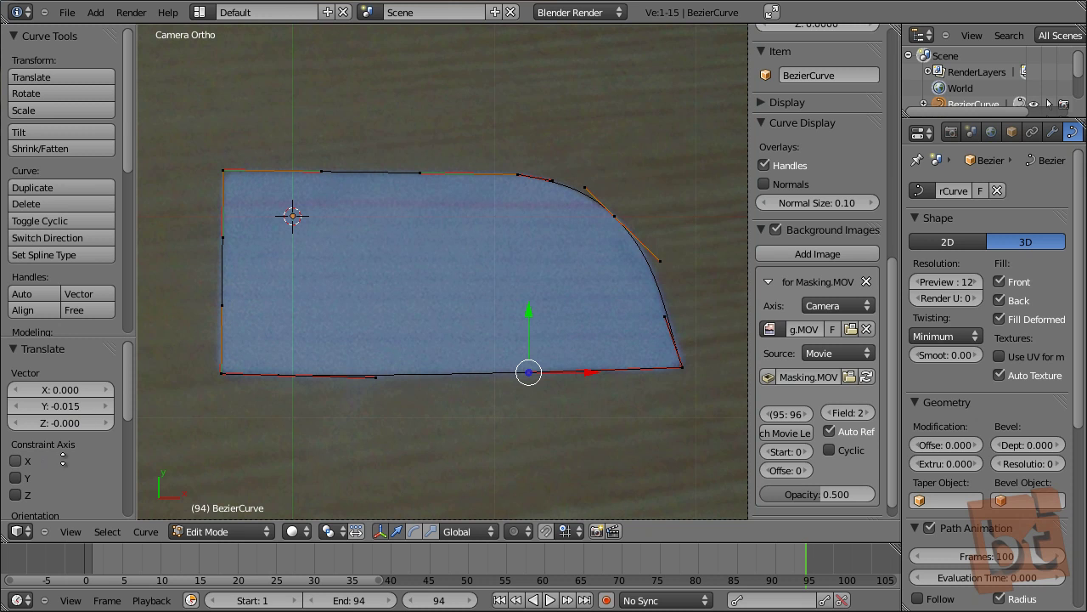
Insert a RotoBezier keyframe for the mask at frame 94, then step back to frame 90
{"action": "scroll", "coordinate": [64, 395], "scroll_direction": "down", "scroll_amount": 3}
{"action": "scroll", "coordinate": [64, 396], "scroll_direction": "up", "scroll_amount": 3}
{"action": "scroll", "coordinate": [72, 241], "scroll_direction": "down", "scroll_amount": 7}
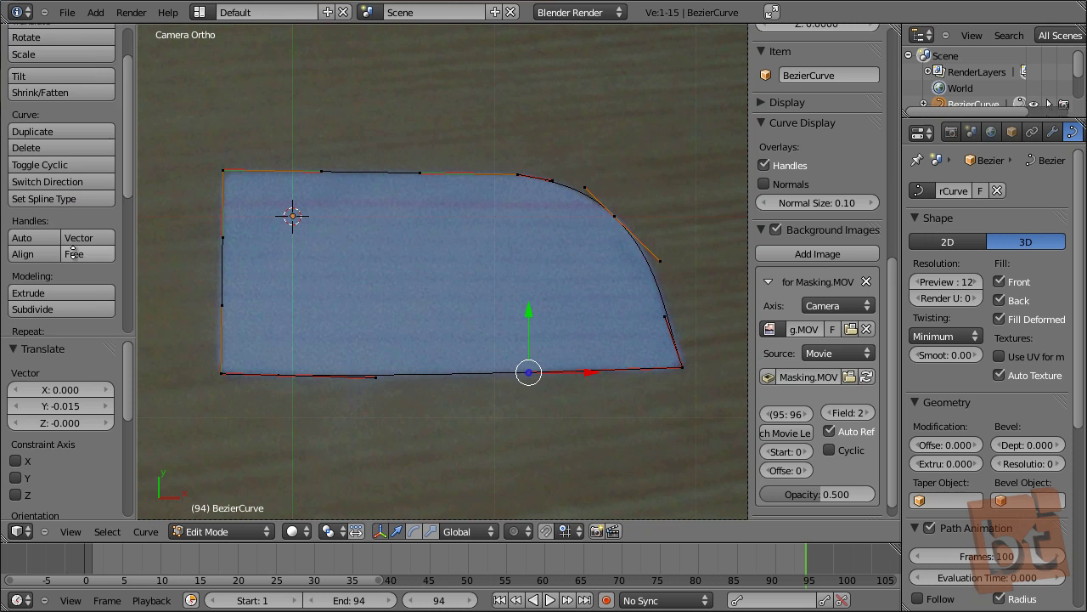
{"action": "scroll", "coordinate": [72, 240], "scroll_direction": "down", "scroll_amount": 6}
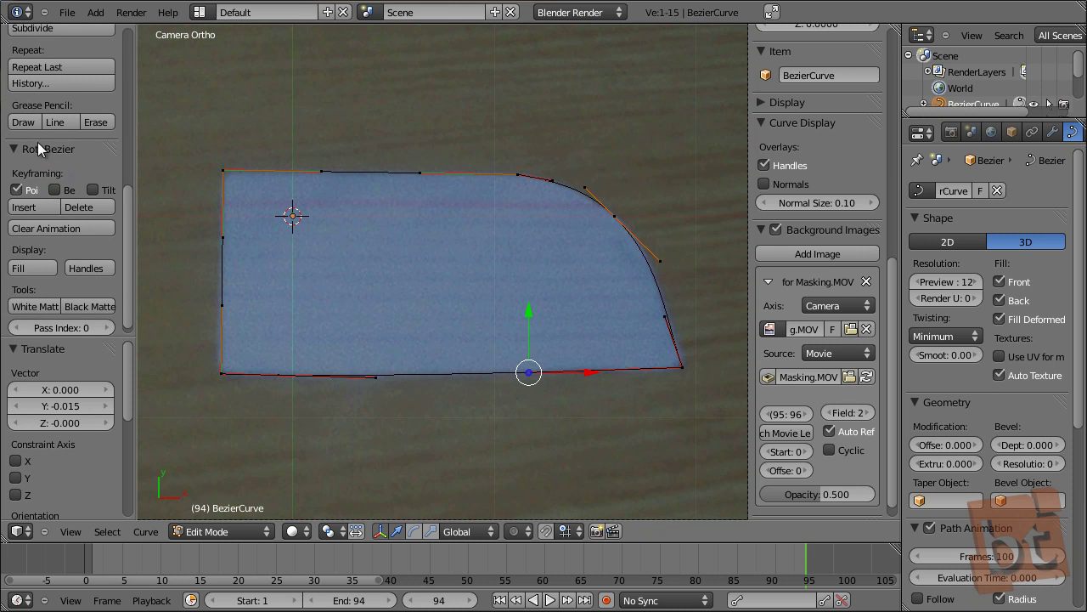
{"action": "scroll", "coordinate": [81, 199], "scroll_direction": "down", "scroll_amount": 1}
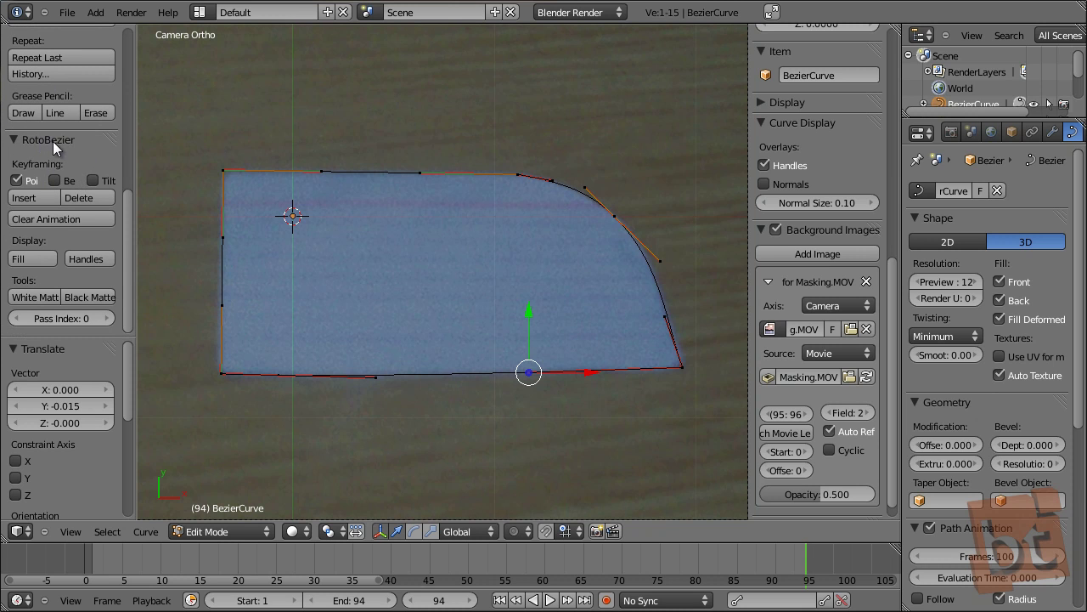
{"action": "left_click", "coordinate": [43, 197]}
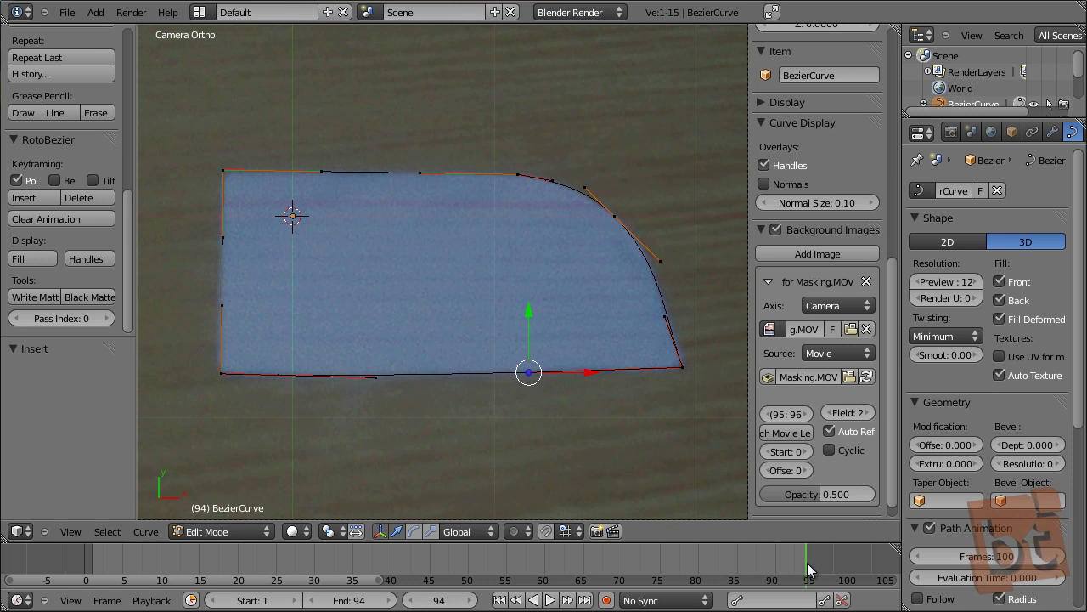
{"action": "key", "text": "Left"}
{"action": "key", "text": "Left"}
{"action": "key", "text": "Left"}
{"action": "key", "text": "Left"}
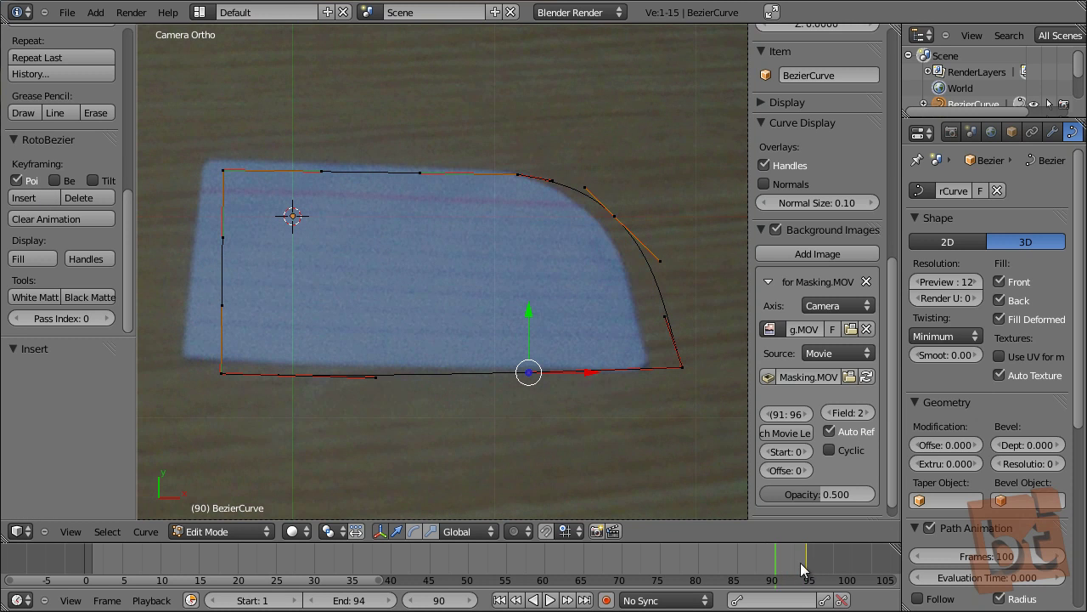
At frame 1, move the whole mask onto the paper and rotate it about 50°
{"action": "left_click", "coordinate": [95, 558]}
{"action": "middle_click_drag", "start_coordinate": [323, 255], "coordinate": [409, 318], "text": "shift"}
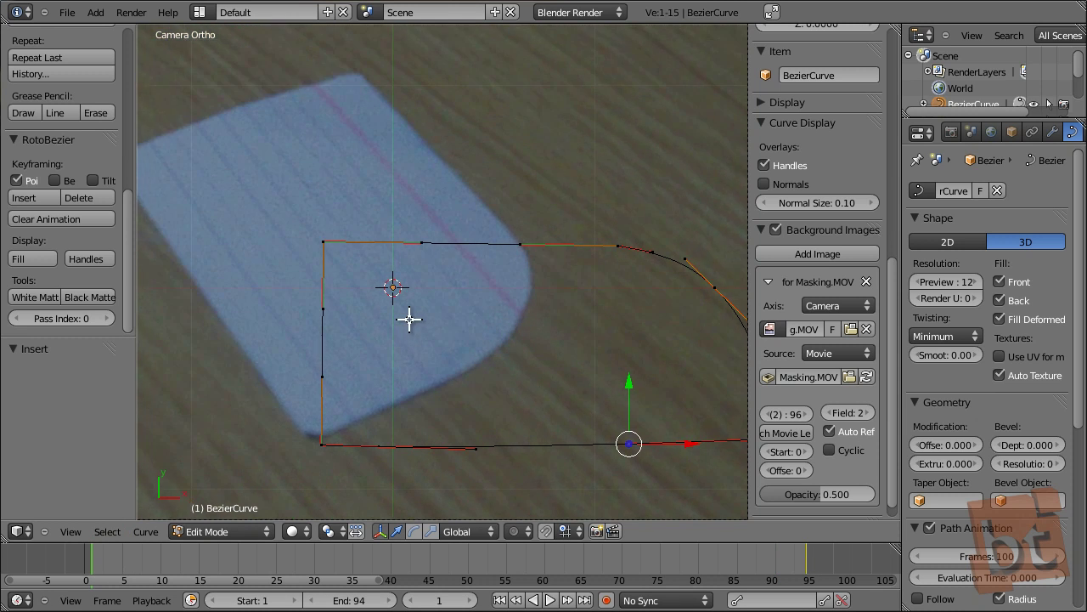
{"action": "scroll", "coordinate": [409, 319], "scroll_direction": "down", "scroll_amount": 4}
{"action": "key", "text": "a"}
{"action": "key", "text": "a"}
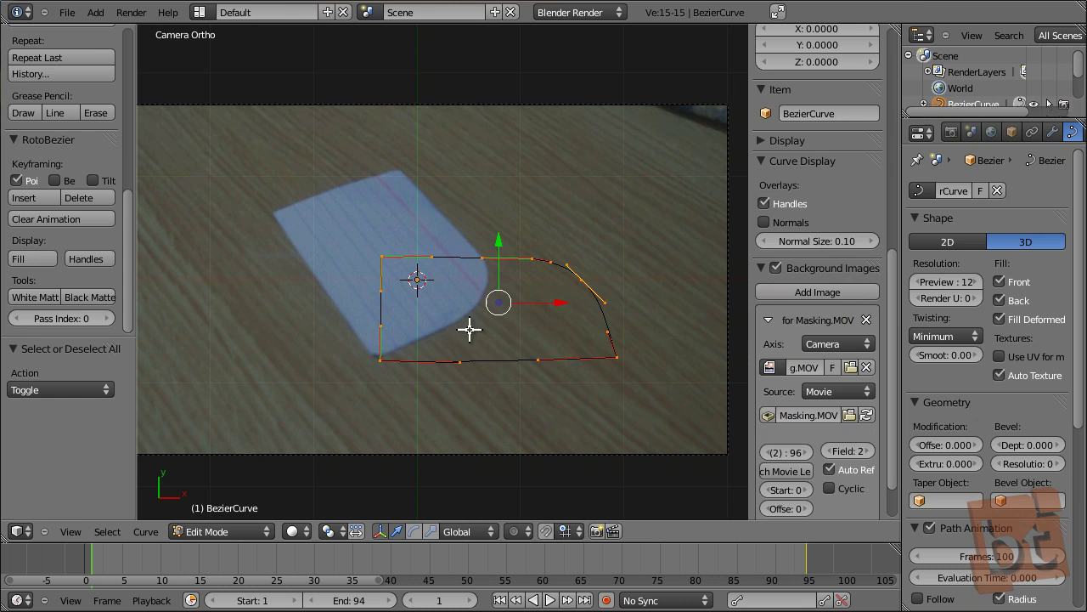
{"action": "key", "text": "g"}
{"action": "left_click", "coordinate": [413, 282]}
{"action": "key", "text": "r"}
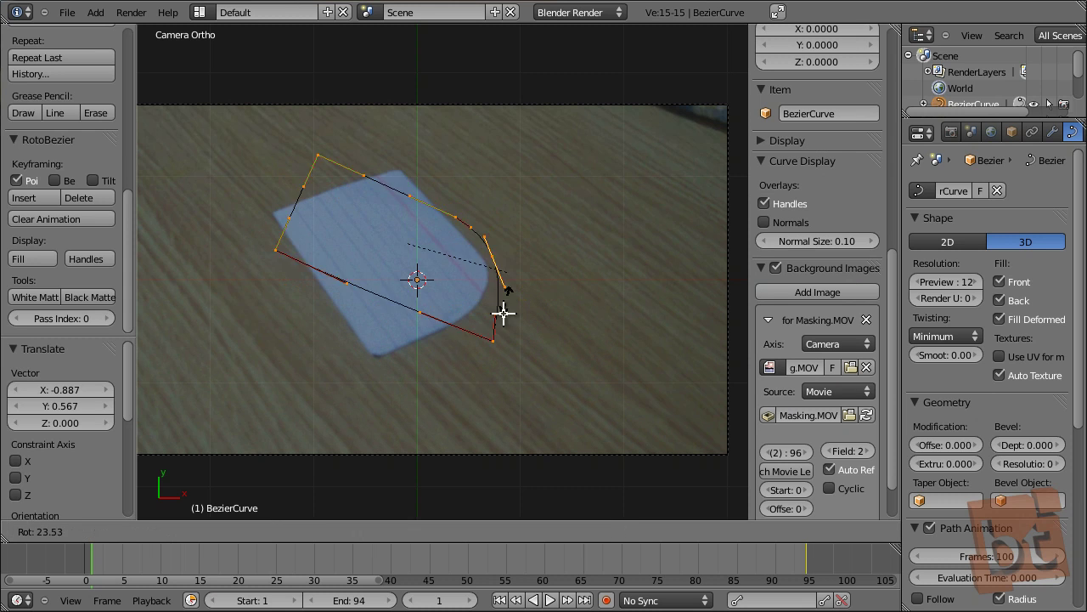
{"action": "left_click", "coordinate": [498, 328]}
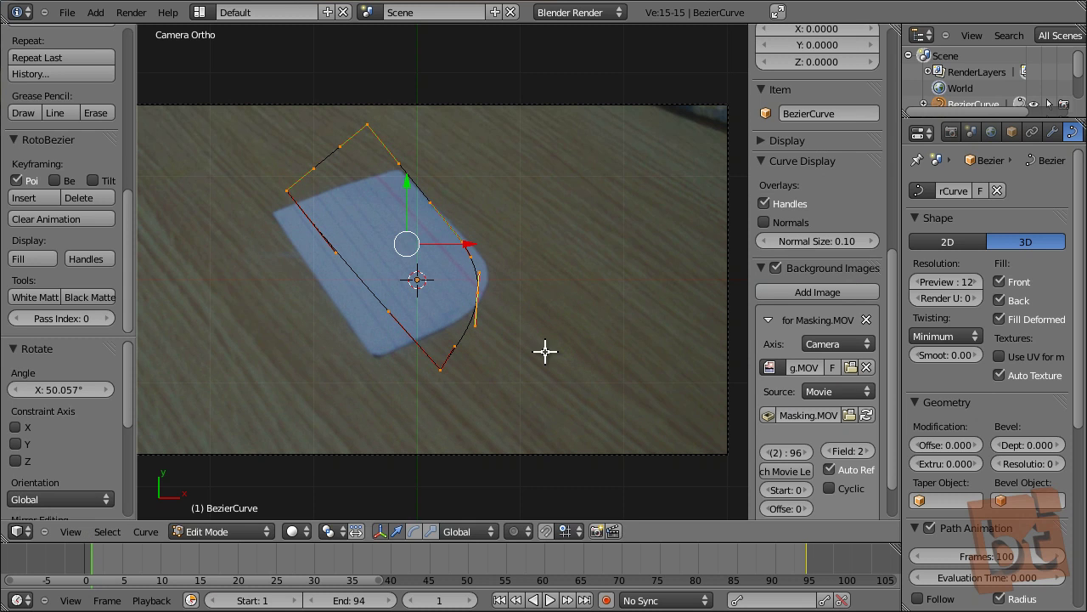
Scale the mask to 0.662 along Y and recenter it over the paper
{"action": "key", "text": "s"}
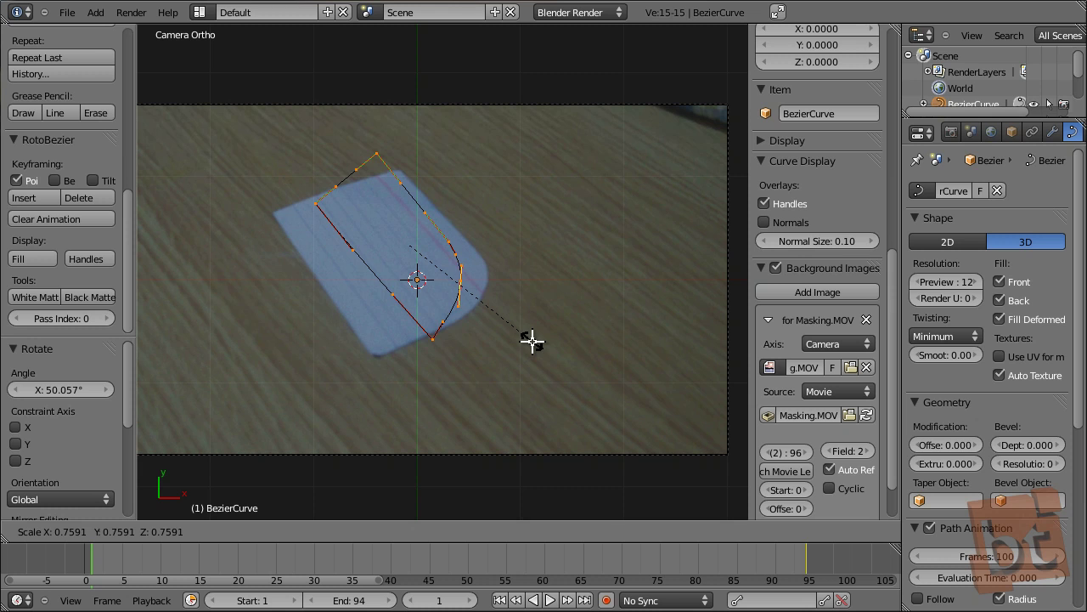
{"action": "key", "text": "y"}
{"action": "left_click", "coordinate": [514, 328]}
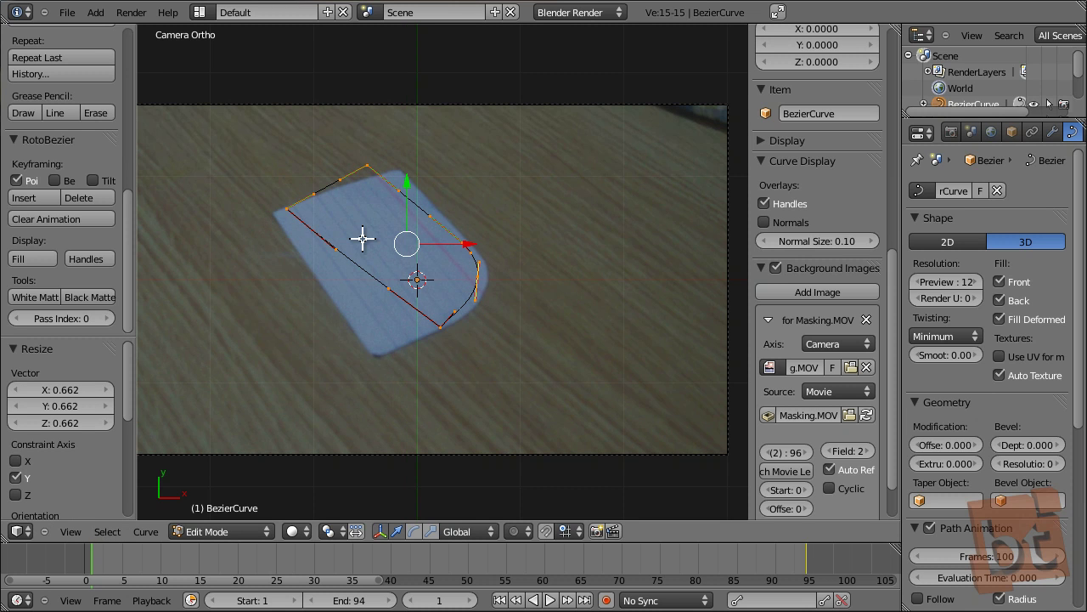
{"action": "scroll", "coordinate": [363, 239], "scroll_direction": "up", "scroll_amount": 2}
{"action": "middle_click_drag", "start_coordinate": [363, 236], "coordinate": [446, 299], "text": "shift"}
{"action": "key", "text": "g"}
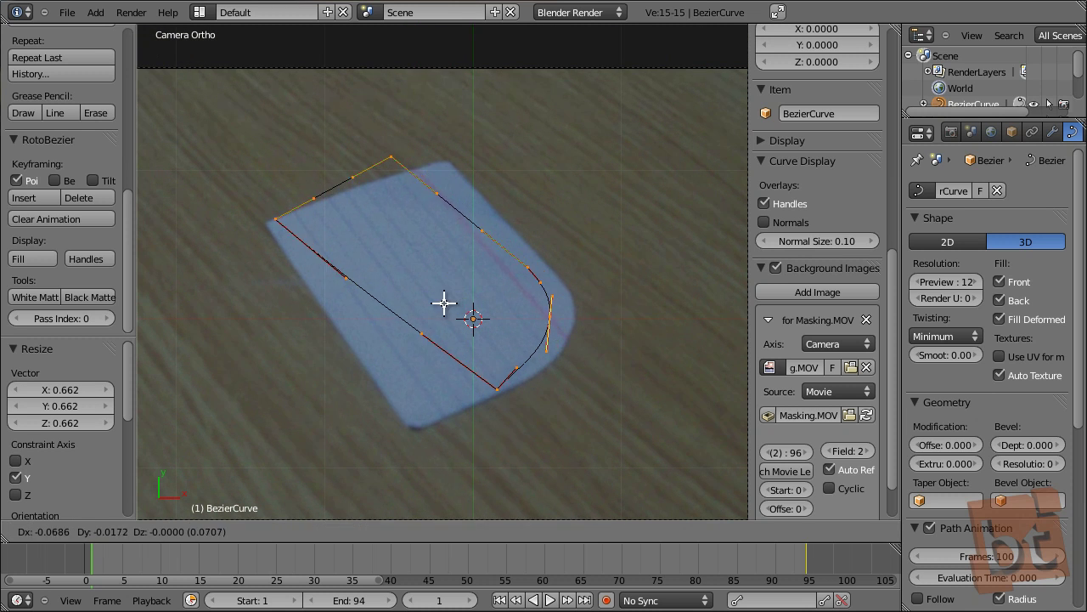
{"action": "left_click", "coordinate": [437, 310]}
Fit the lower curve point and its handles to the paper's lower-right edge
{"action": "right_click", "coordinate": [476, 385]}
{"action": "key", "text": "g"}
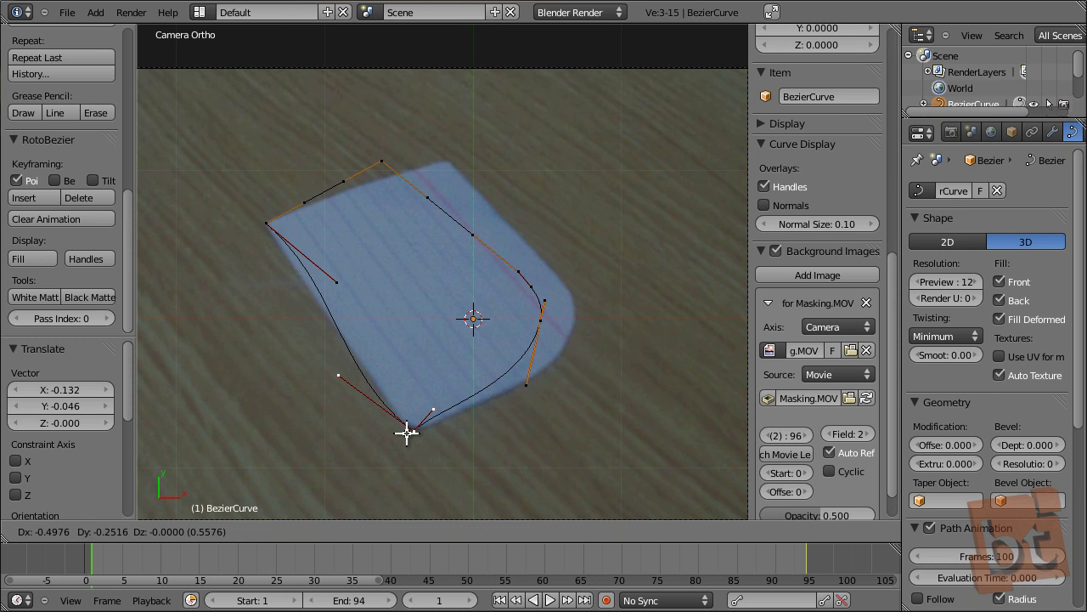
{"action": "left_click", "coordinate": [413, 431]}
{"action": "key", "text": "r"}
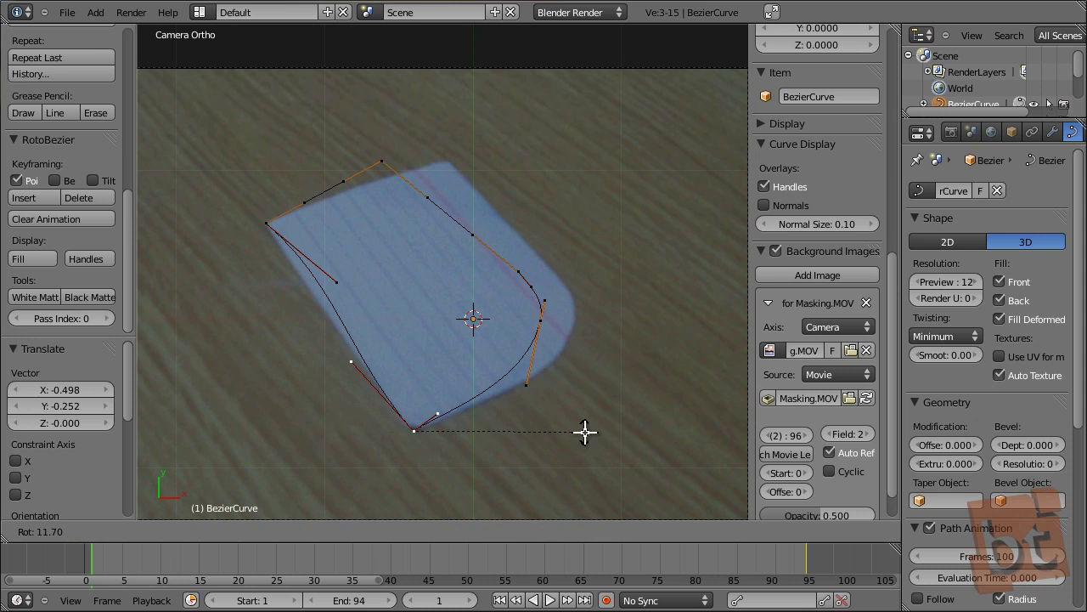
{"action": "left_click", "coordinate": [578, 445]}
{"action": "right_click", "coordinate": [439, 414]}
{"action": "key", "text": "g"}
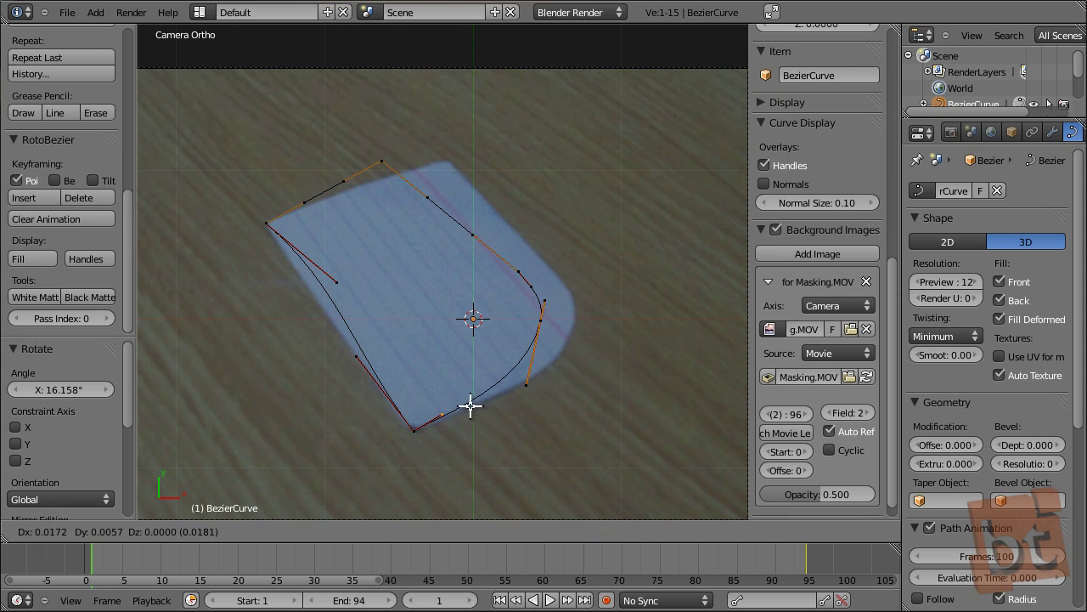
{"action": "left_click", "coordinate": [491, 399]}
Fit the right-hand curve point and its lower handle to the paper
{"action": "right_click", "coordinate": [541, 321]}
{"action": "key", "text": "g"}
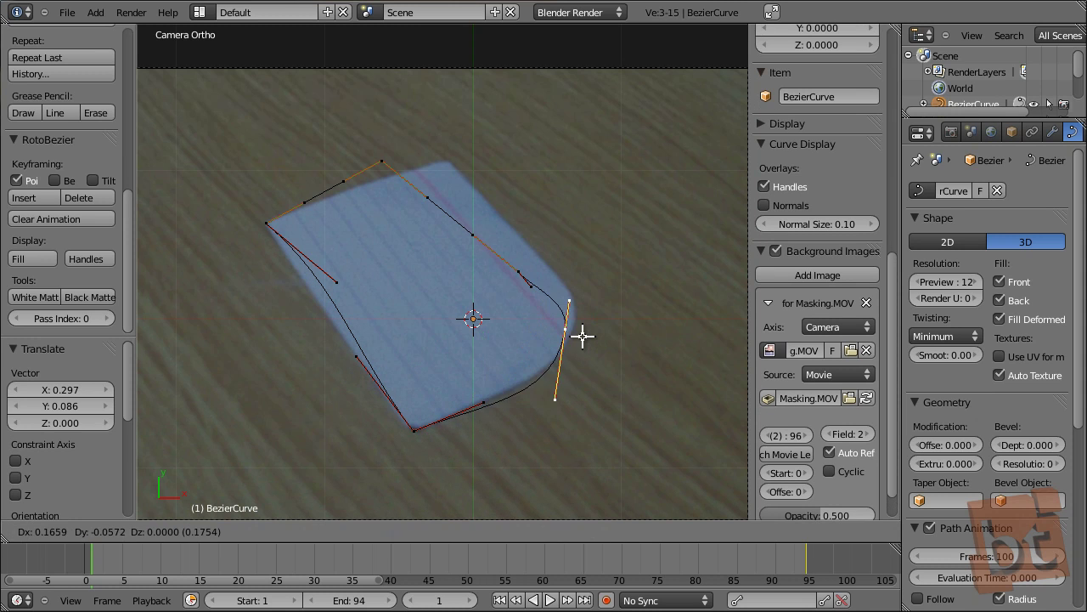
{"action": "left_click", "coordinate": [582, 333]}
{"action": "right_click", "coordinate": [561, 383]}
{"action": "key", "text": "g"}
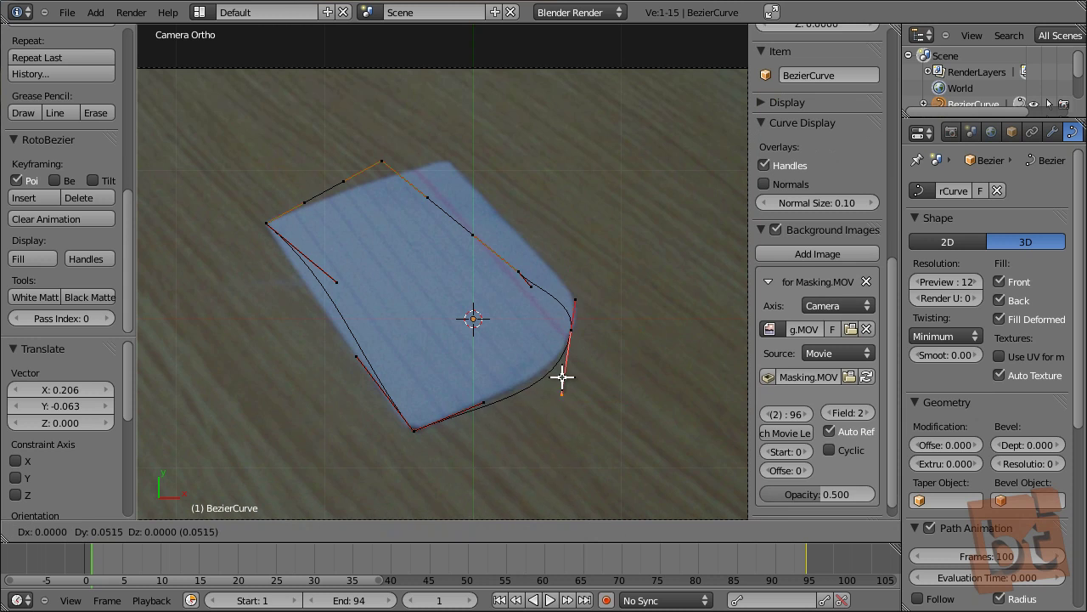
{"action": "left_click", "coordinate": [560, 364]}
Place the upper-right and top points on the paper's corners, matching the rounded corner
{"action": "right_click", "coordinate": [518, 272]}
{"action": "key", "text": "g"}
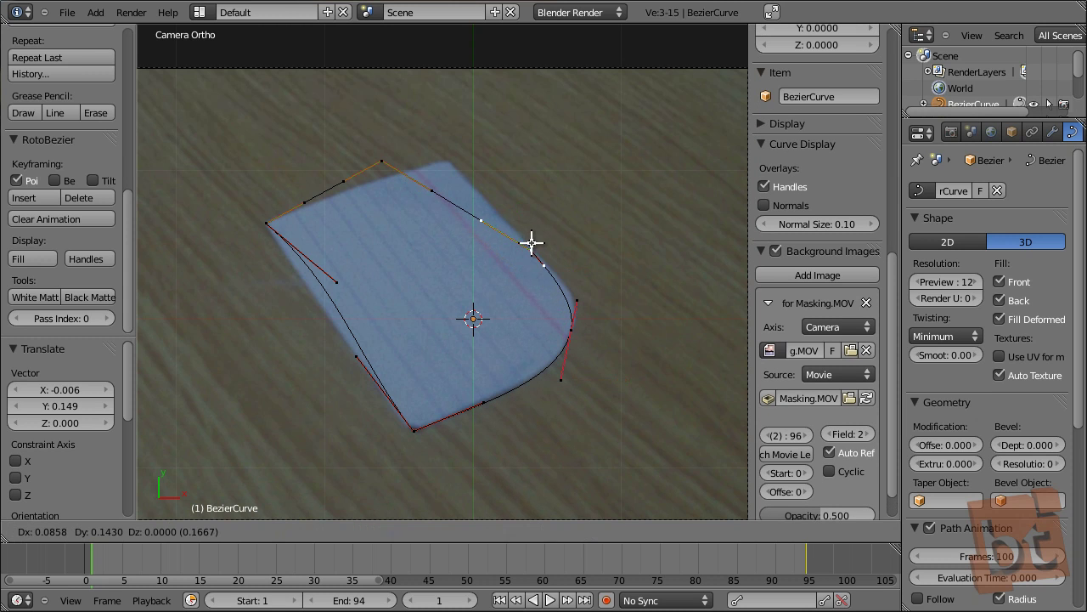
{"action": "left_click", "coordinate": [534, 243]}
{"action": "right_click", "coordinate": [550, 266]}
{"action": "key", "text": "g"}
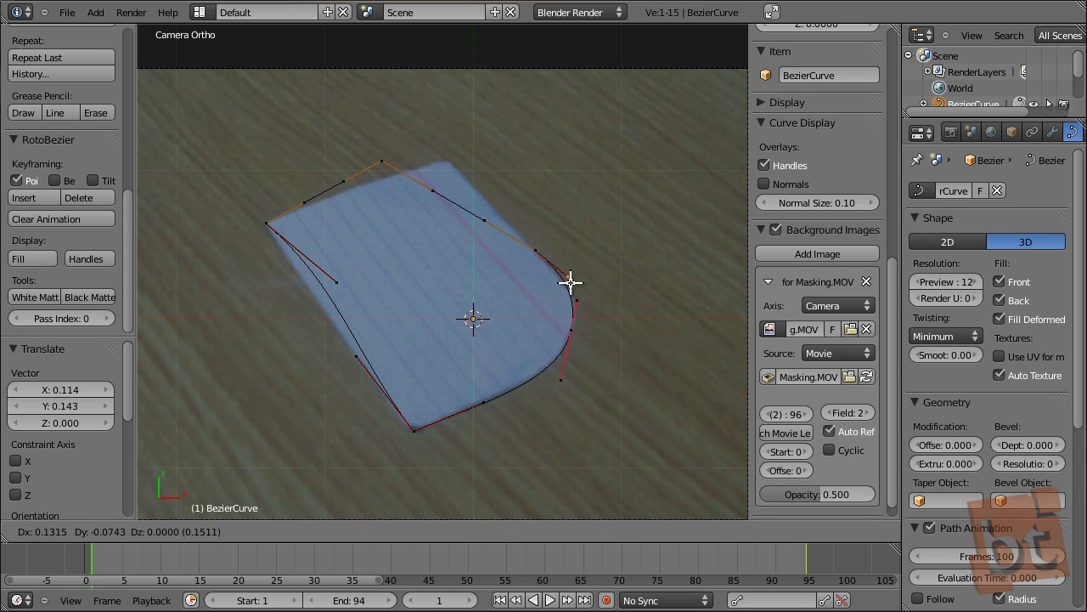
{"action": "left_click", "coordinate": [572, 288]}
{"action": "right_click", "coordinate": [386, 158]}
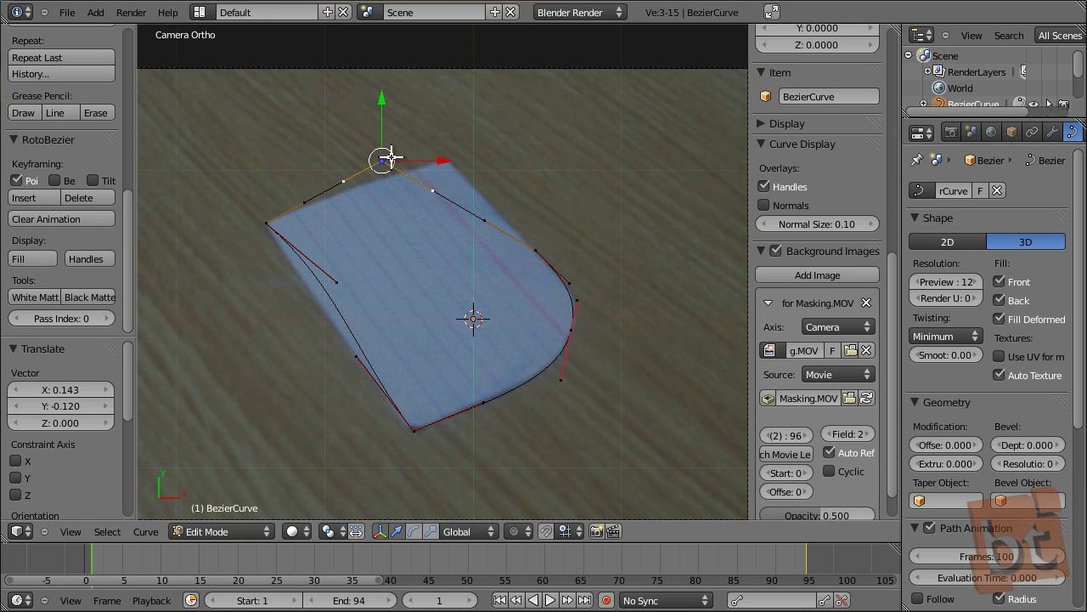
{"action": "key", "text": "g"}
{"action": "left_click", "coordinate": [454, 155]}
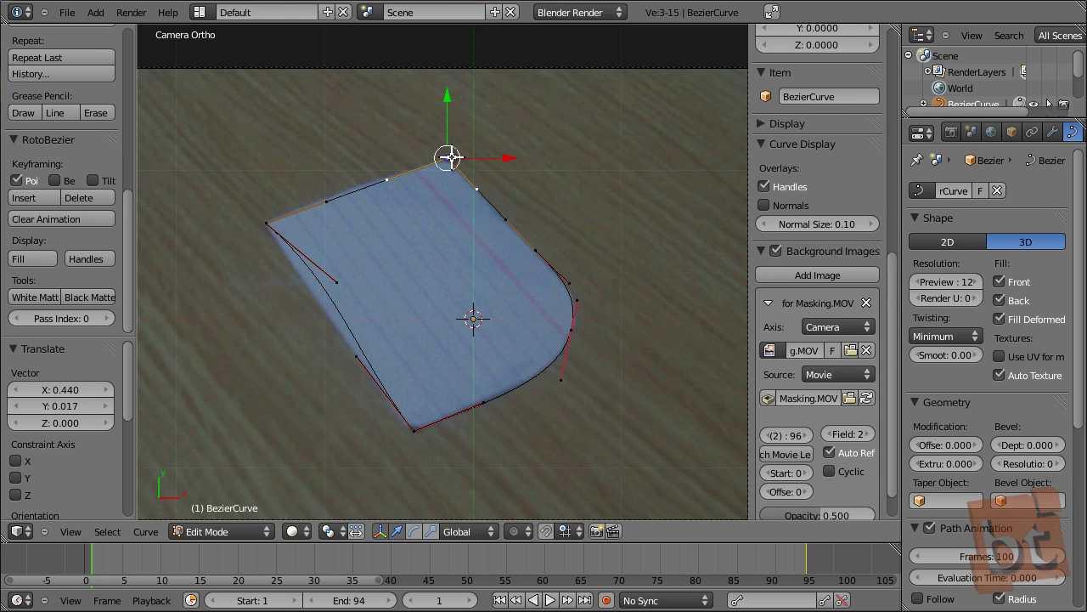
Fit the left point and its handle along the paper's left edge
{"action": "right_click", "coordinate": [264, 225]}
{"action": "key", "text": "g"}
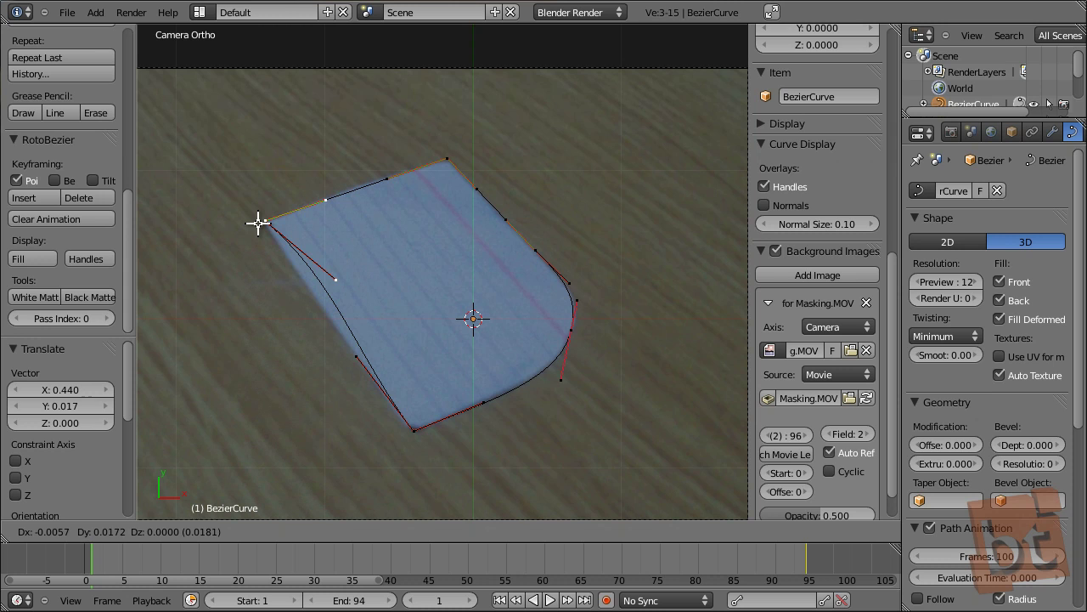
{"action": "left_click", "coordinate": [259, 223]}
{"action": "right_click", "coordinate": [334, 280]}
{"action": "key", "text": "g"}
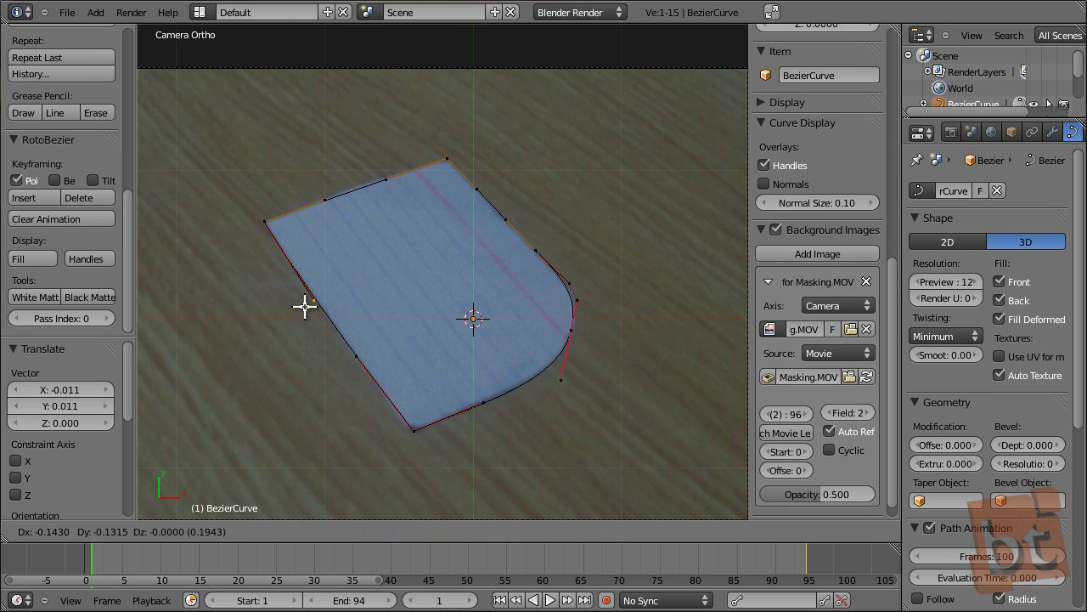
{"action": "left_click", "coordinate": [305, 307]}
Align the top-left handle and top-edge point with the paper, then keyframe the shape
{"action": "right_click", "coordinate": [336, 208]}
{"action": "key", "text": "g"}
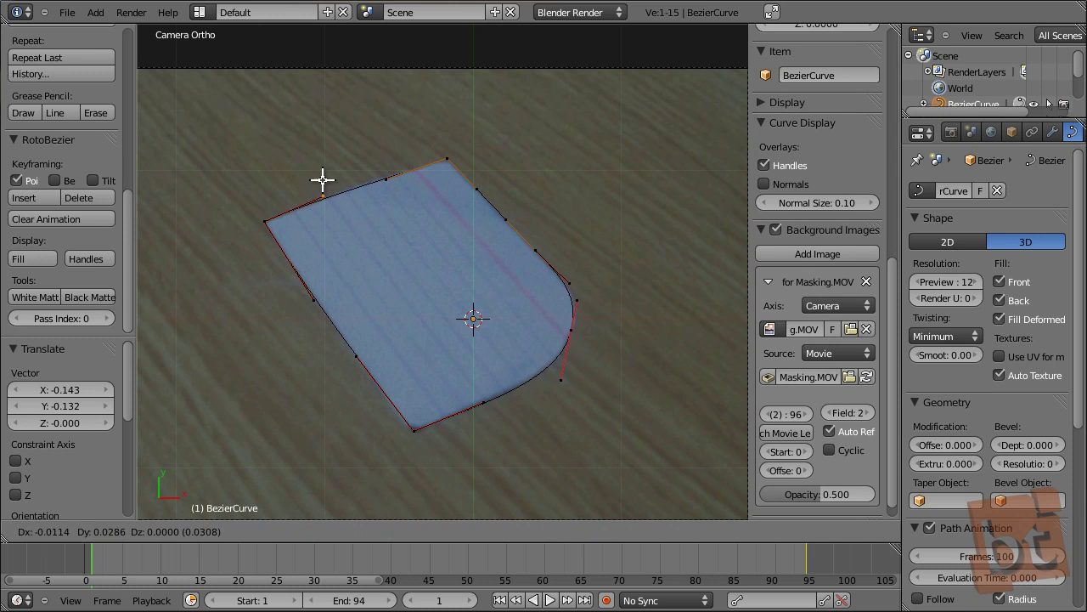
{"action": "left_click", "coordinate": [321, 177]}
{"action": "right_click", "coordinate": [372, 171]}
{"action": "key", "text": "g"}
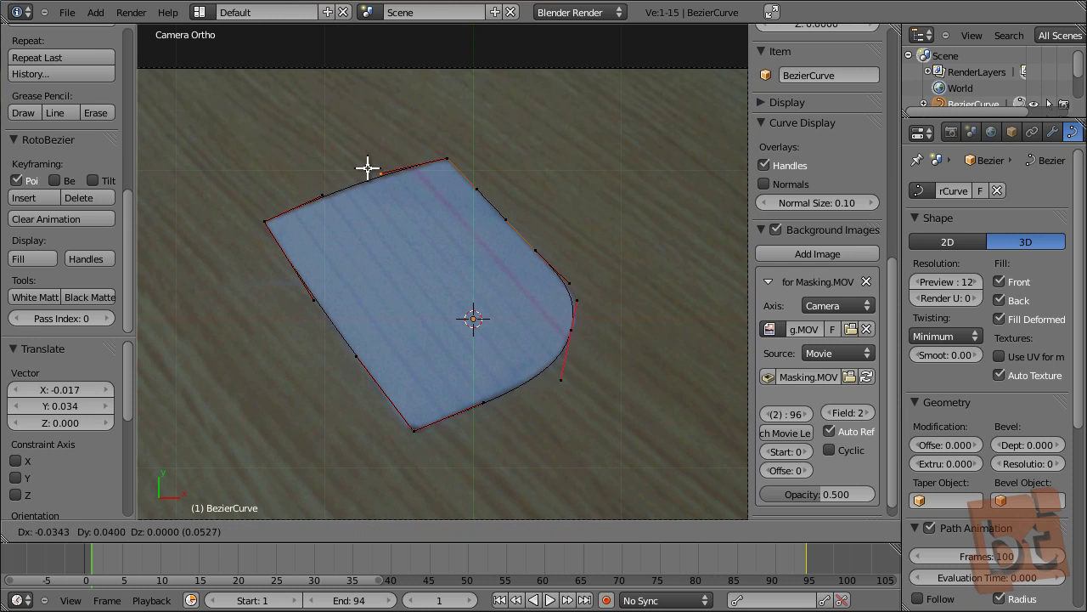
{"action": "left_click", "coordinate": [369, 170]}
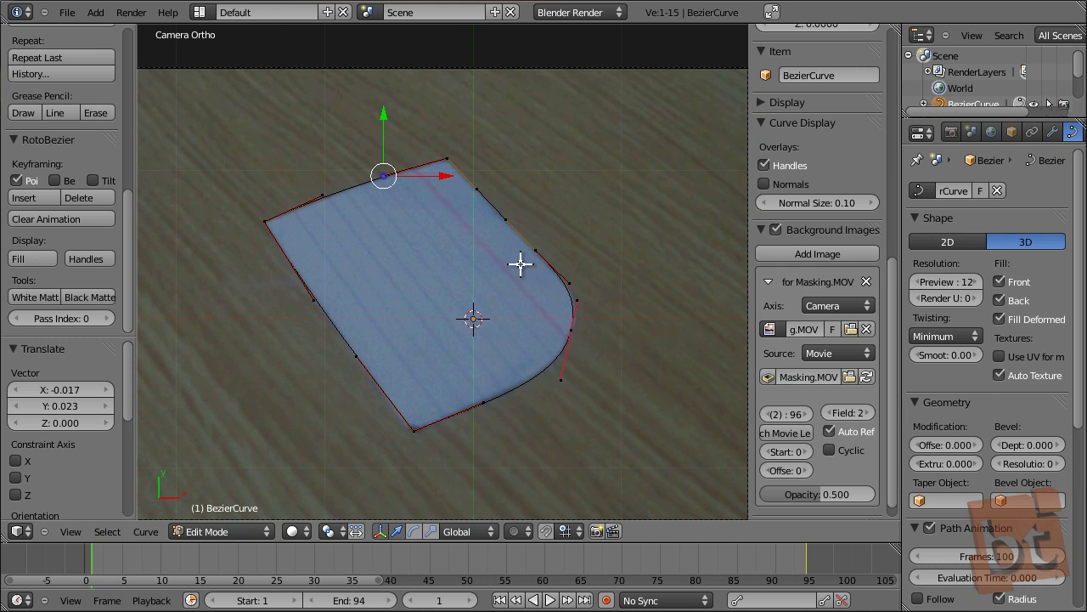
{"action": "left_click", "coordinate": [47, 197]}
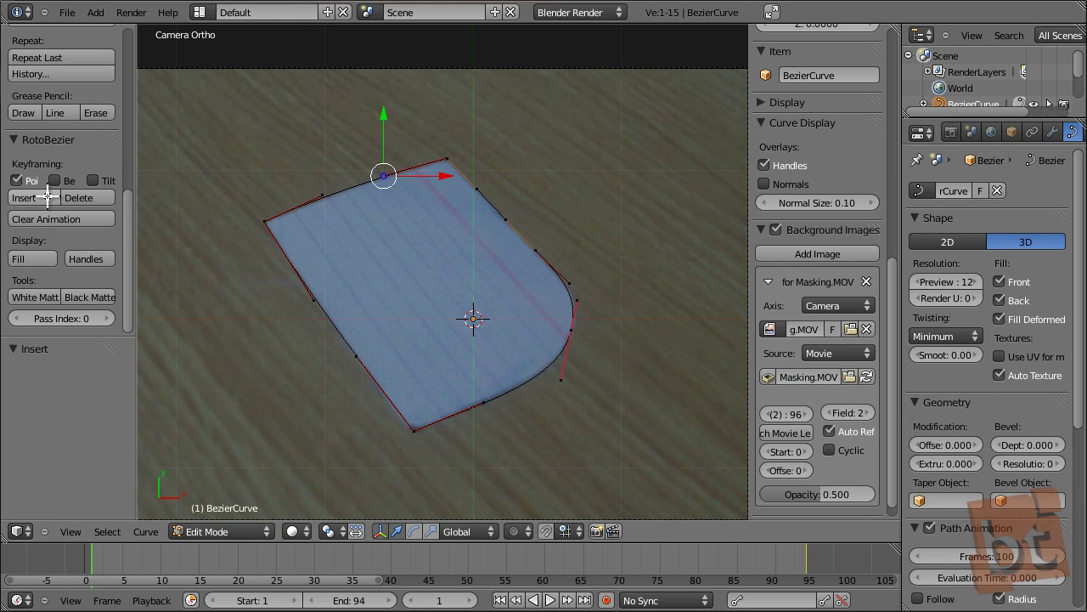
At frame 49, move, tilt and lower the whole curve onto the paper
{"action": "key", "text": "Up"}
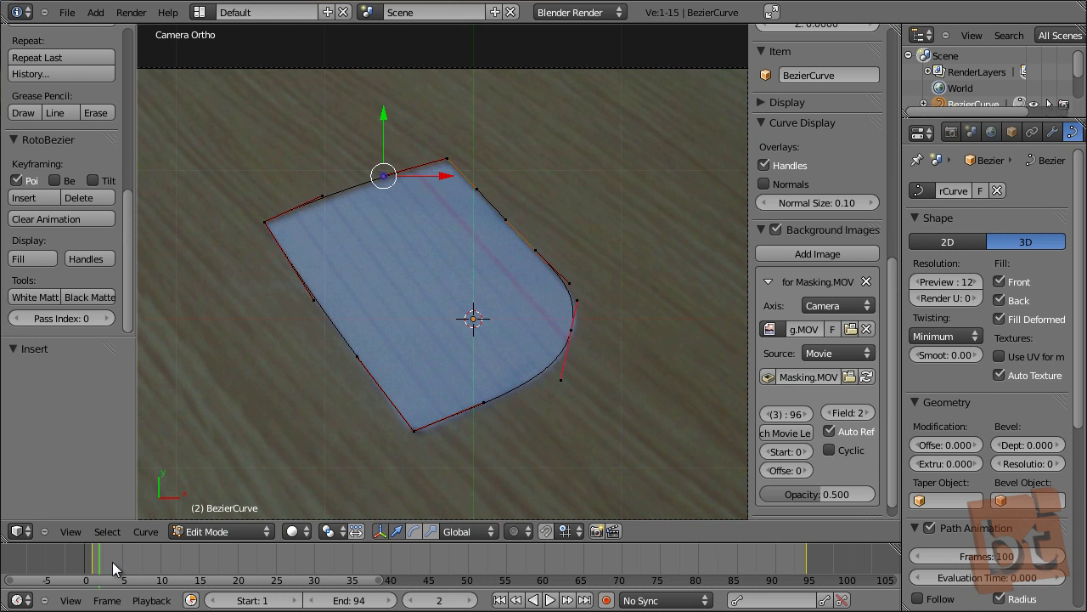
{"action": "left_click_drag", "start_coordinate": [270, 561], "coordinate": [459, 559]}
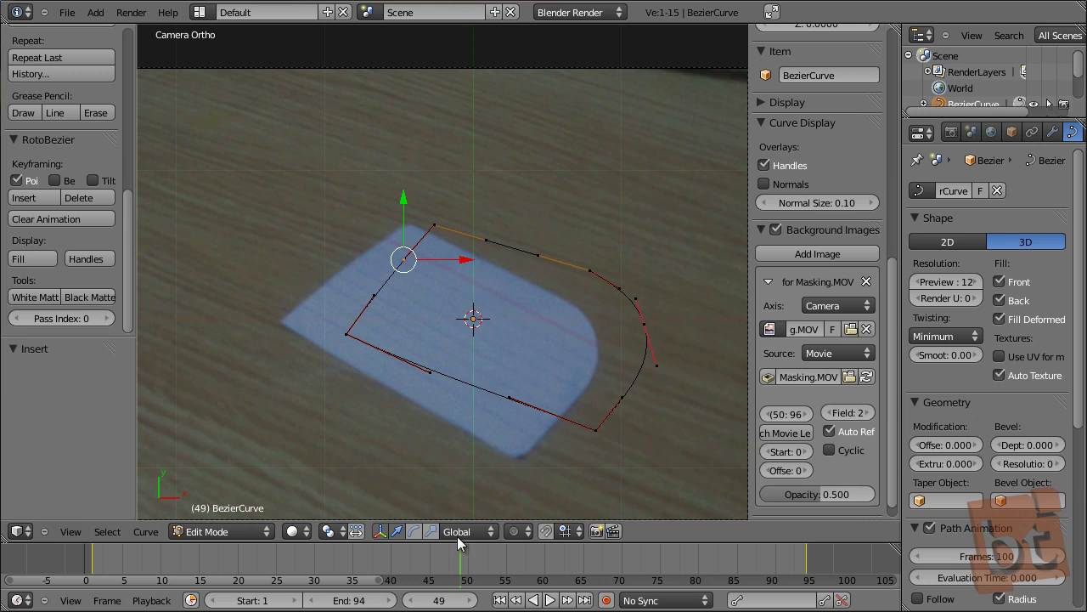
{"action": "key", "text": "a"}
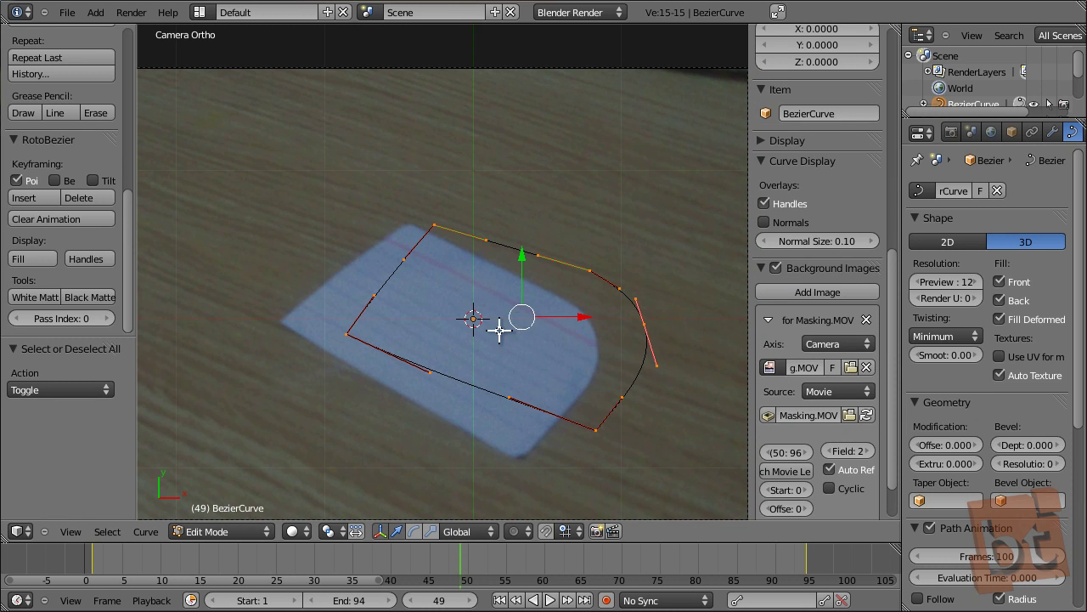
{"action": "key", "text": "g"}
{"action": "left_click", "coordinate": [451, 318]}
{"action": "key", "text": "r"}
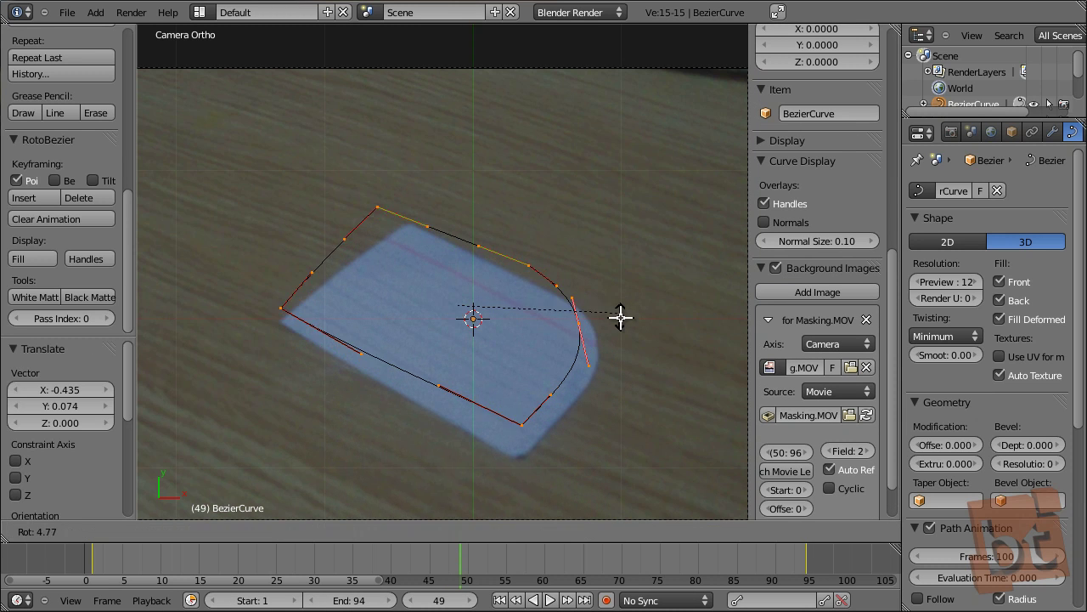
{"action": "left_click", "coordinate": [617, 323]}
{"action": "key", "text": "g"}
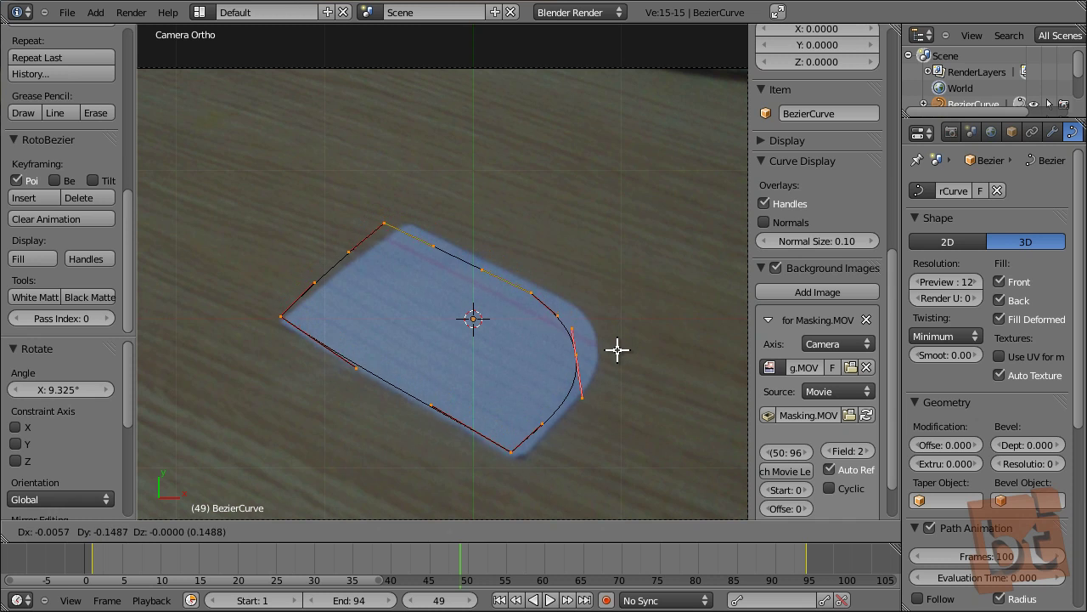
{"action": "left_click", "coordinate": [614, 356]}
Fit the bottom, right and upper-right curve points to the paper's edges
{"action": "right_click", "coordinate": [517, 456]}
{"action": "key", "text": "g"}
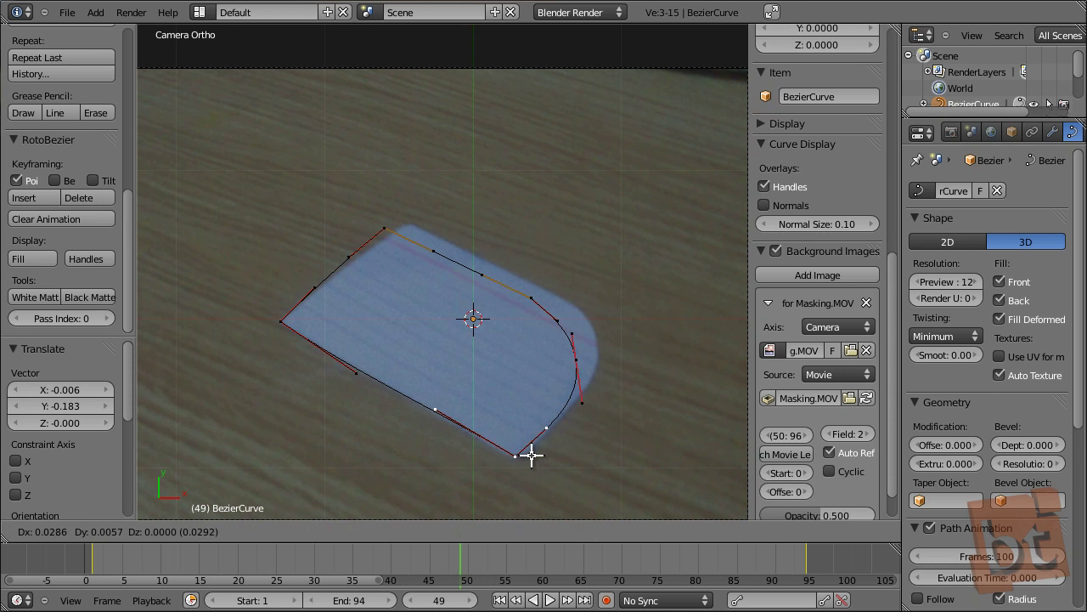
{"action": "left_click", "coordinate": [539, 457]}
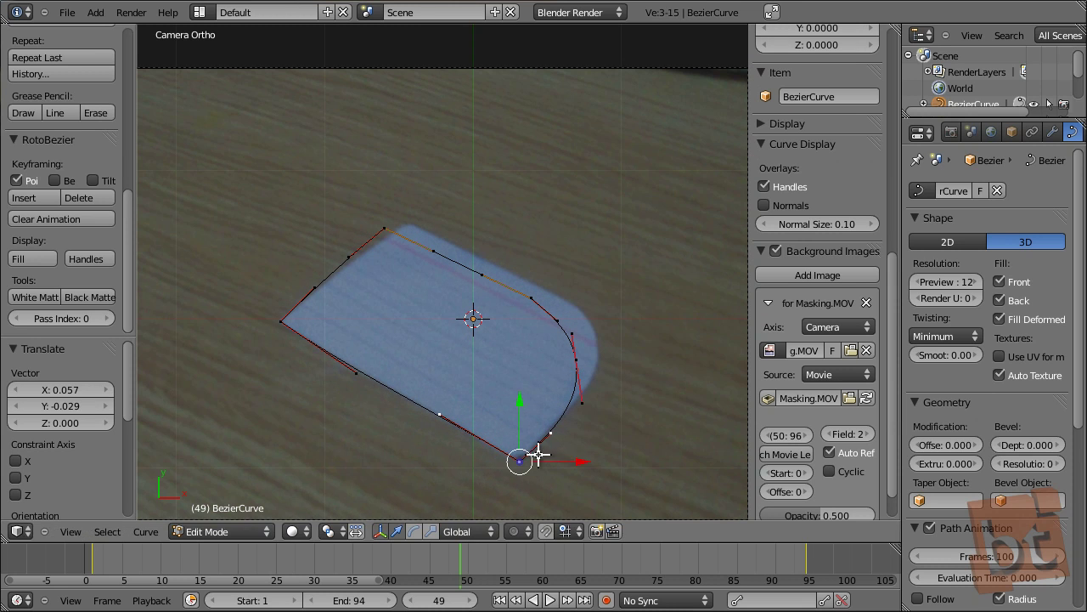
{"action": "right_click", "coordinate": [582, 362]}
{"action": "key", "text": "g"}
{"action": "left_click", "coordinate": [602, 343]}
{"action": "right_click", "coordinate": [535, 289]}
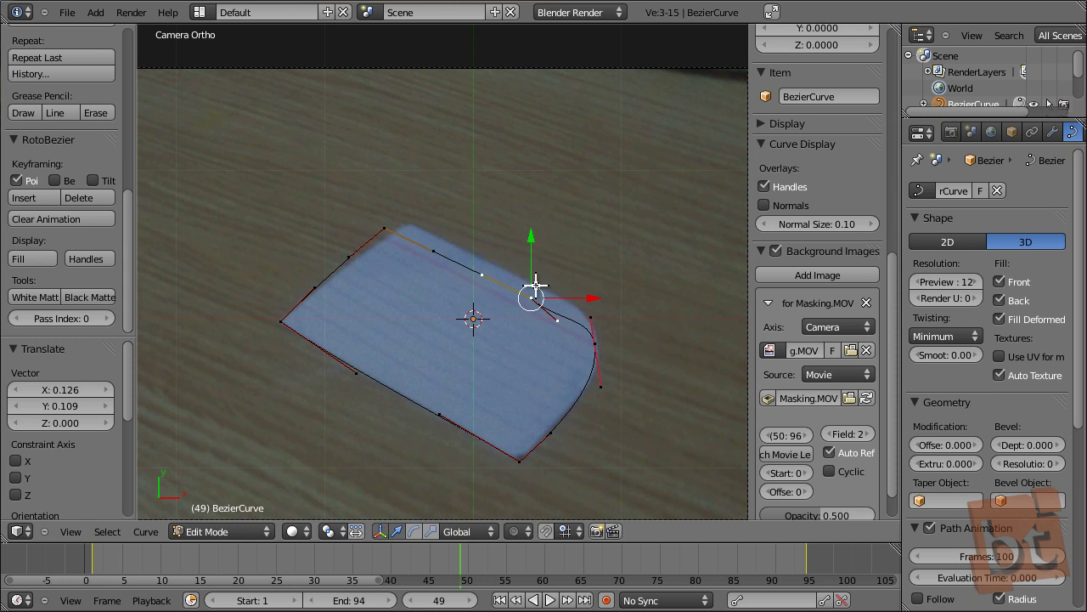
{"action": "key", "text": "g"}
{"action": "left_click", "coordinate": [543, 280]}
Fit the rounded corner, upper-left point and top-left handle, then keyframe the shape
{"action": "right_click", "coordinate": [591, 316]}
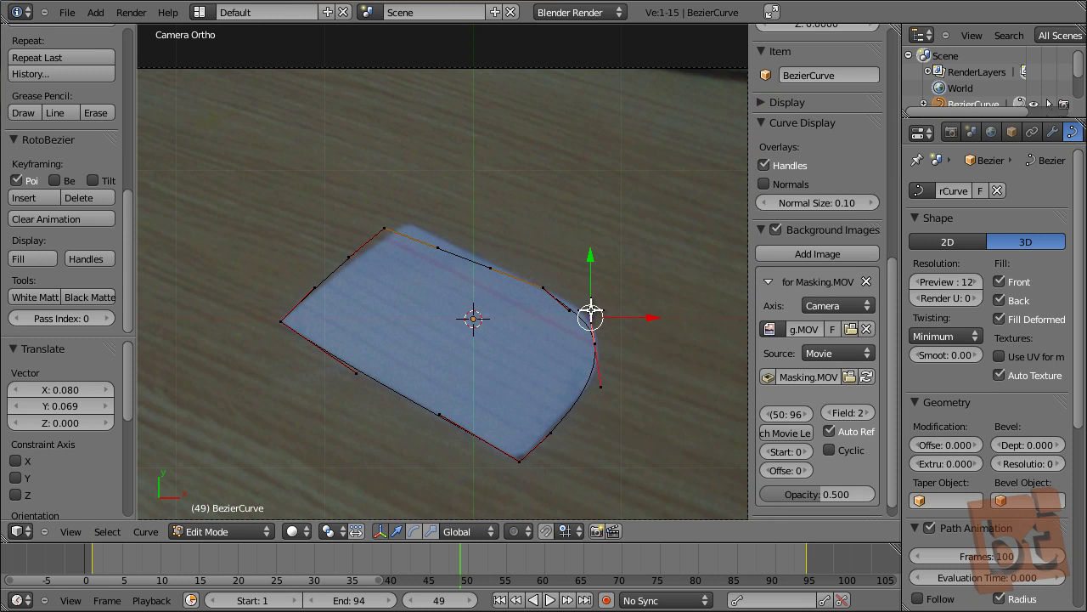
{"action": "right_click", "coordinate": [570, 305]}
{"action": "key", "text": "g"}
{"action": "left_click", "coordinate": [581, 303]}
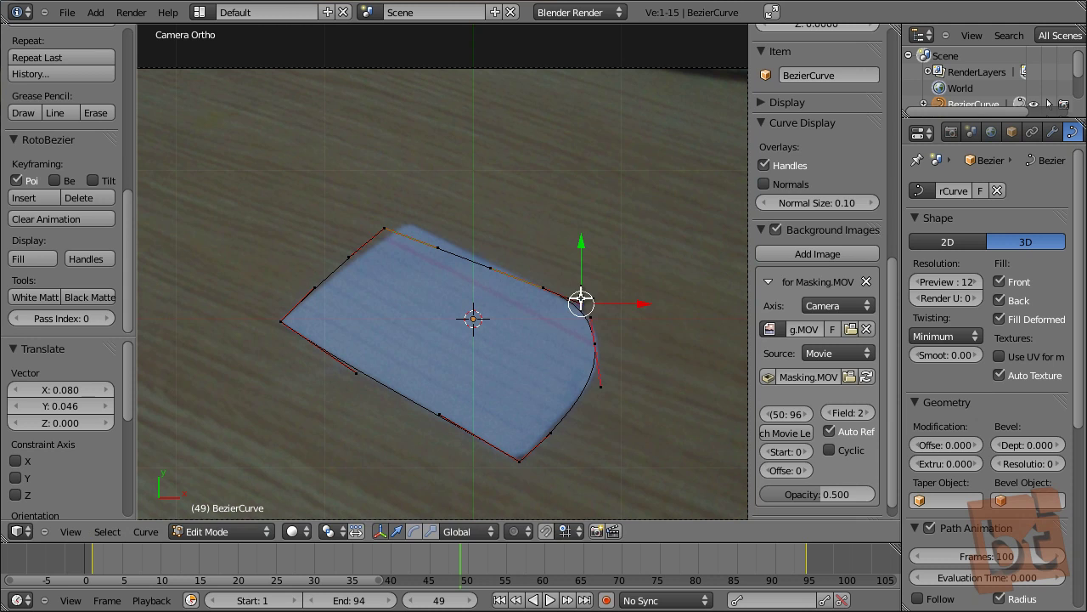
{"action": "right_click", "coordinate": [373, 228]}
{"action": "key", "text": "g"}
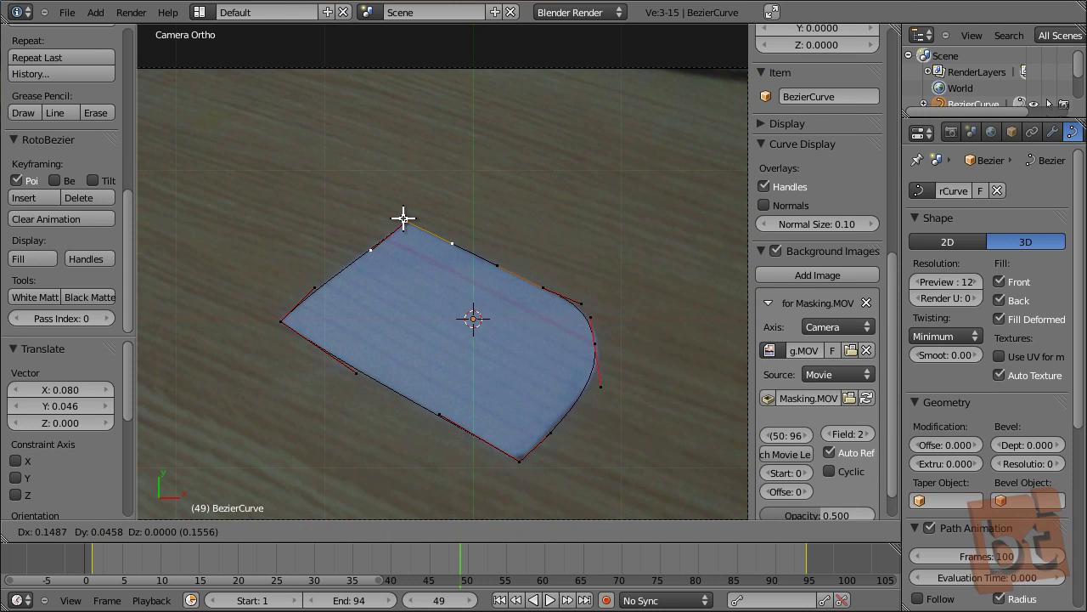
{"action": "left_click", "coordinate": [403, 218]}
{"action": "right_click", "coordinate": [374, 248]}
{"action": "key", "text": "g"}
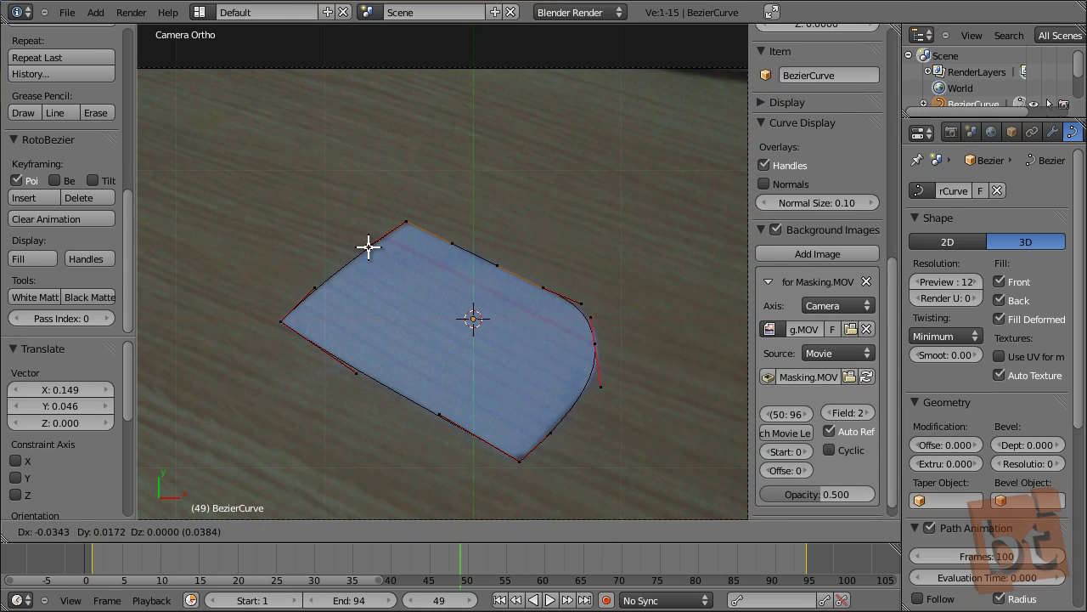
{"action": "left_click", "coordinate": [369, 246]}
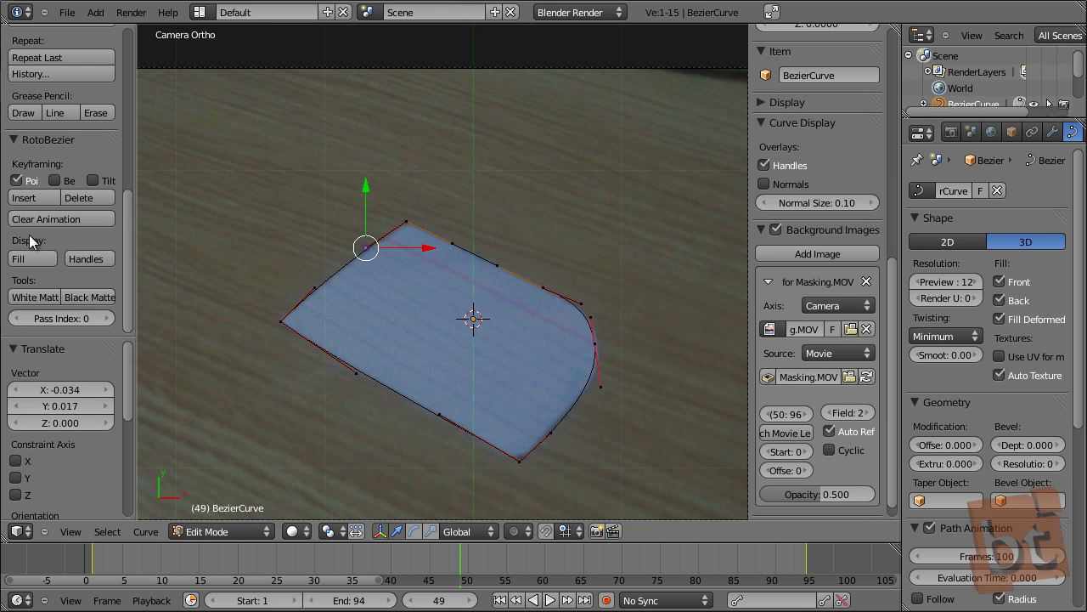
{"action": "left_click", "coordinate": [33, 198]}
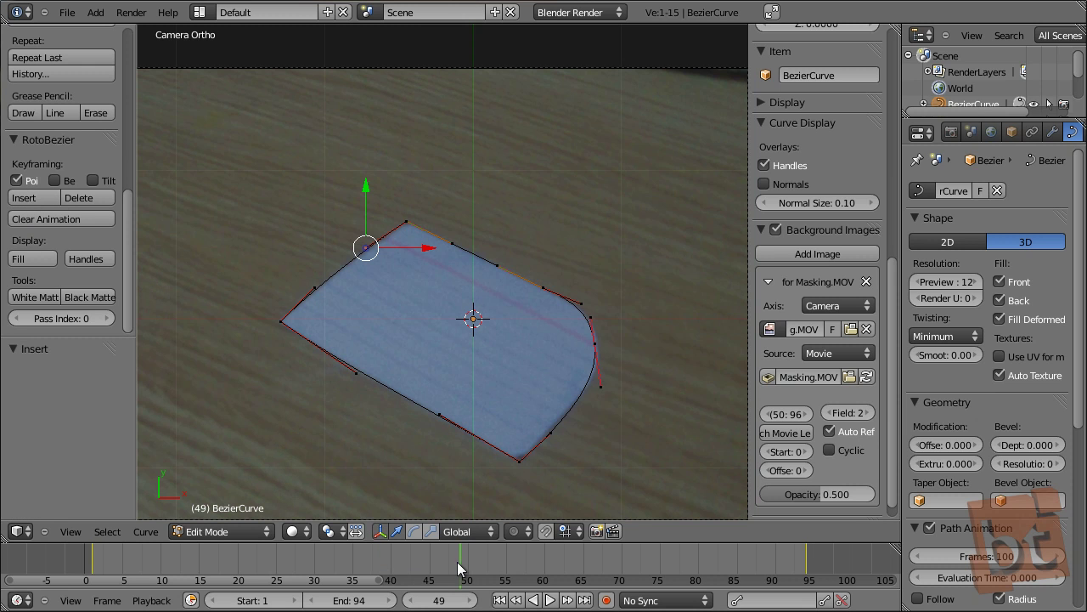
Scrub to check tracking, then shift the selected curve points onto the paper and keyframe them
{"action": "left_click_drag", "start_coordinate": [408, 562], "coordinate": [691, 558]}
{"action": "left_click_drag", "start_coordinate": [581, 560], "coordinate": [281, 569]}
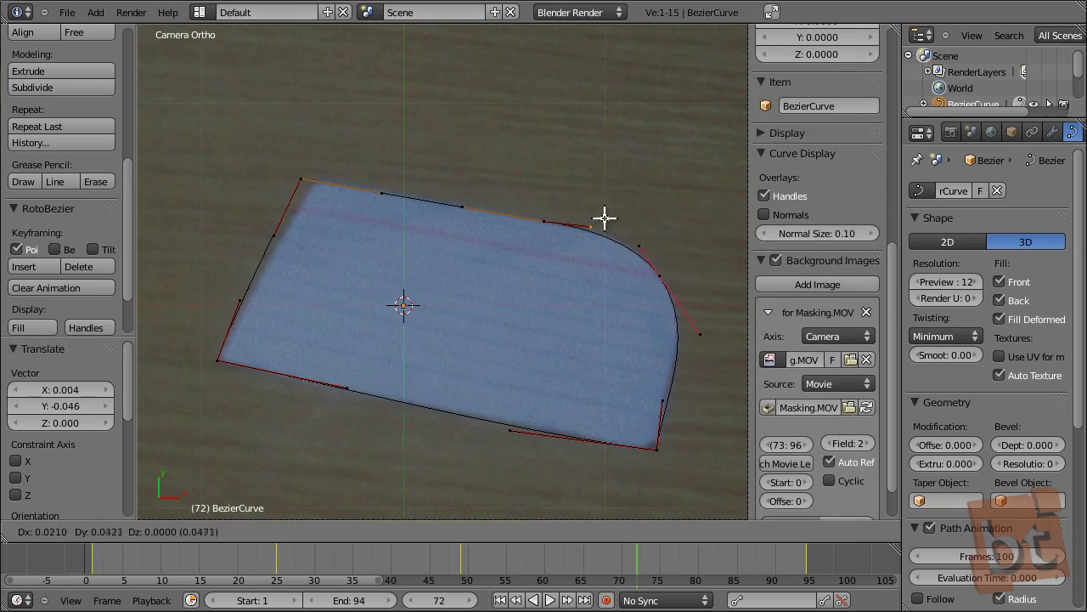
{"action": "key", "text": "g"}
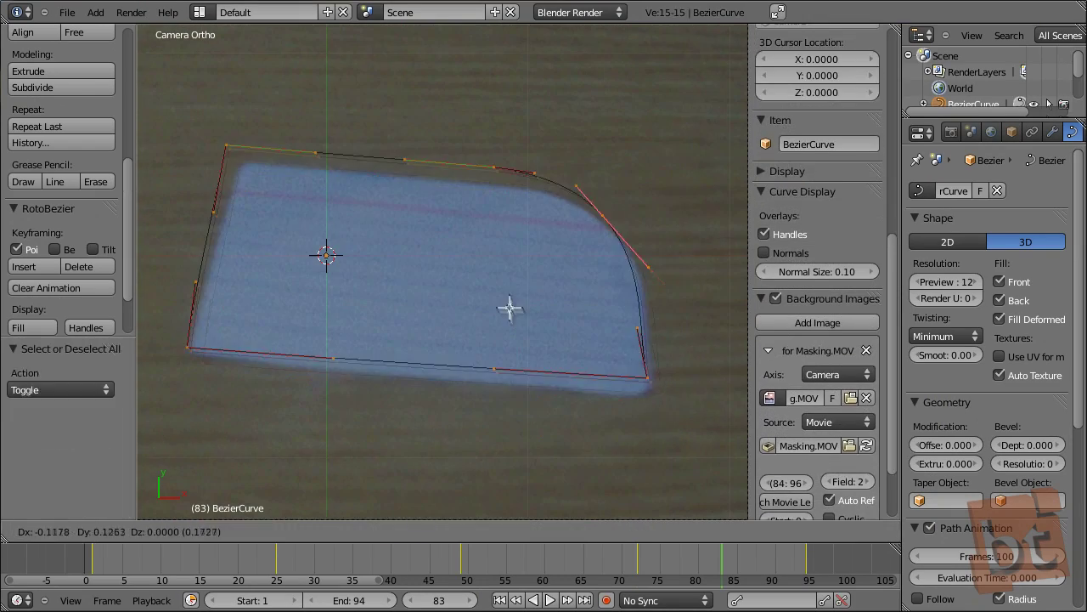
{"action": "left_click", "coordinate": [510, 308]}
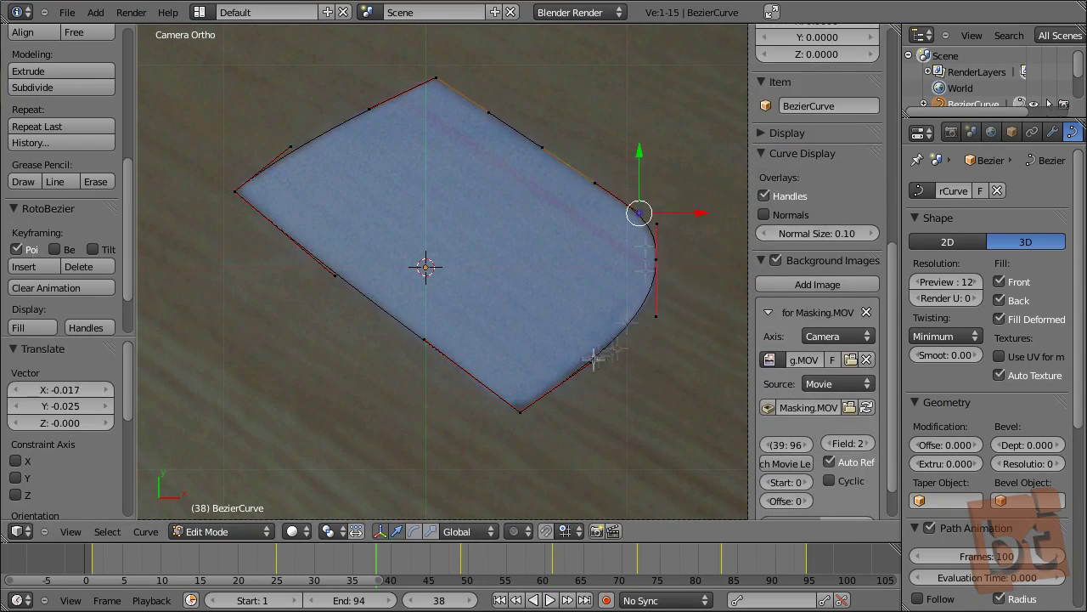
{"action": "left_click", "coordinate": [330, 568]}
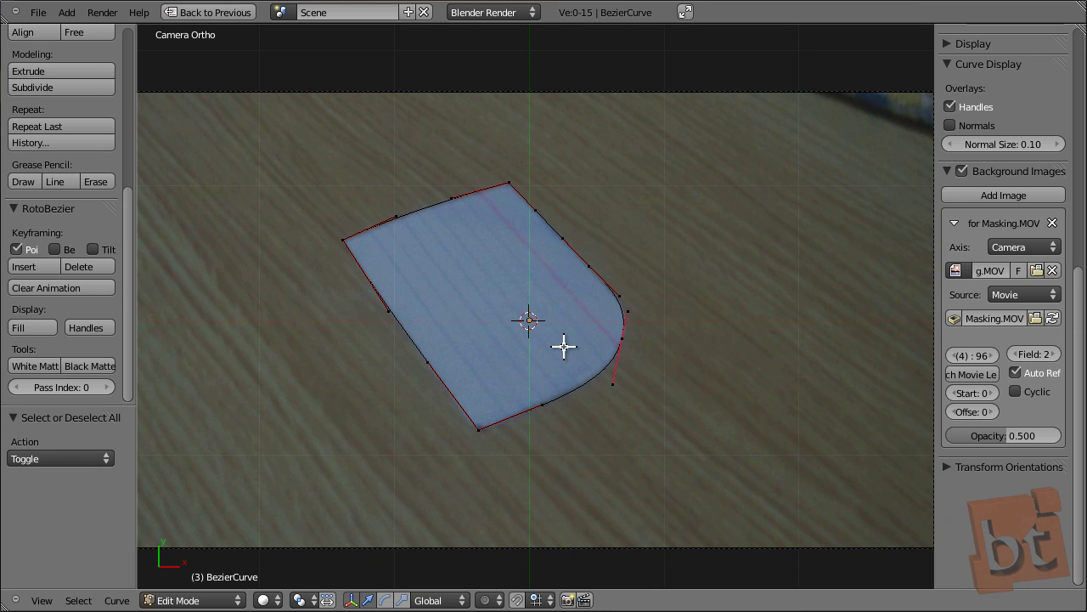
Switch to Object Mode and play the footage to verify the mask tracks the paper
{"action": "key", "text": "Tab"}
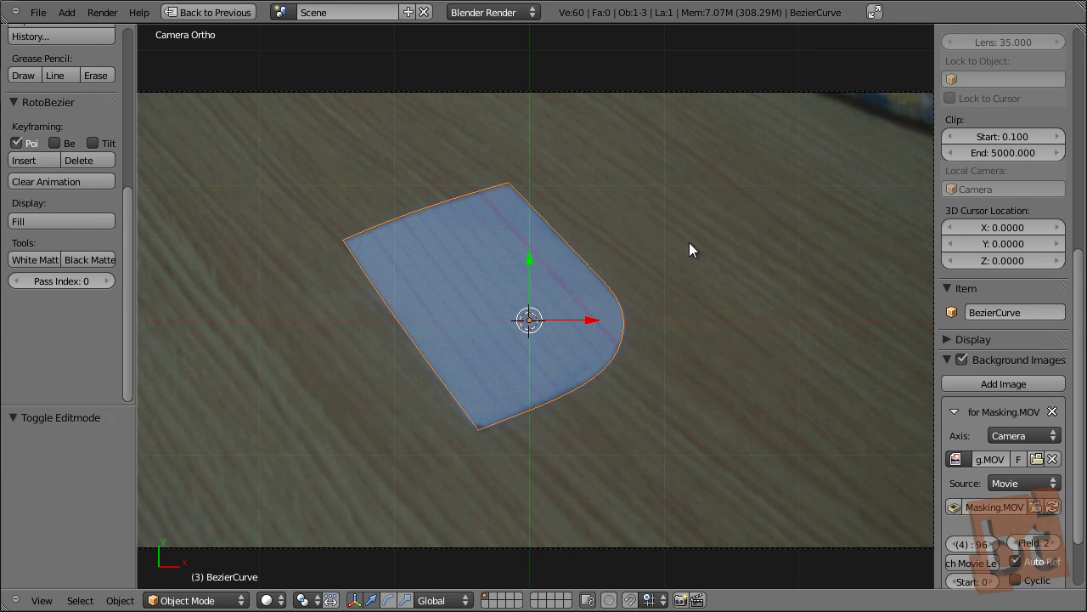
{"action": "key", "text": "alt+a"}
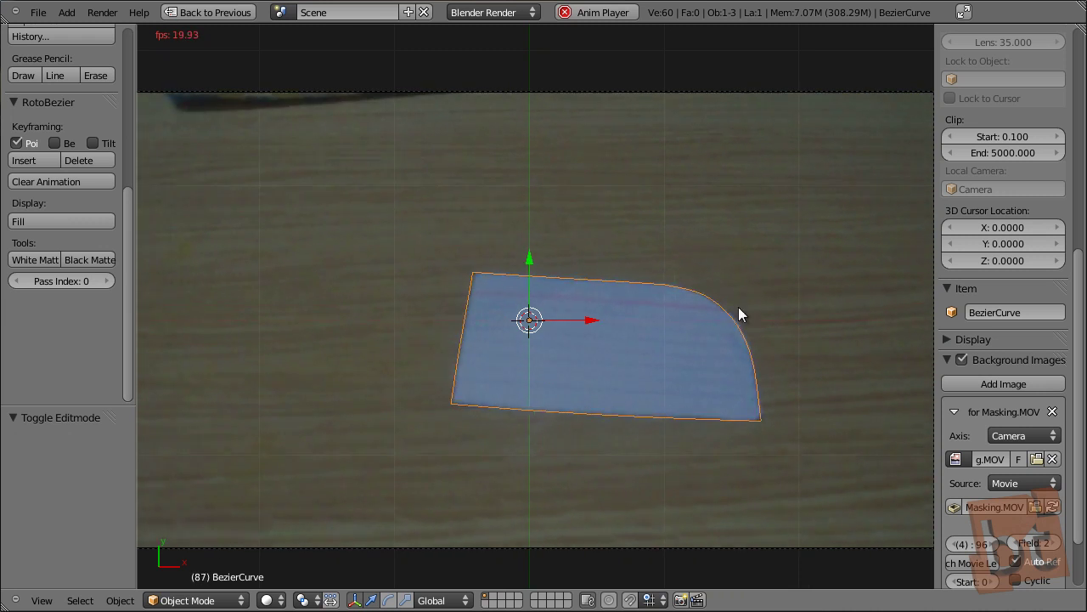
{"action": "key", "text": "Escape"}
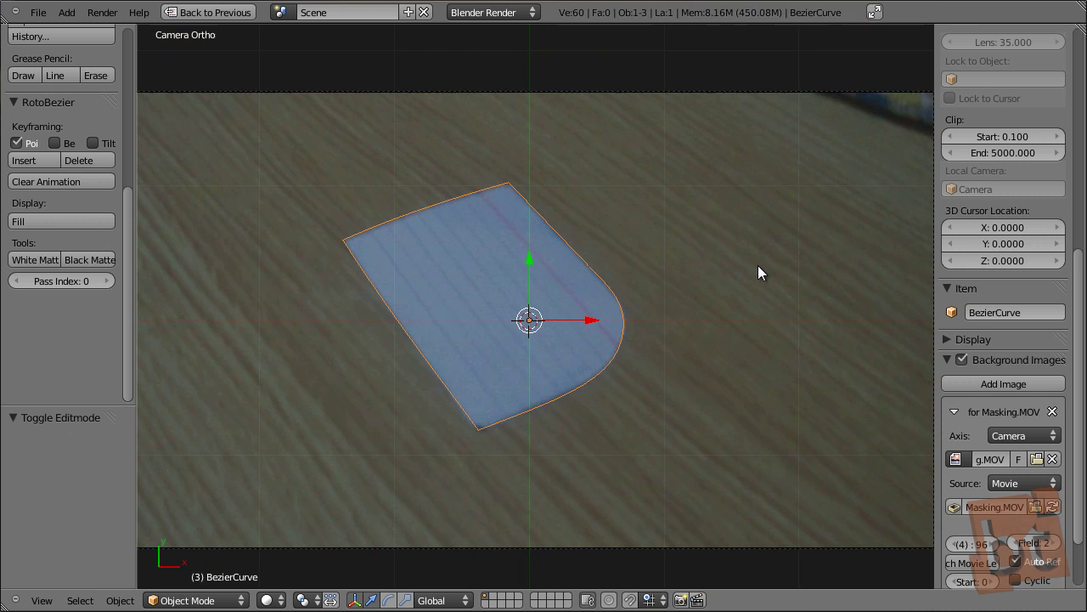
Restore the layout and, at frame 1, fill the mask as a white matte after testing black
{"action": "key", "text": "ctrl+Up"}
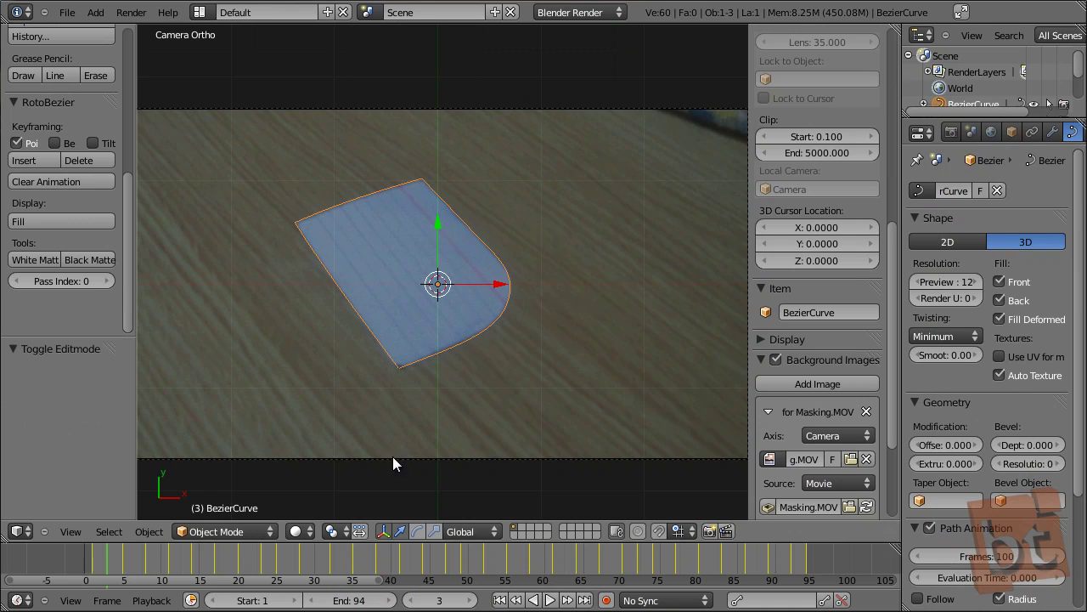
{"action": "left_click_drag", "start_coordinate": [114, 562], "coordinate": [93, 563]}
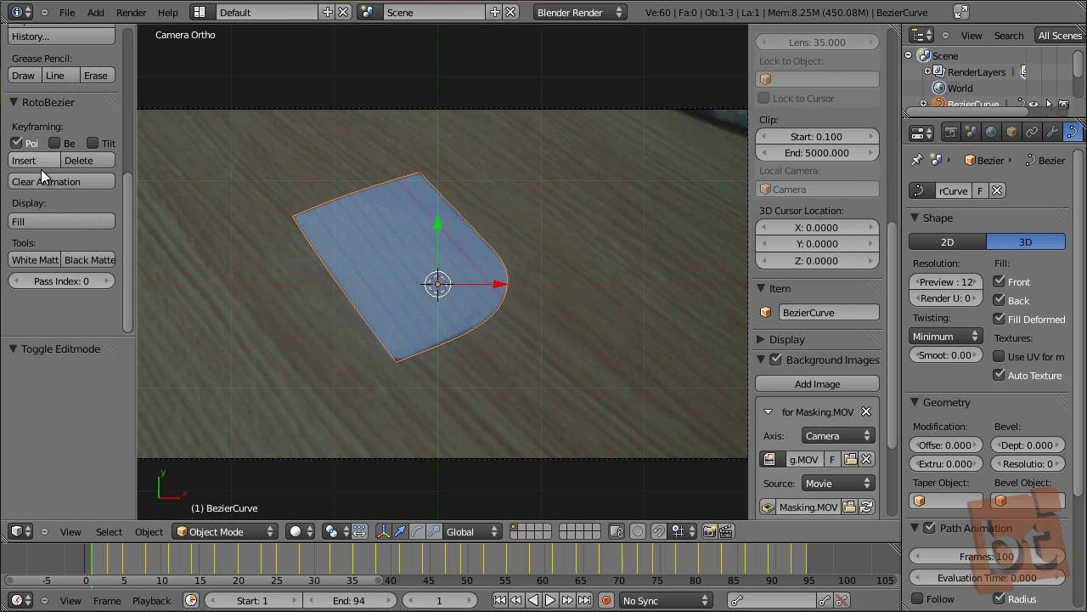
{"action": "left_click", "coordinate": [55, 221]}
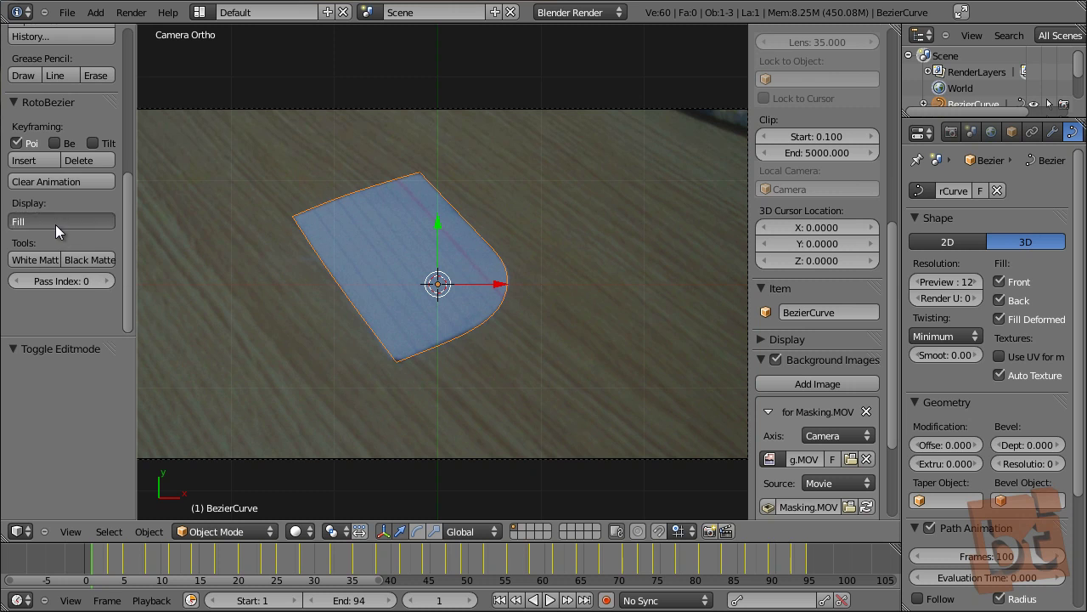
{"action": "left_click", "coordinate": [44, 258]}
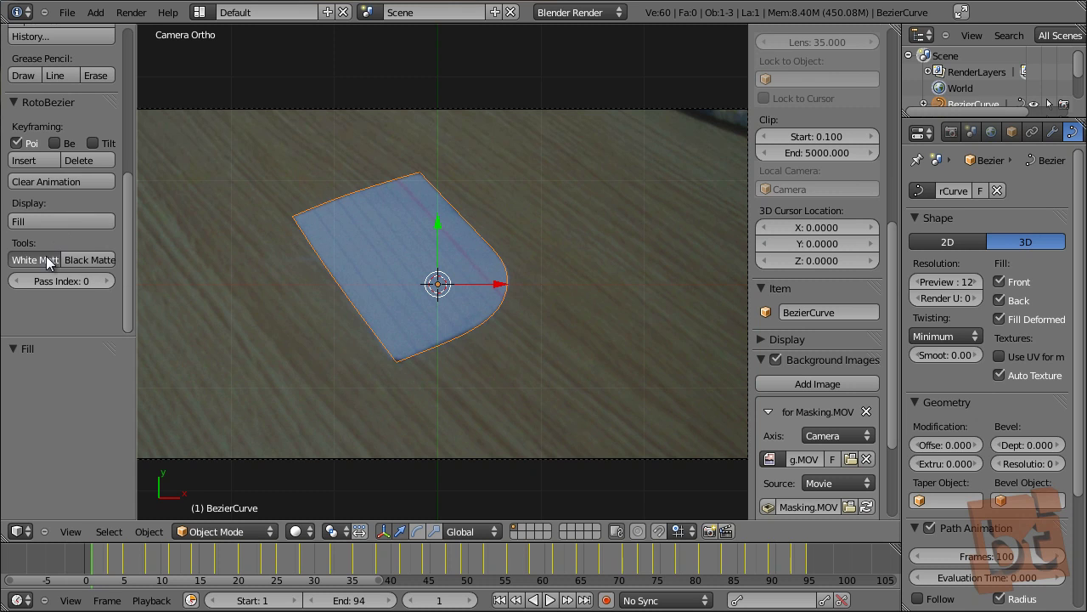
{"action": "left_click", "coordinate": [49, 223]}
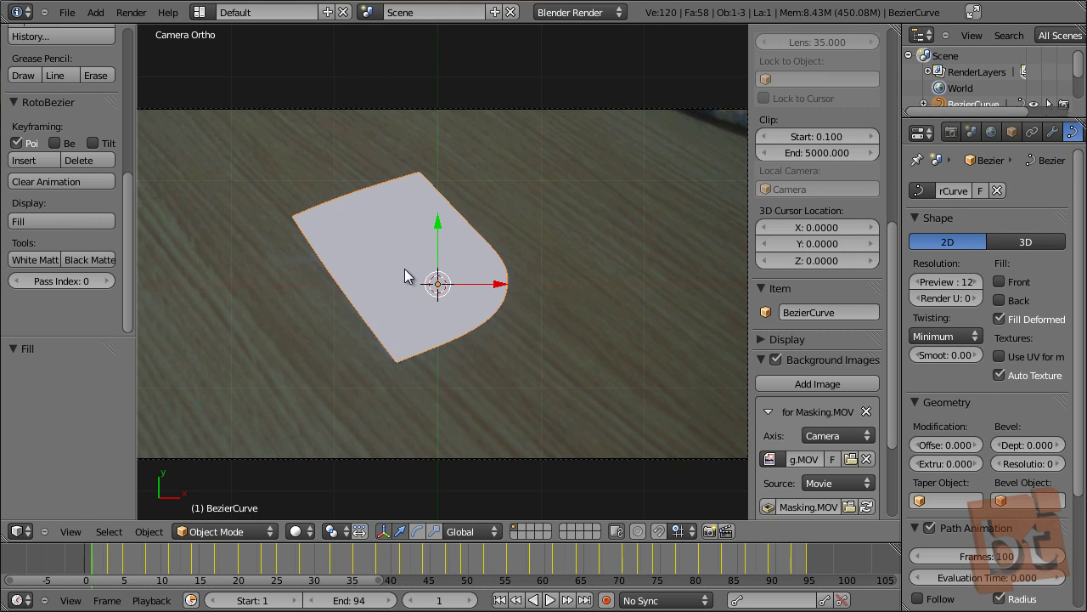
{"action": "left_click", "coordinate": [89, 260]}
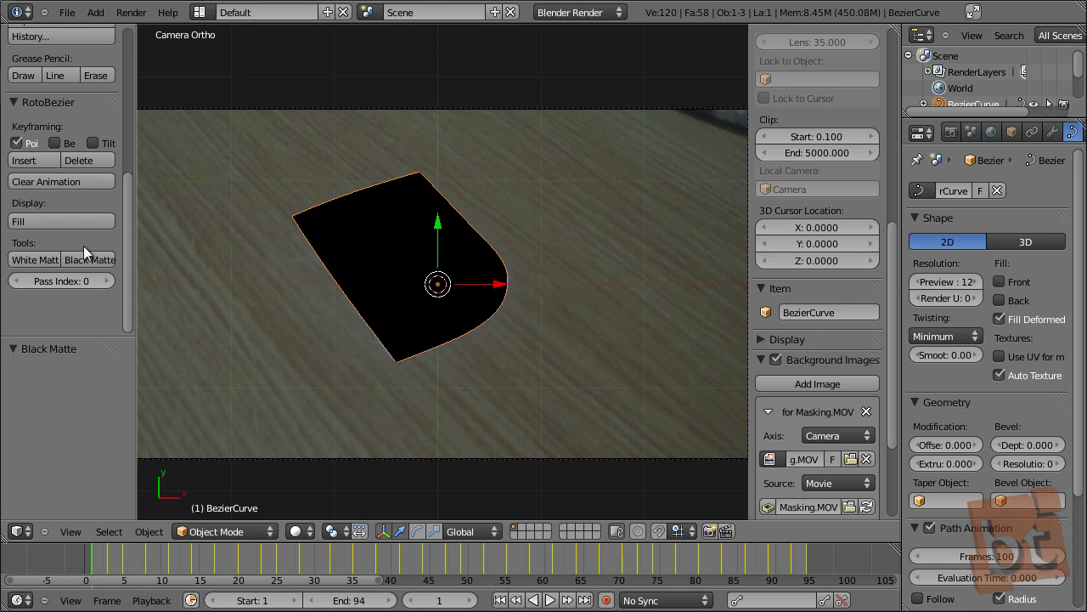
{"action": "left_click", "coordinate": [34, 260]}
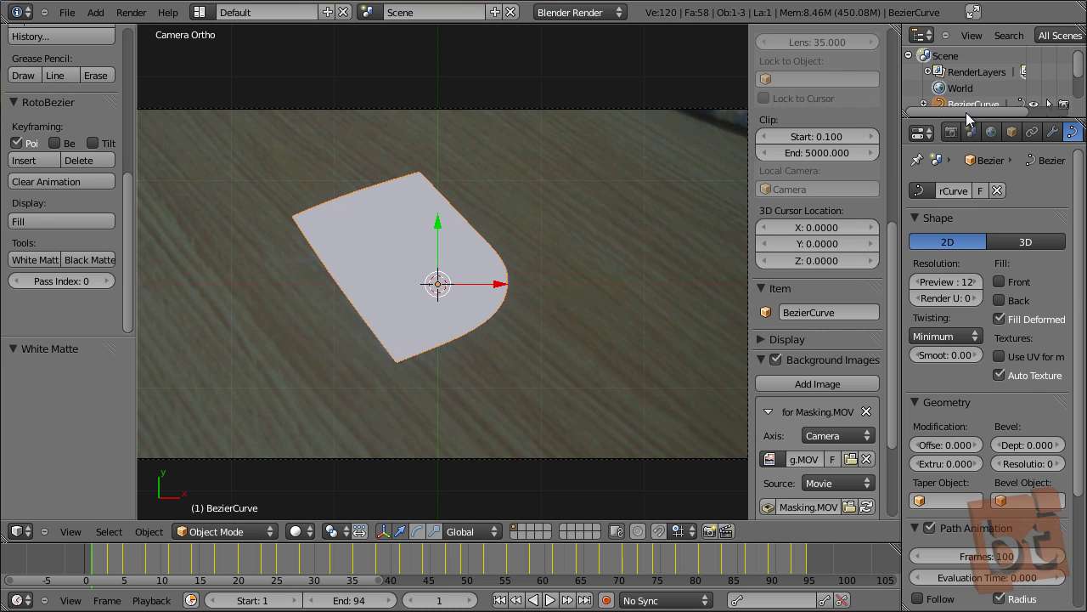
Set the render Dimensions to 1280 × 720 with the resolution scale at 100%
{"action": "left_click", "coordinate": [951, 133]}
{"action": "scroll", "coordinate": [969, 340], "scroll_direction": "up", "scroll_amount": 5}
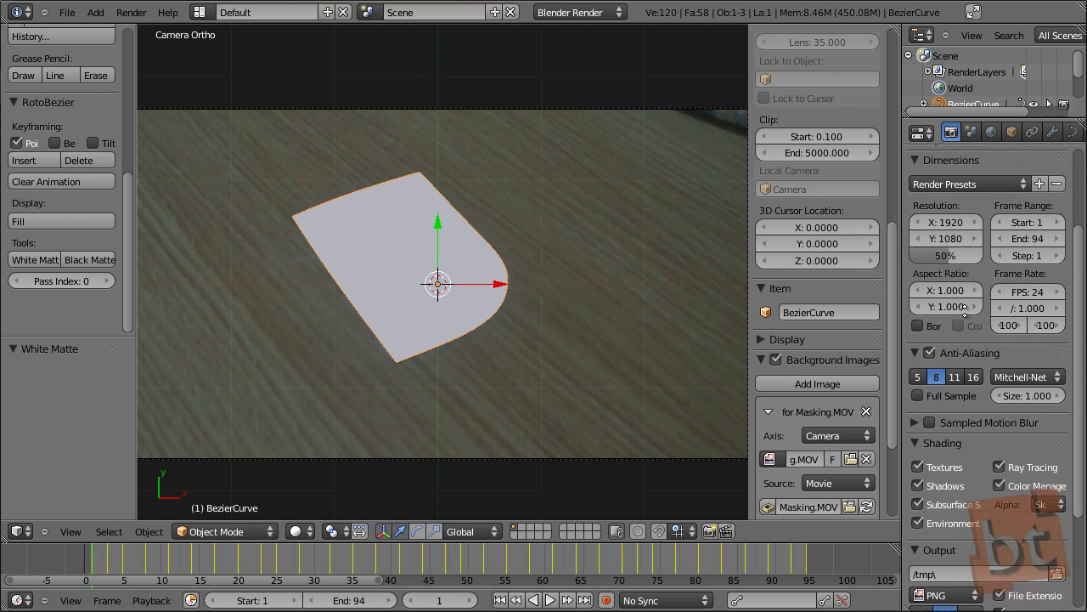
{"action": "scroll", "coordinate": [969, 348], "scroll_direction": "up", "scroll_amount": 1}
{"action": "left_click", "coordinate": [945, 298]}
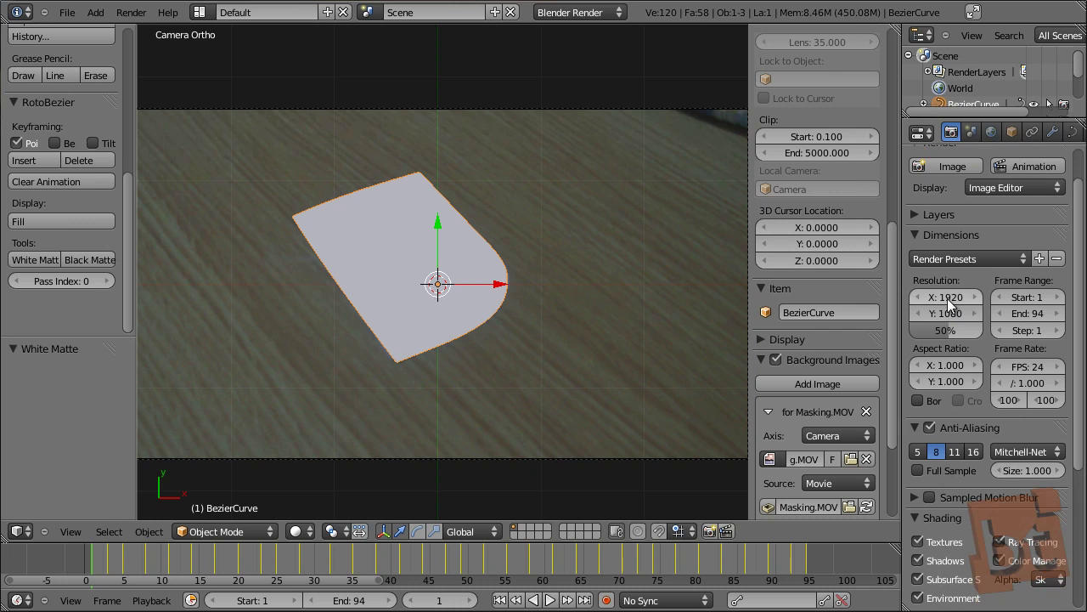
{"action": "type", "text": "12"}
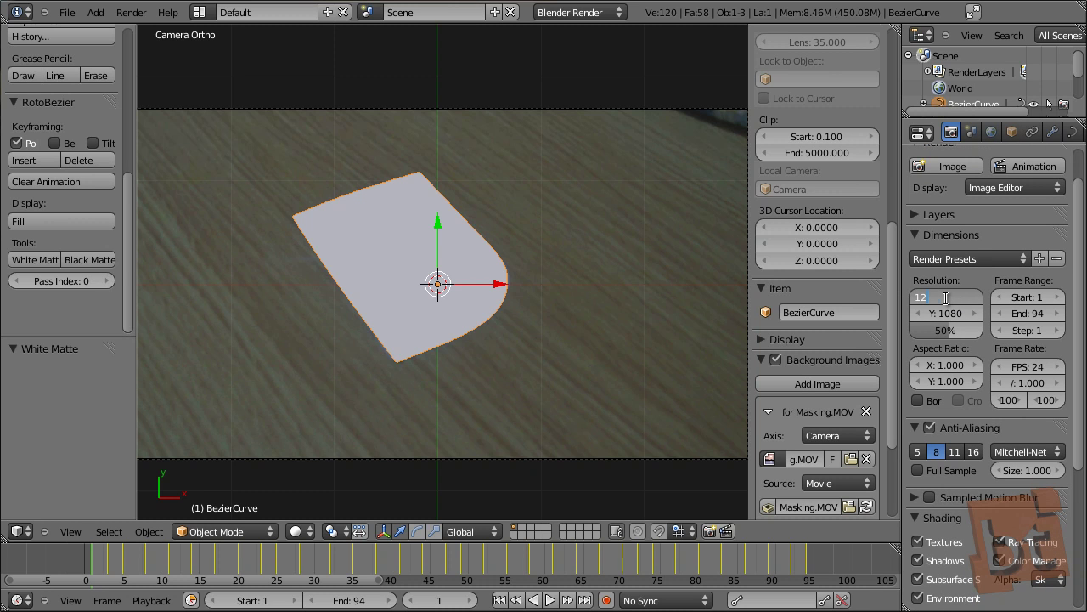
{"action": "type", "text": "80"}
{"action": "key", "text": "Tab"}
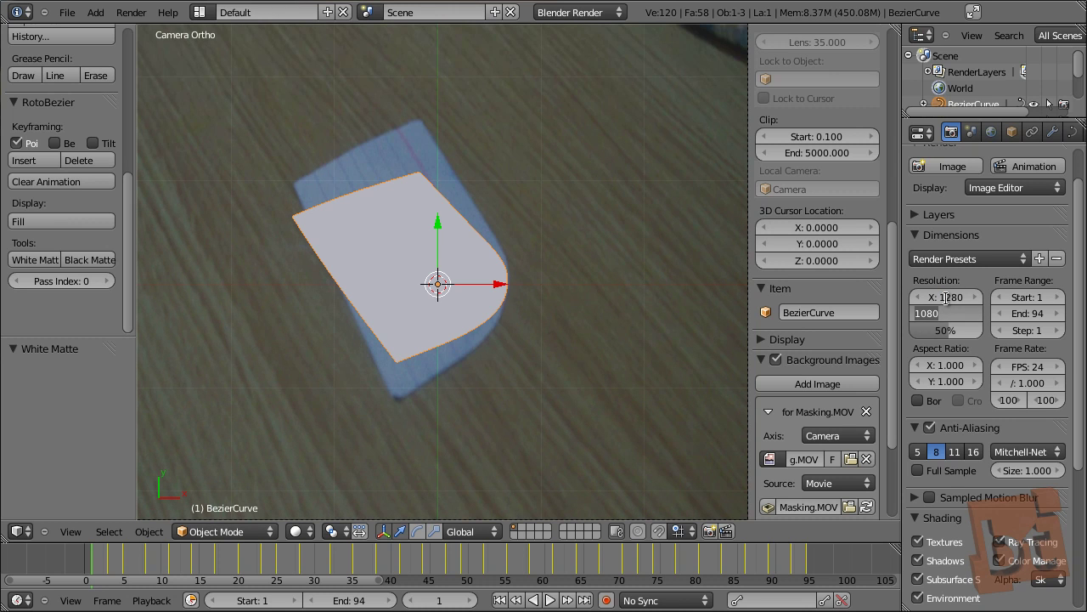
{"action": "type", "text": "720"}
{"action": "key", "text": "Return"}
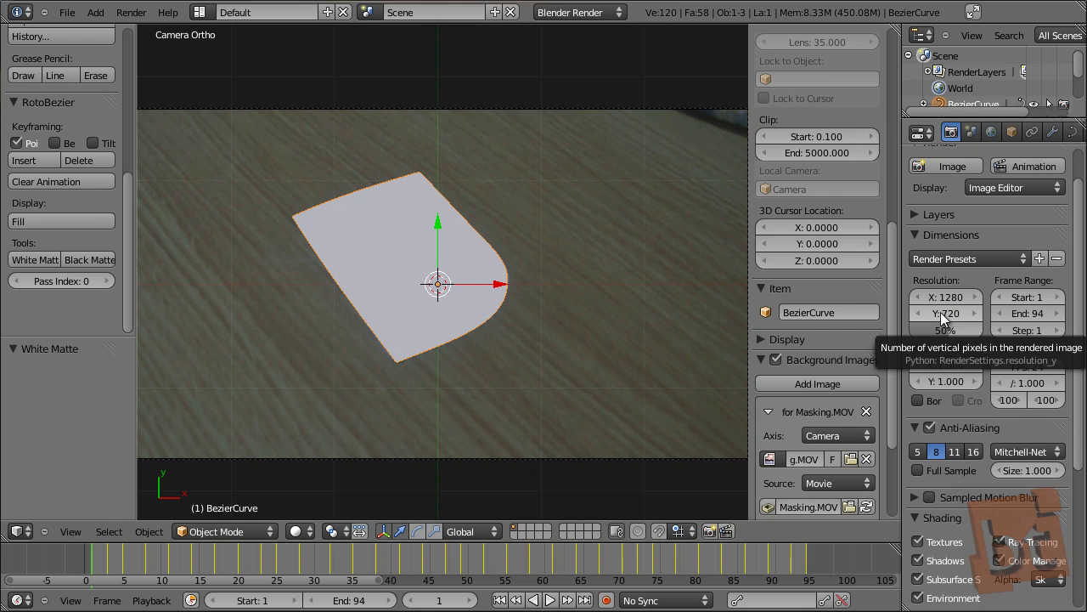
{"action": "left_click_drag", "start_coordinate": [950, 330], "coordinate": [985, 331]}
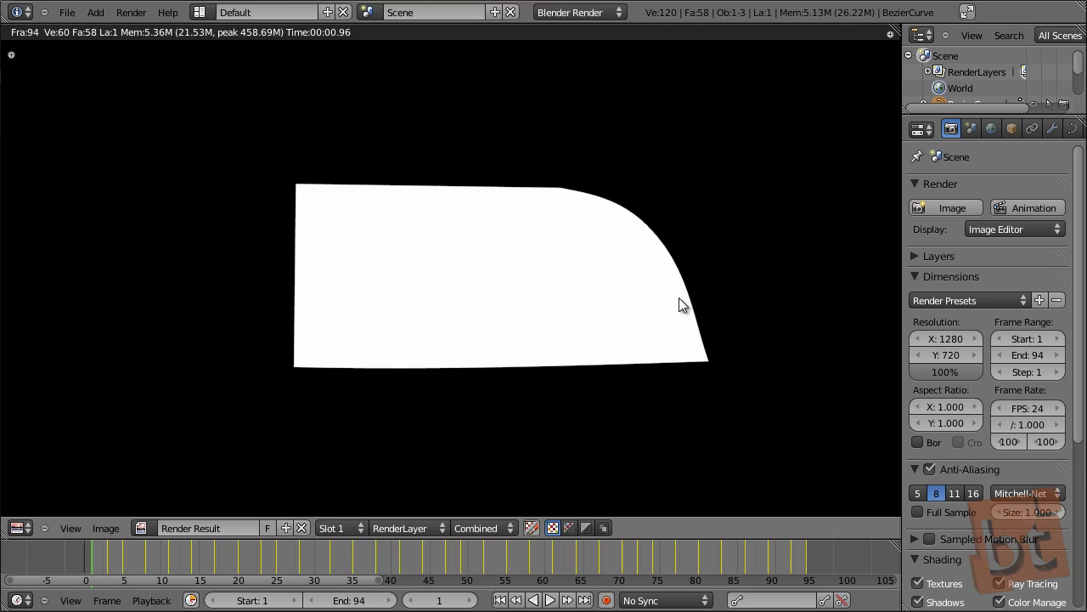
Inspect the rendered white mask on black in the image viewer
{"action": "mouse_move", "coordinate": [561, 238]}
{"action": "middle_mouse_down"}
{"action": "mouse_move", "coordinate": [573, 240]}
{"action": "mouse_move", "coordinate": [569, 258]}
{"action": "middle_mouse_up"}
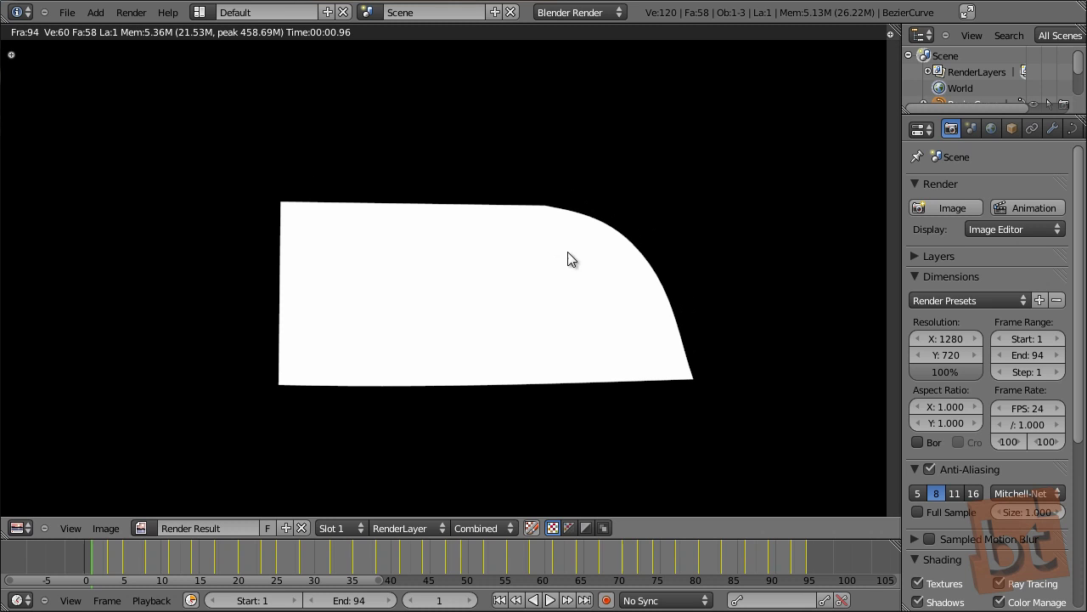
{"action": "middle_click_drag", "start_coordinate": [742, 223], "coordinate": [734, 243]}
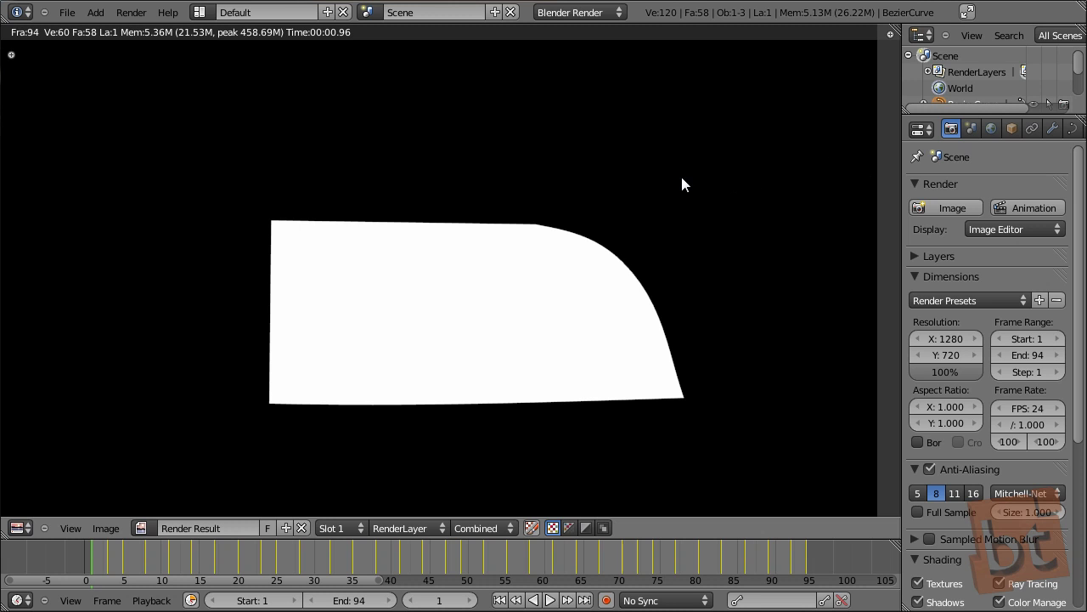
{"action": "key", "text": "n"}
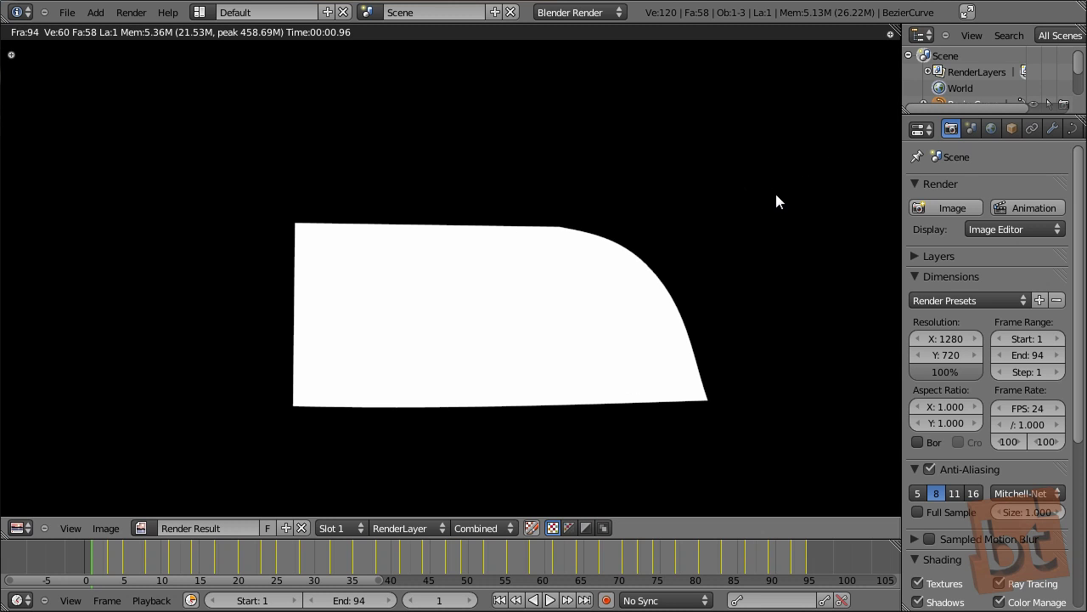
Confirm the World Horizon Color is black (0,0,0) and return to the 3D view
{"action": "left_click", "coordinate": [992, 129]}
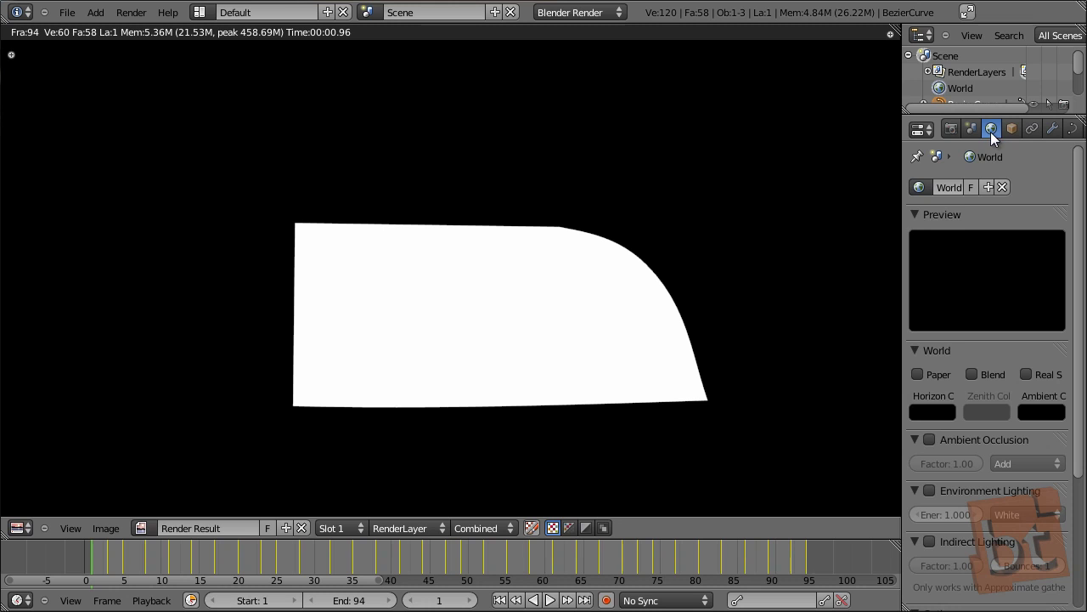
{"action": "left_click", "coordinate": [932, 412]}
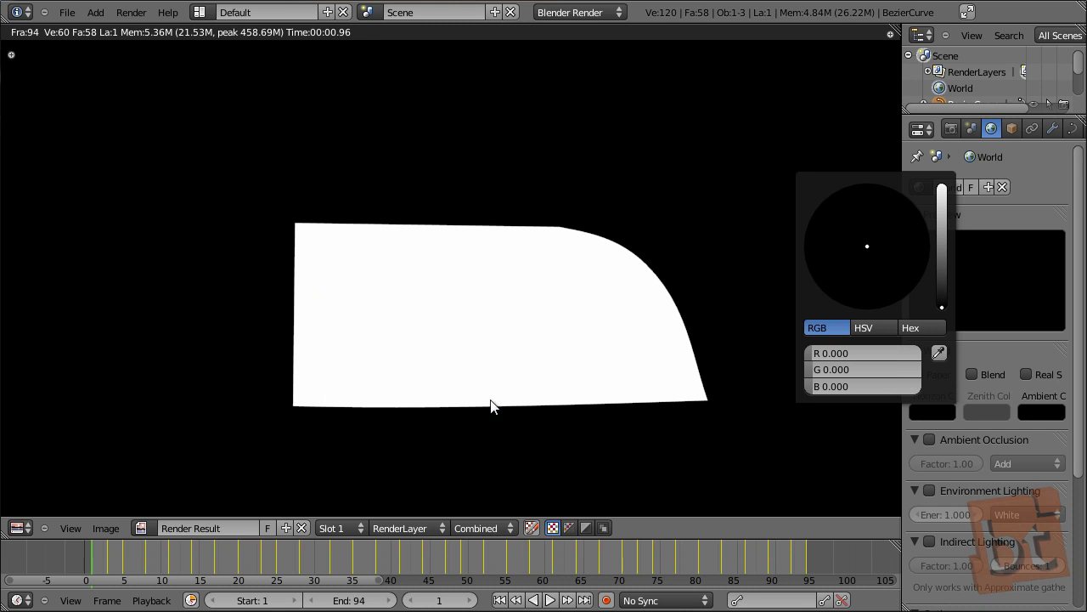
{"action": "left_click", "coordinate": [672, 348]}
{"action": "middle_click_drag", "start_coordinate": [729, 257], "coordinate": [718, 238]}
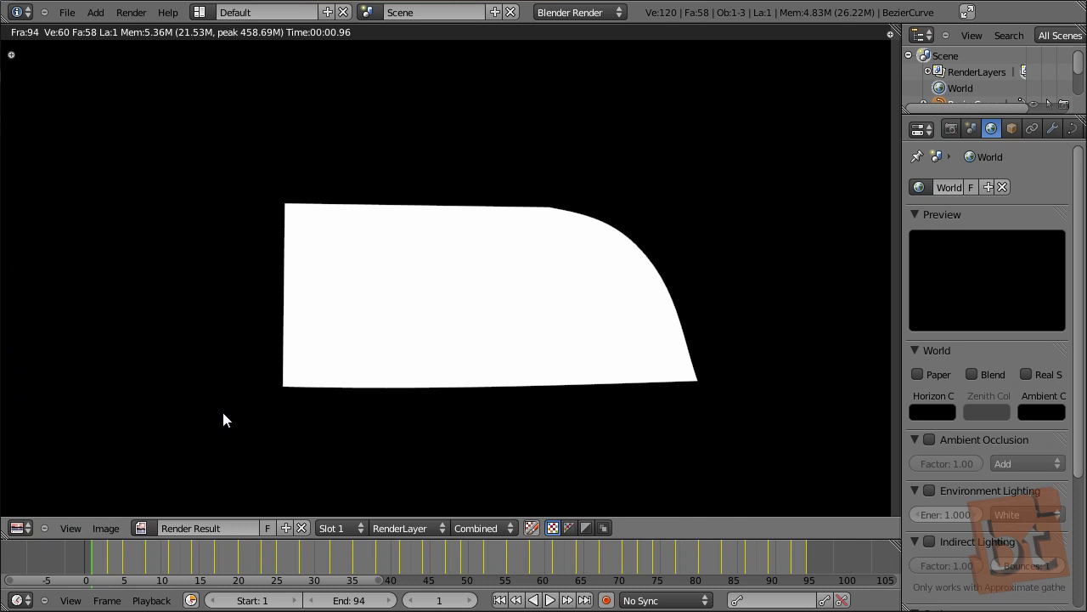
{"action": "key", "text": "Escape"}
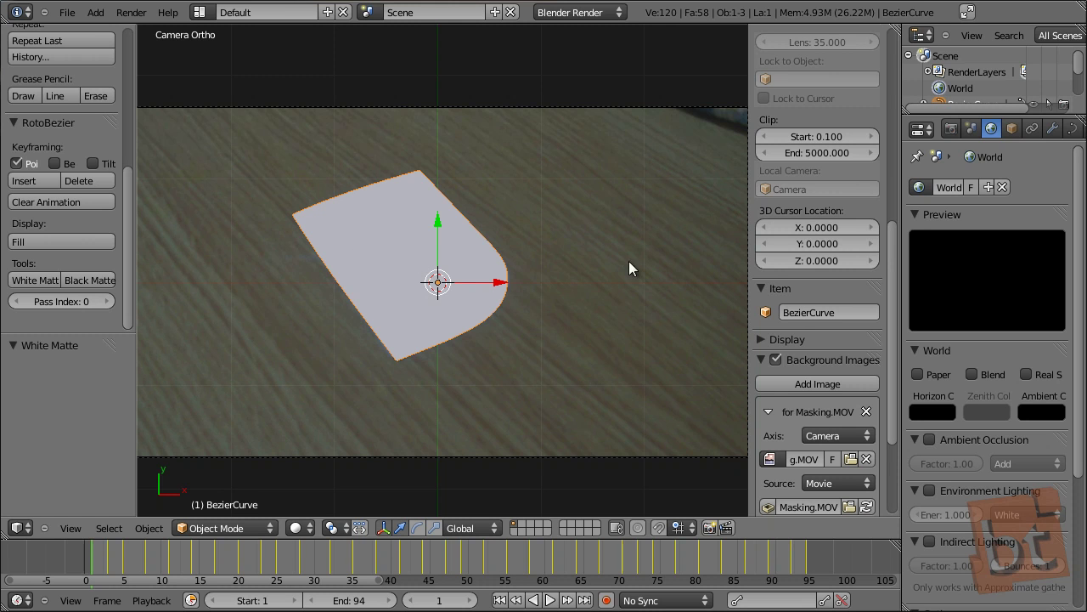
Test a Geometry Offset on the mask curve, reset it to 0, and split the 3D view in two
{"action": "left_click", "coordinate": [1072, 128]}
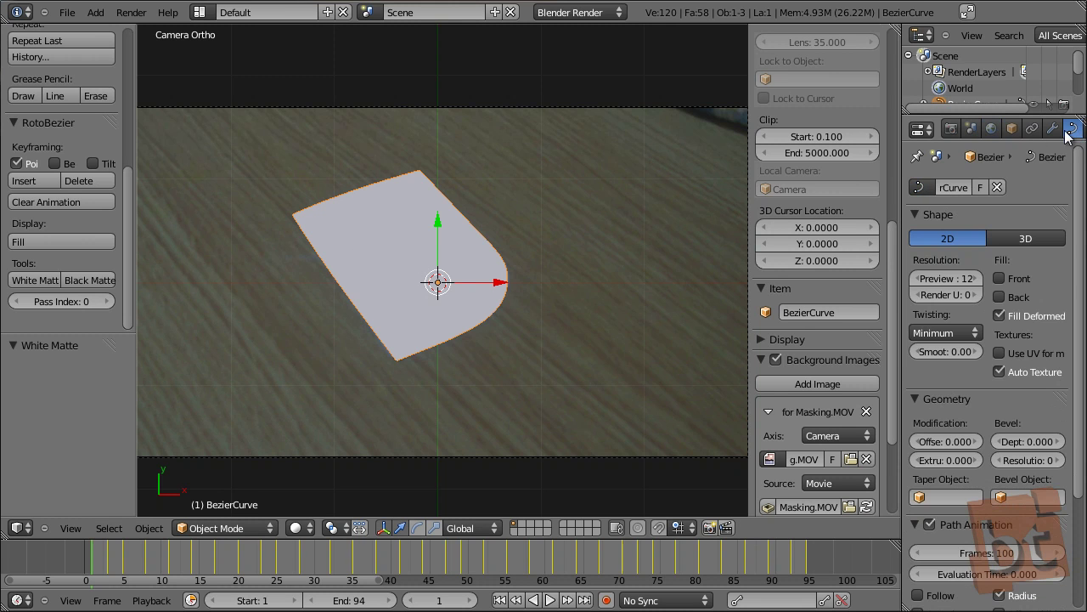
{"action": "left_click_drag", "start_coordinate": [900, 185], "coordinate": [849, 194]}
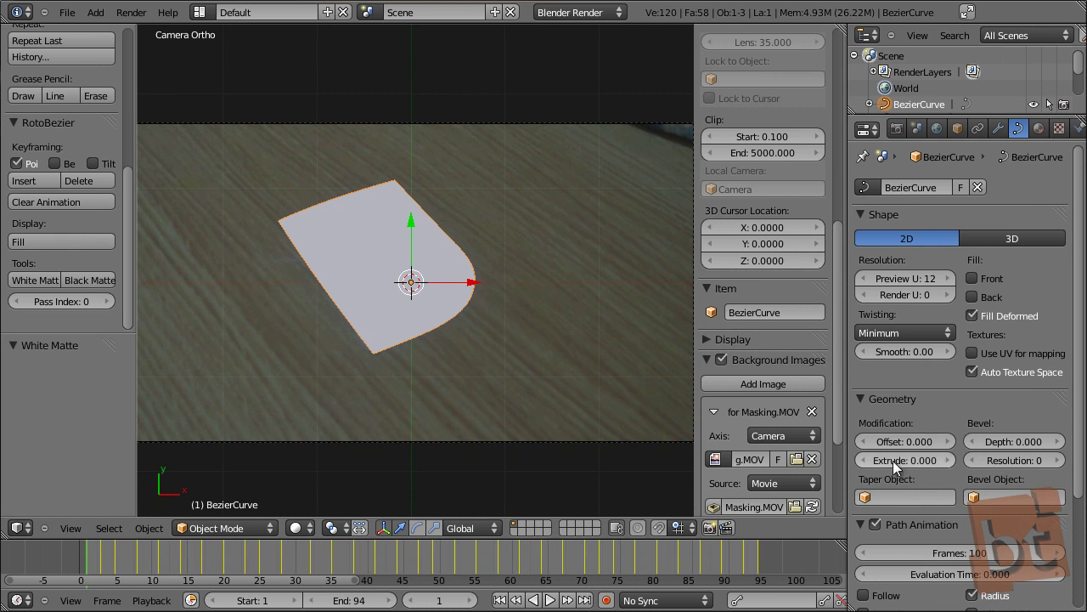
{"action": "mouse_move", "coordinate": [900, 438]}
{"action": "left_mouse_down"}
{"action": "mouse_move", "coordinate": [989, 438]}
{"action": "mouse_move", "coordinate": [664, 442]}
{"action": "mouse_move", "coordinate": [1022, 444]}
{"action": "mouse_move", "coordinate": [850, 445]}
{"action": "mouse_move", "coordinate": [961, 447]}
{"action": "mouse_move", "coordinate": [874, 449]}
{"action": "mouse_move", "coordinate": [888, 456]}
{"action": "left_mouse_up"}
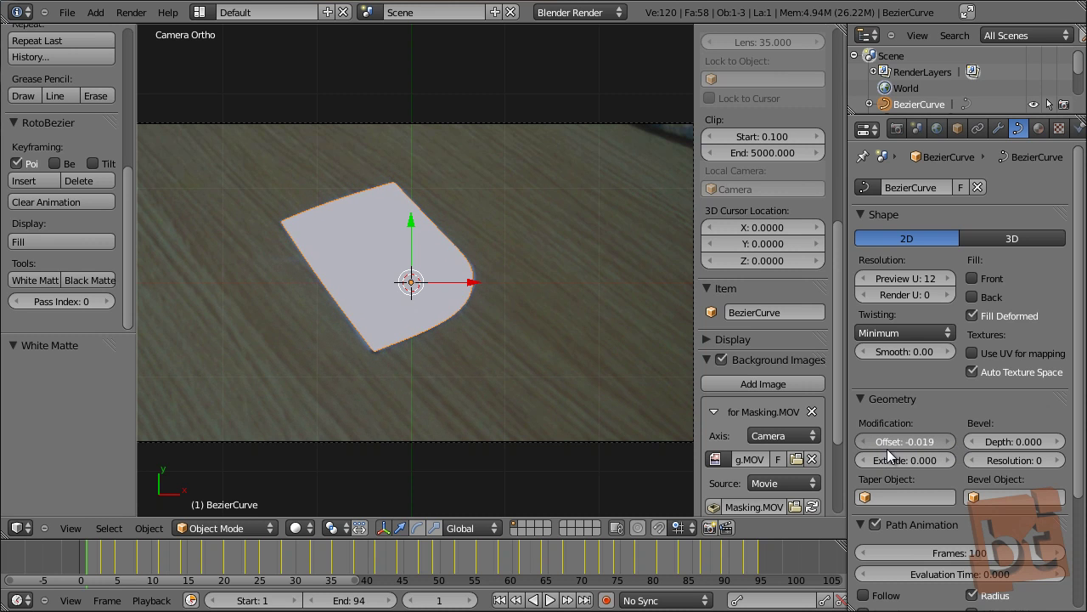
{"action": "left_click", "coordinate": [887, 447]}
{"action": "type", "text": "0"}
{"action": "key", "text": "Return"}
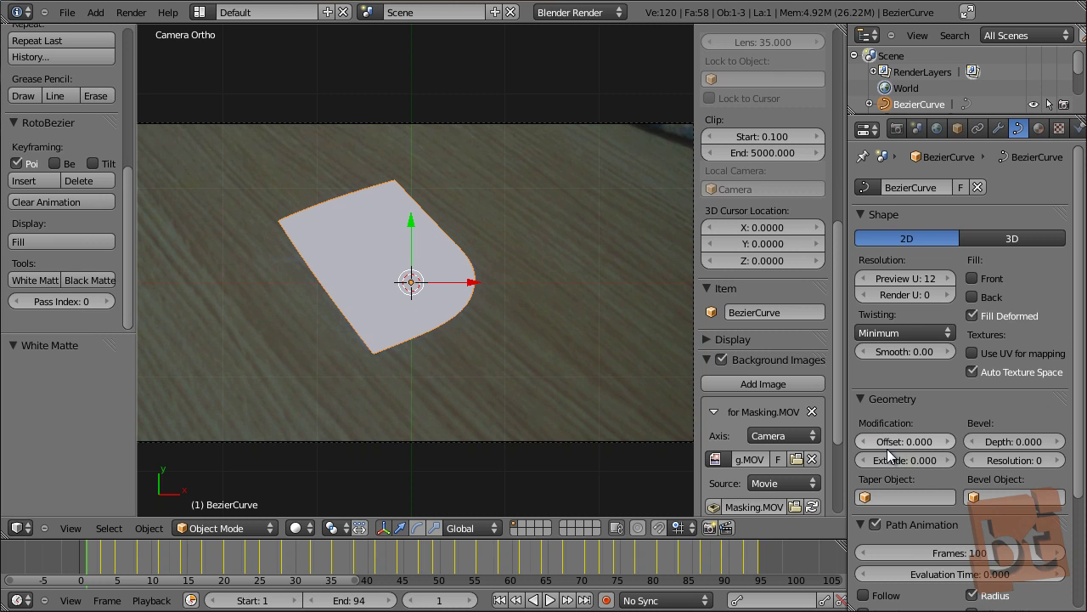
{"action": "left_click_drag", "start_coordinate": [5, 533], "coordinate": [456, 544]}
Show the mask curve's animation keyframes in a Graph Editor in the left area
{"action": "left_click", "coordinate": [17, 527]}
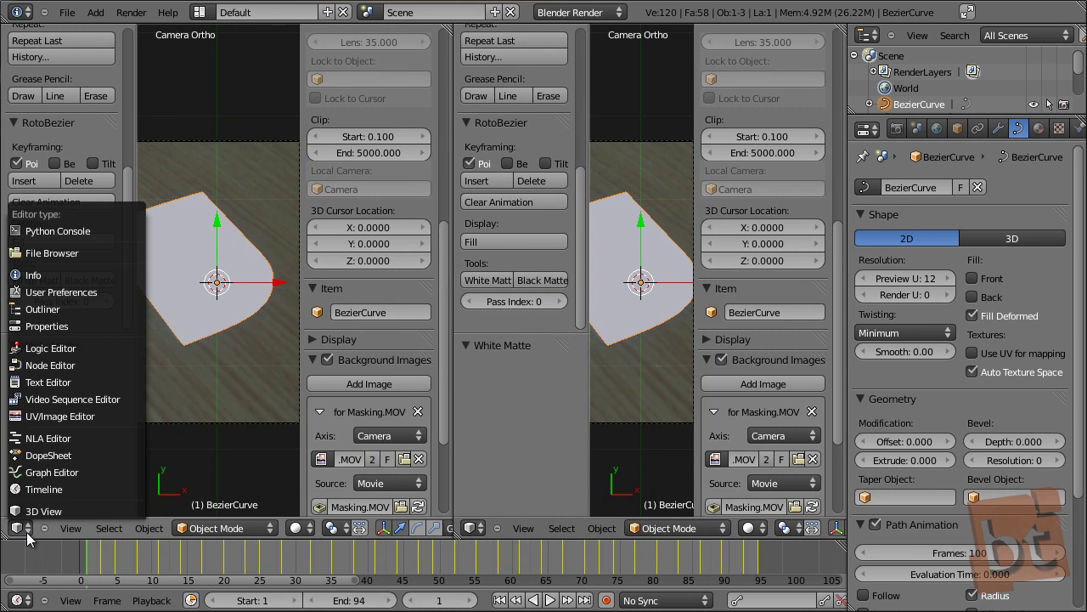
{"action": "left_click", "coordinate": [47, 473]}
{"action": "scroll", "coordinate": [294, 304], "scroll_direction": "up", "scroll_amount": 4}
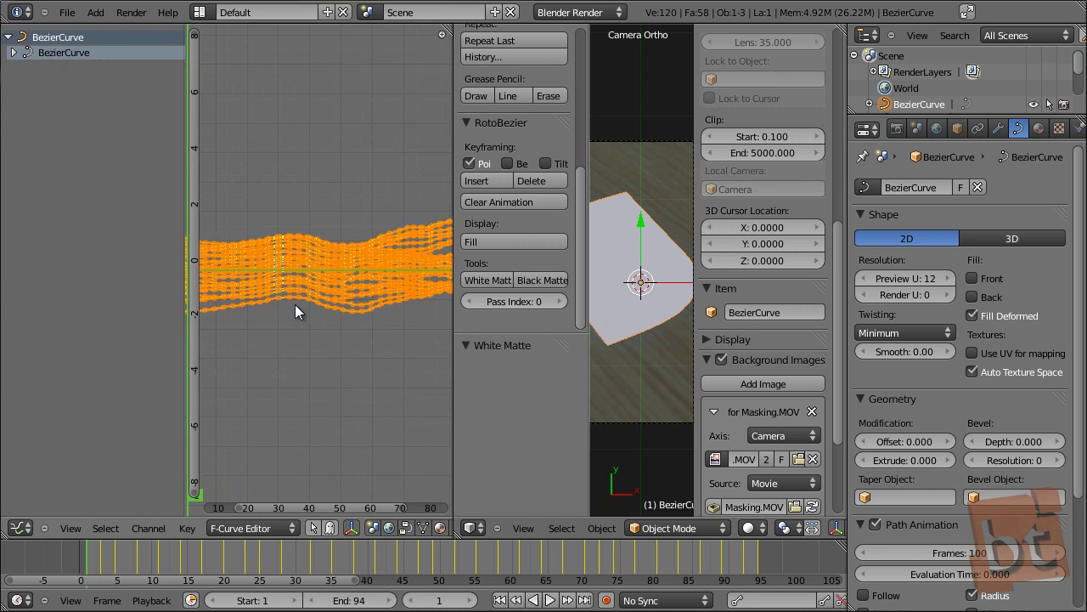
{"action": "key", "text": "a"}
{"action": "middle_click_drag", "start_coordinate": [293, 304], "coordinate": [303, 360]}
{"action": "key", "text": "a"}
{"action": "key", "text": "a"}
{"action": "key", "text": "a"}
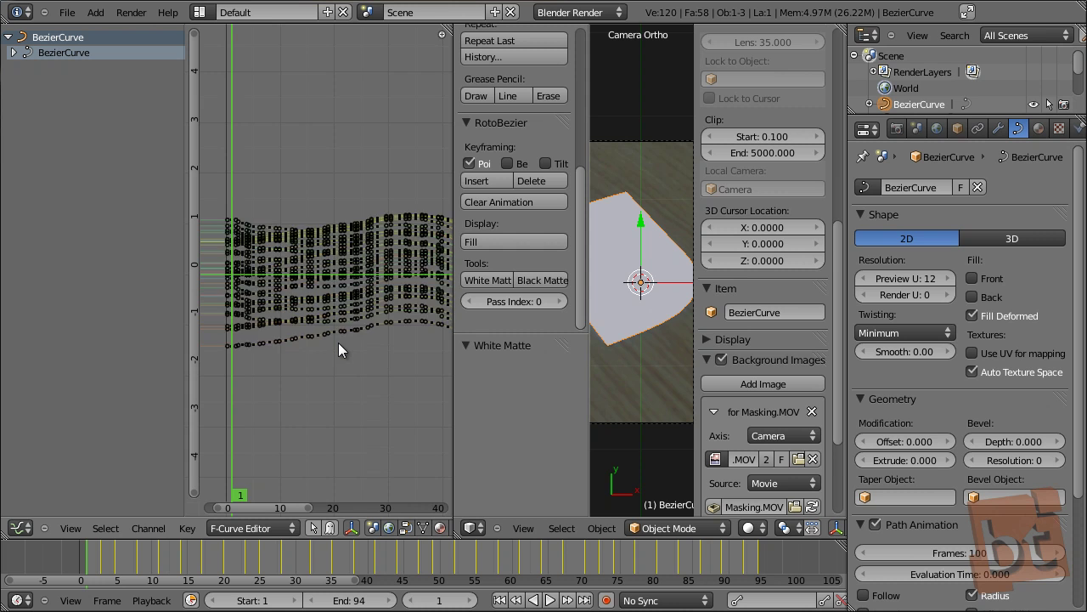
{"action": "scroll", "coordinate": [318, 351], "scroll_direction": "up", "scroll_amount": 5}
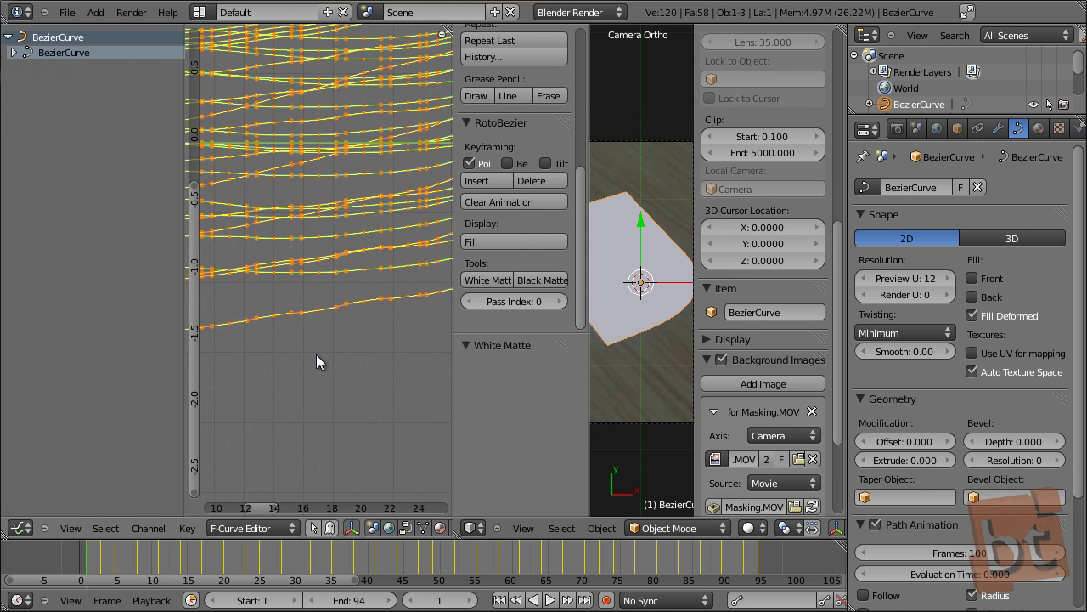
{"action": "key", "text": "a"}
{"action": "scroll", "coordinate": [363, 352], "scroll_direction": "down", "scroll_amount": 5}
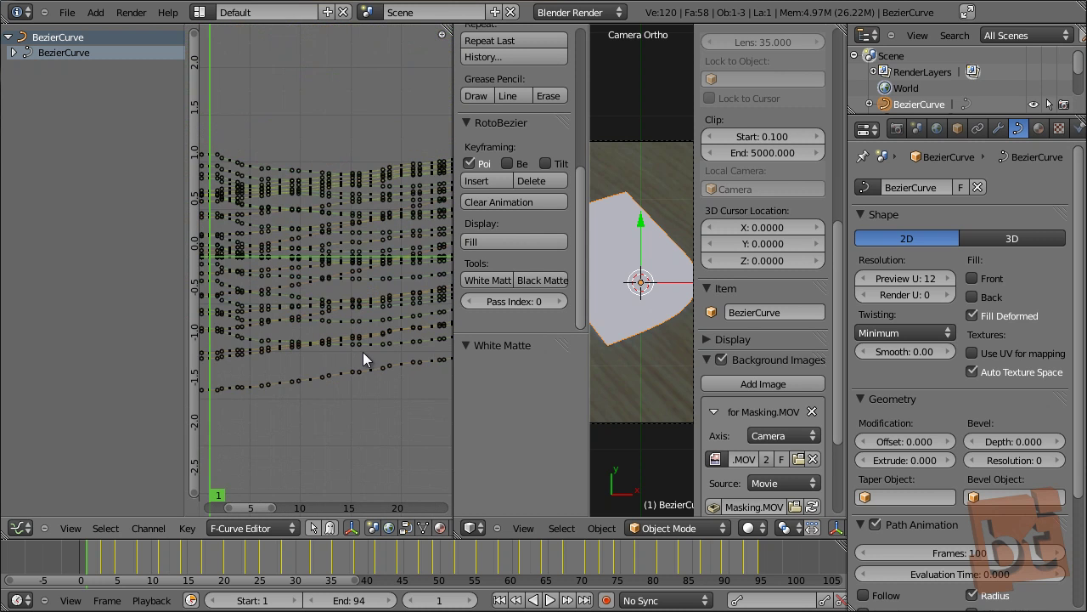
Expand then collapse the curve's animated channels and frame all curves in view
{"action": "left_click", "coordinate": [13, 52]}
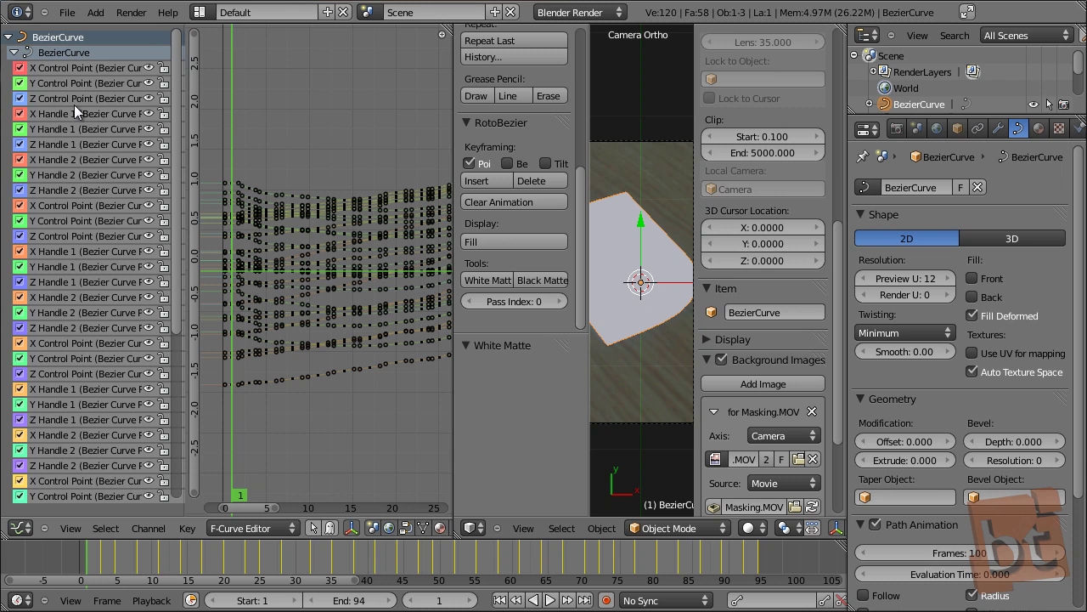
{"action": "scroll", "coordinate": [74, 105], "scroll_direction": "down", "scroll_amount": 3}
{"action": "scroll", "coordinate": [75, 104], "scroll_direction": "down", "scroll_amount": 2}
{"action": "left_click_drag", "start_coordinate": [175, 157], "coordinate": [179, 85]}
{"action": "left_click", "coordinate": [15, 53]}
{"action": "left_click", "coordinate": [8, 37]}
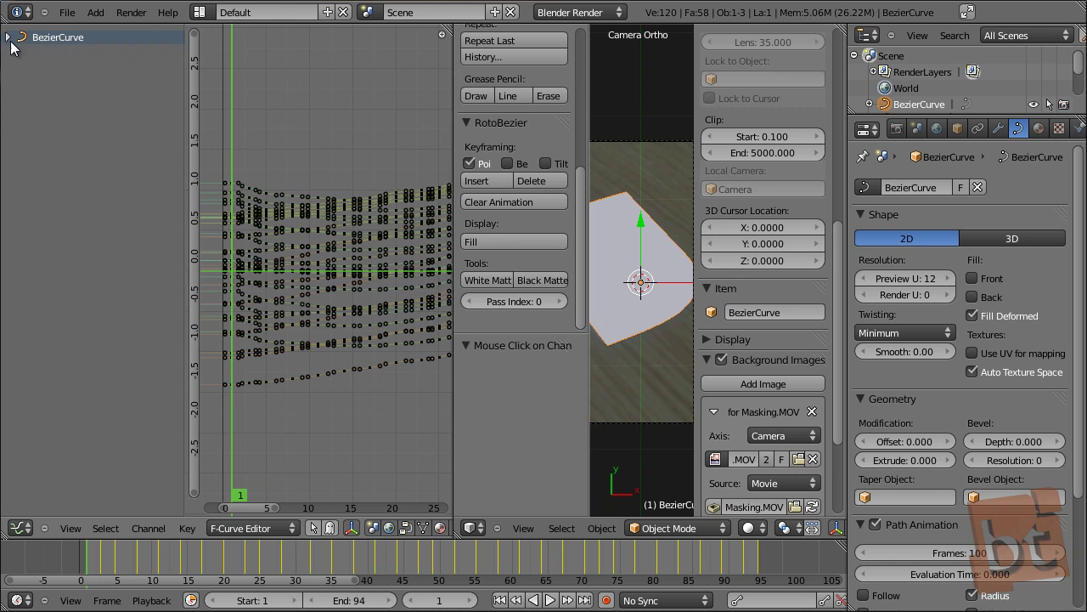
{"action": "key", "text": "Home"}
{"action": "scroll", "coordinate": [315, 288], "scroll_direction": "down", "scroll_amount": 2}
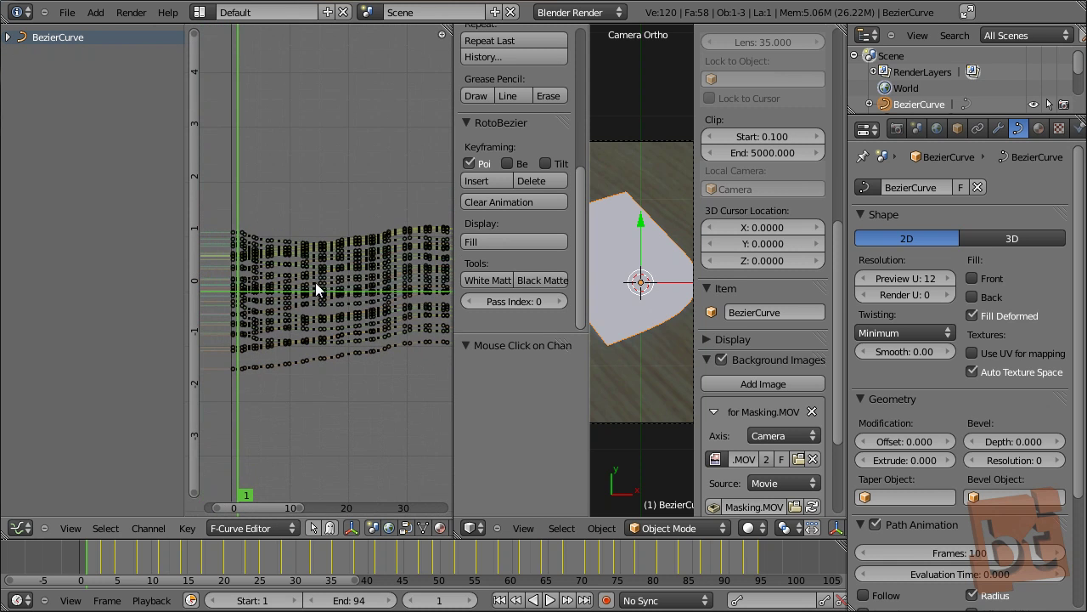
{"action": "middle_click_drag", "start_coordinate": [371, 269], "coordinate": [325, 257]}
Set every keyframe to Bezier interpolation and merge the graph area into the 3D view
{"action": "key", "text": "a"}
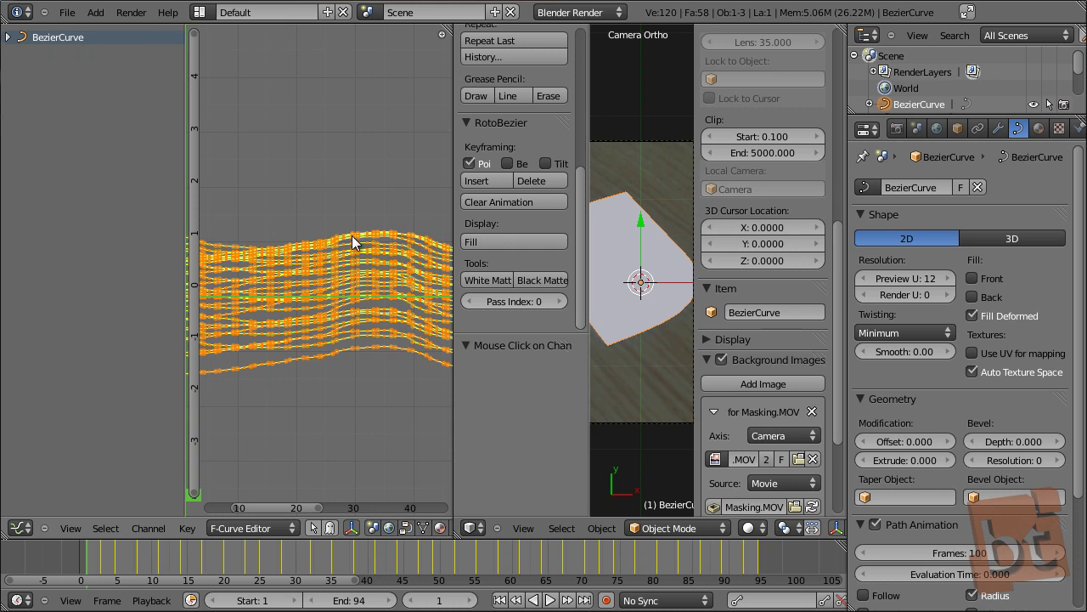
{"action": "middle_click_drag", "start_coordinate": [374, 260], "coordinate": [349, 271]}
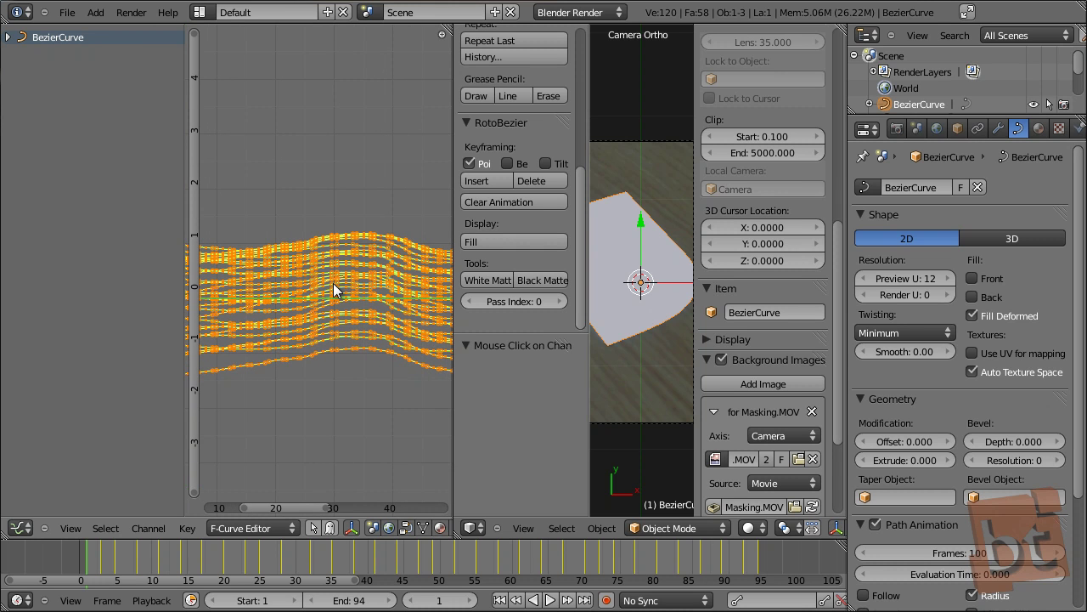
{"action": "key", "text": "t"}
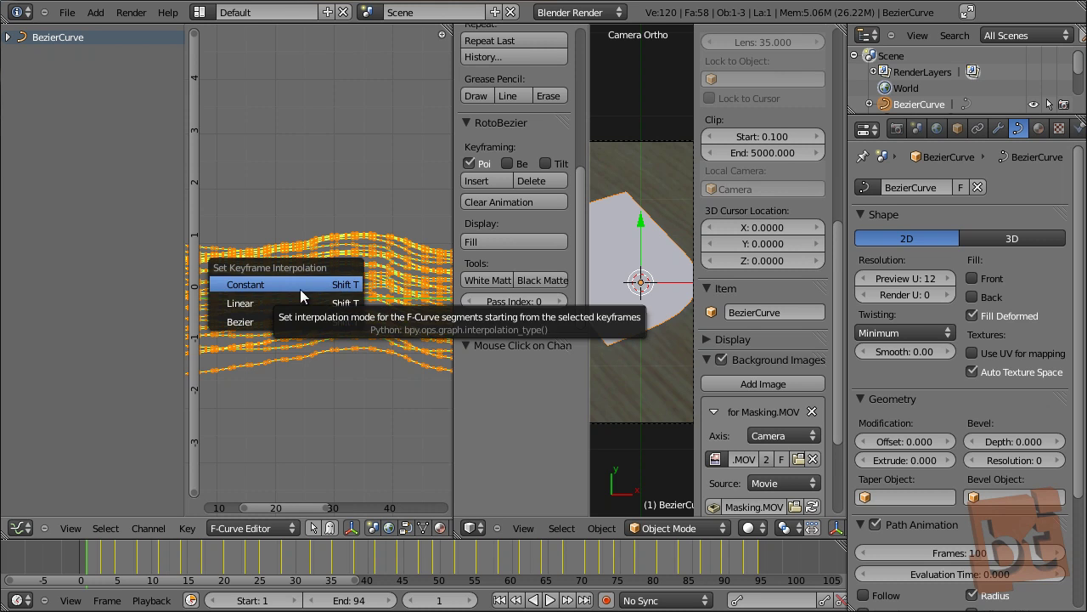
{"action": "left_click", "coordinate": [268, 321]}
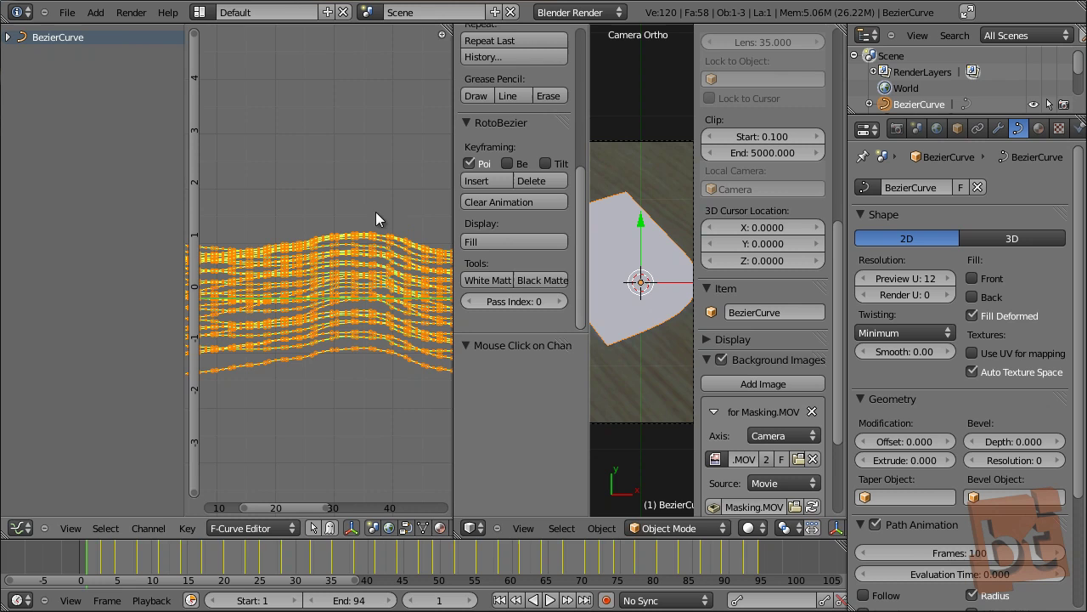
{"action": "left_click_drag", "start_coordinate": [455, 538], "coordinate": [170, 357]}
{"action": "left_click", "coordinate": [17, 527]}
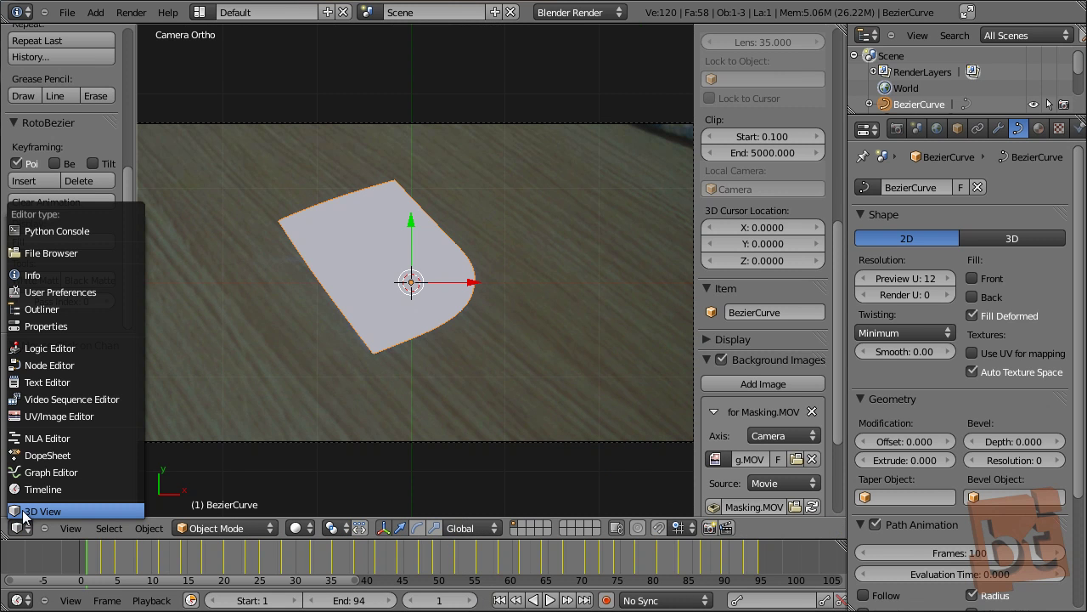
Make the left area a Node Editor, delete the material's Material node, then show the compositing tree
{"action": "left_click", "coordinate": [64, 367]}
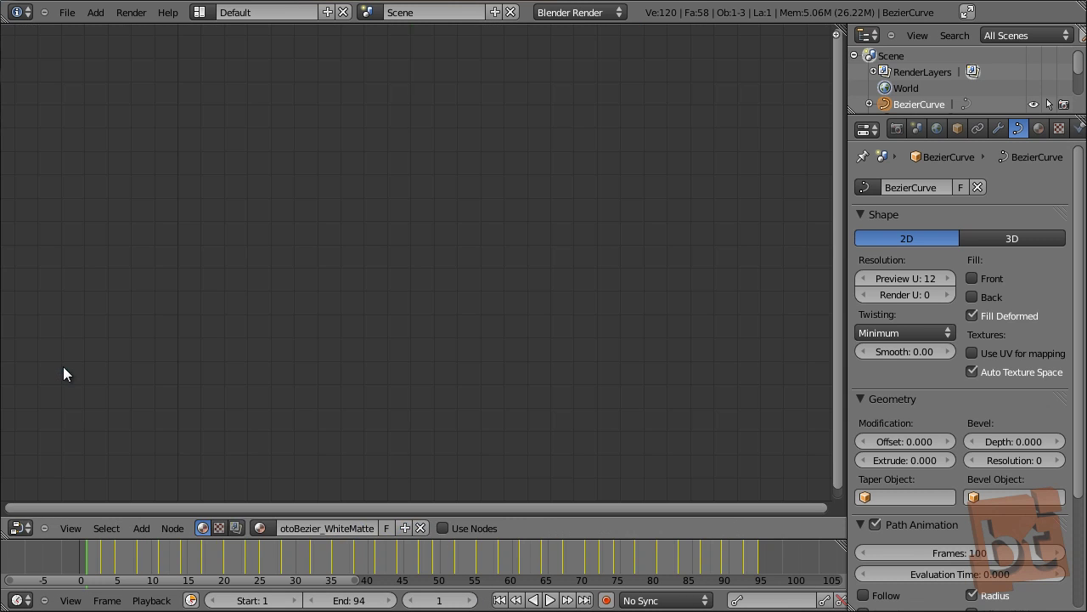
{"action": "left_click", "coordinate": [448, 527]}
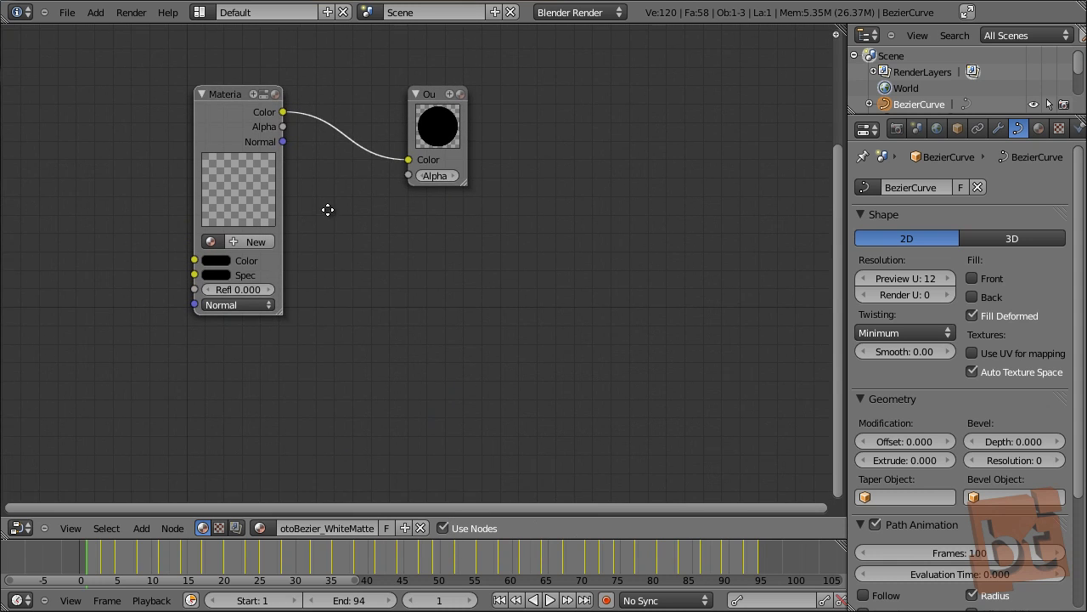
{"action": "middle_click_drag", "start_coordinate": [328, 210], "coordinate": [330, 216]}
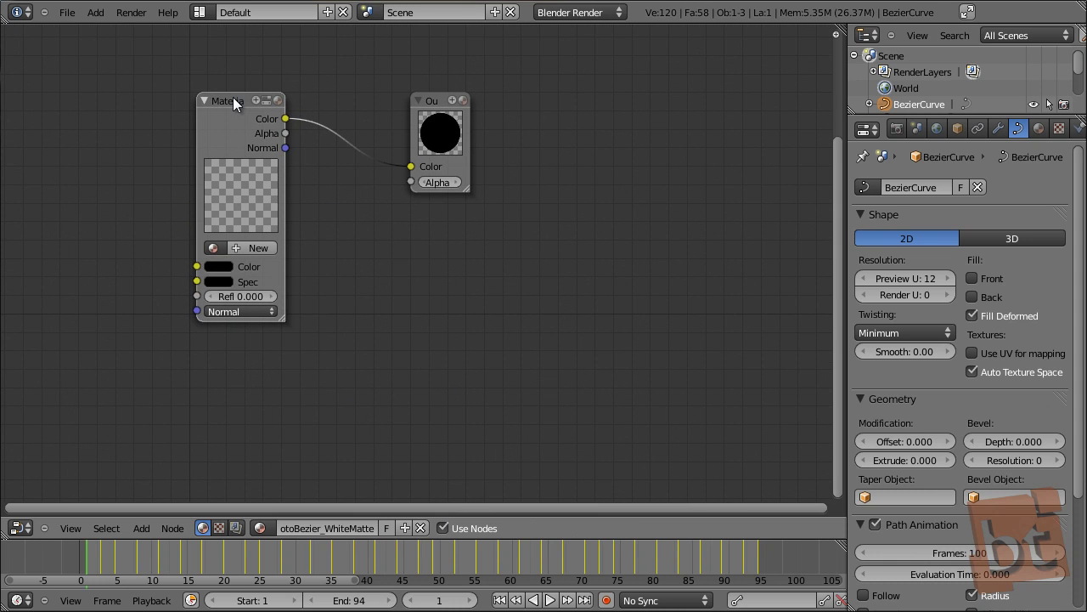
{"action": "key", "text": "x"}
{"action": "key", "text": "Home"}
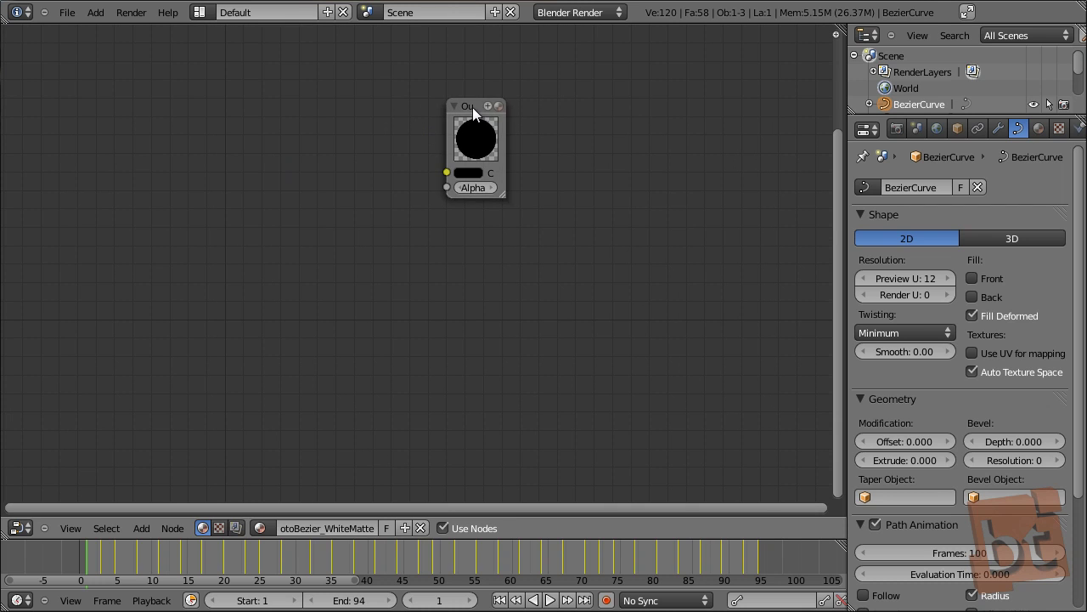
{"action": "left_click_drag", "start_coordinate": [473, 107], "coordinate": [652, 130]}
{"action": "key", "text": "shift+a"}
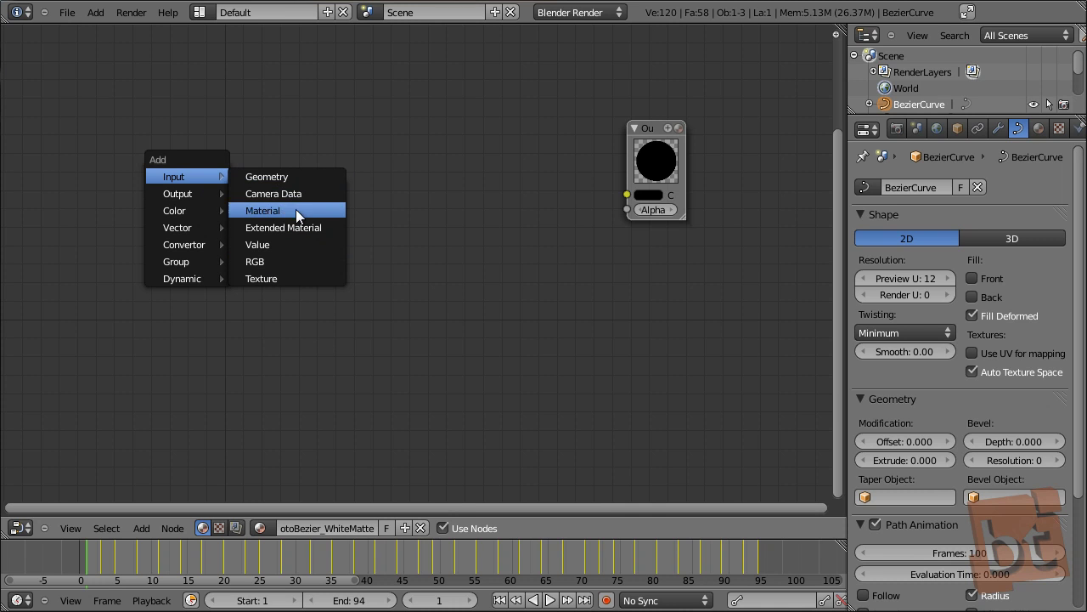
{"action": "left_click", "coordinate": [236, 528]}
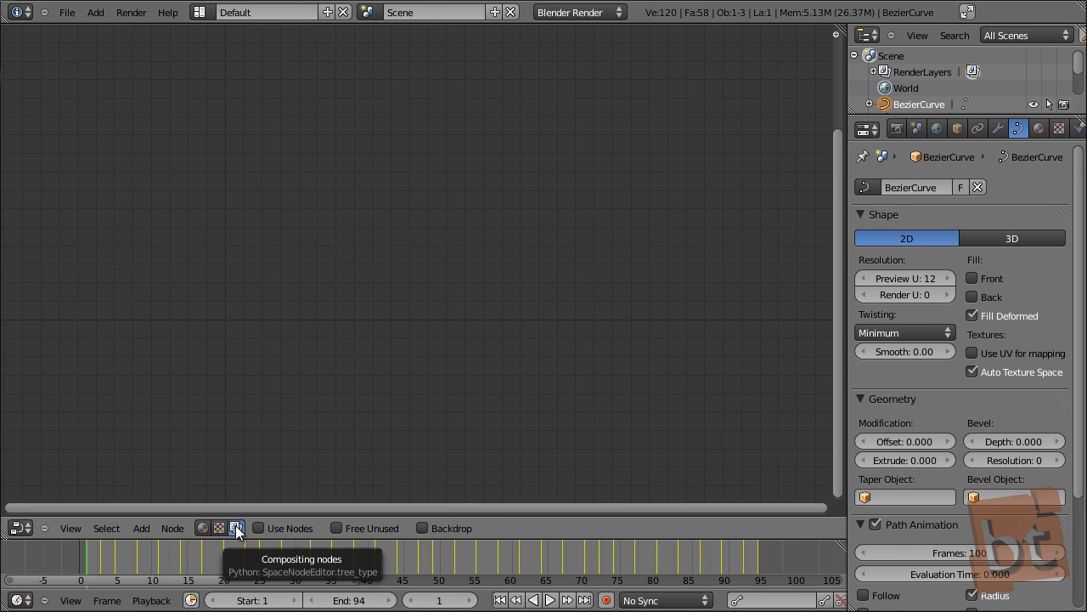
Enable compositing nodes, replace Render Layers with an Image node, and duplicate it below
{"action": "left_click", "coordinate": [256, 524]}
{"action": "key", "text": "Home"}
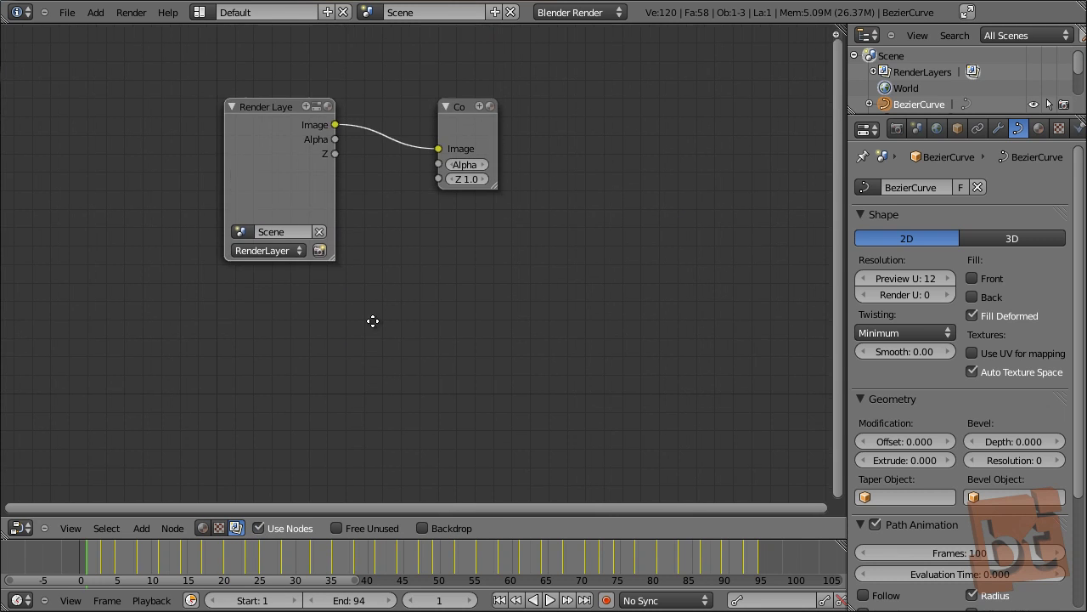
{"action": "left_click", "coordinate": [272, 130]}
{"action": "key", "text": "x"}
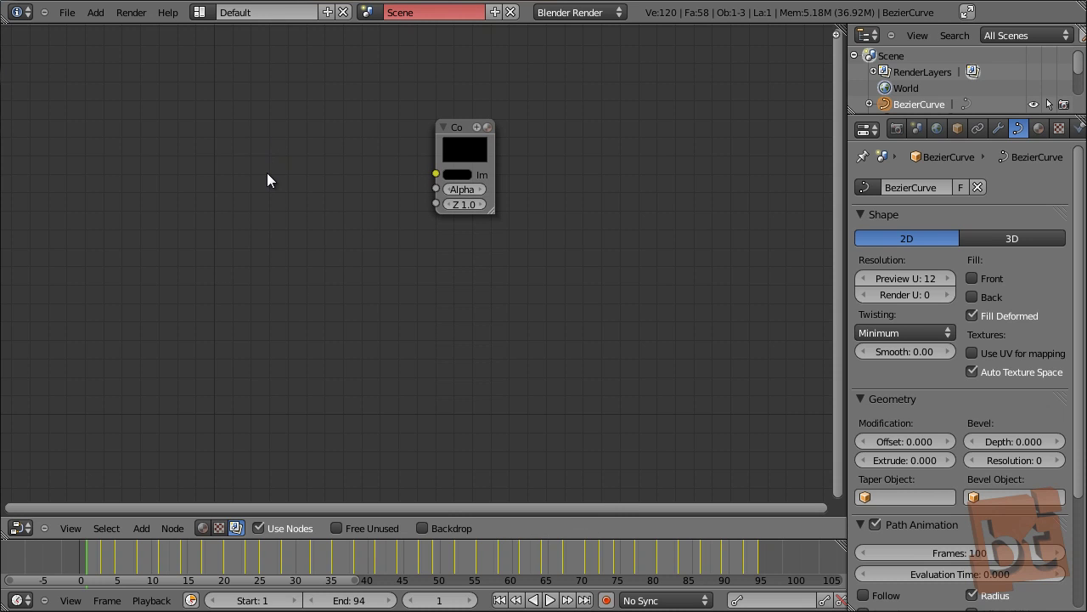
{"action": "key", "text": "shift+a"}
{"action": "mouse_move", "coordinate": [286, 173]}
{"action": "left_click", "coordinate": [316, 191]}
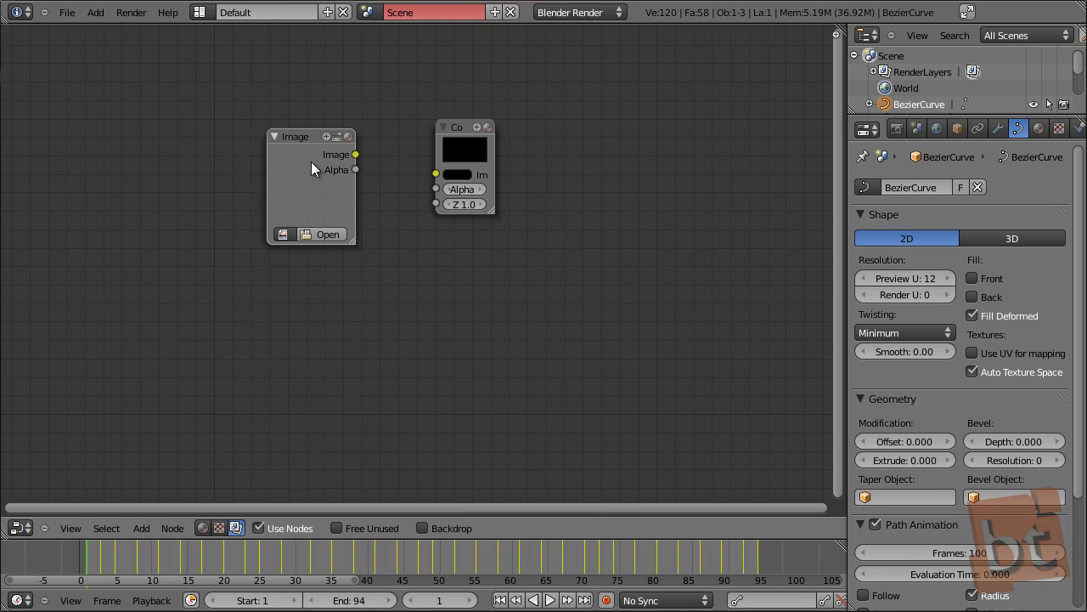
{"action": "left_click", "coordinate": [280, 124]}
{"action": "key", "text": "shift+d"}
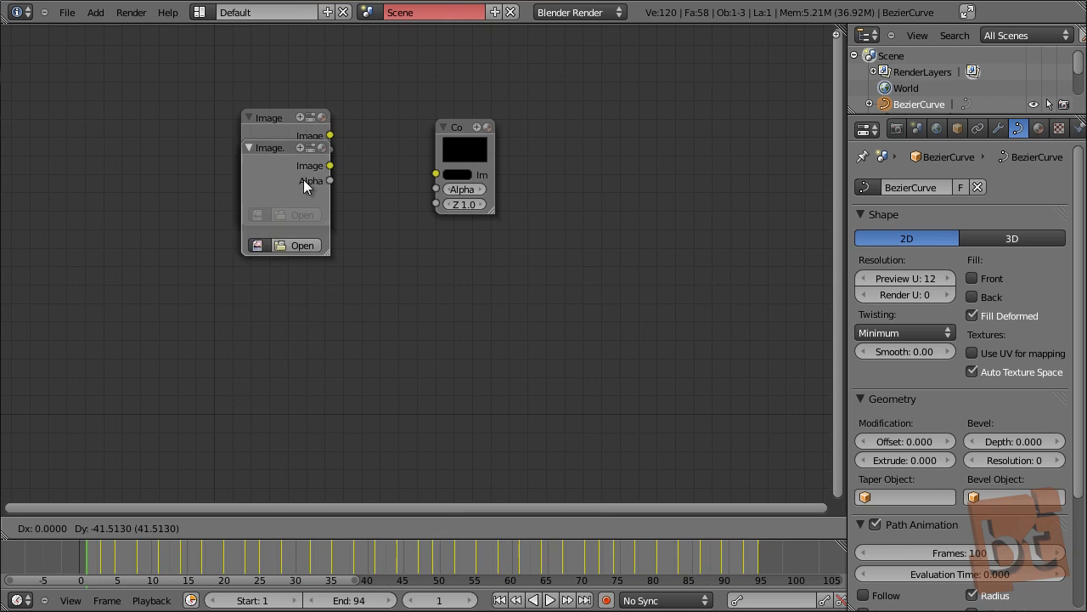
{"action": "left_click", "coordinate": [305, 291]}
Load Video for Masking.MOV into the top Image node and spread the two nodes apart
{"action": "left_click", "coordinate": [304, 214]}
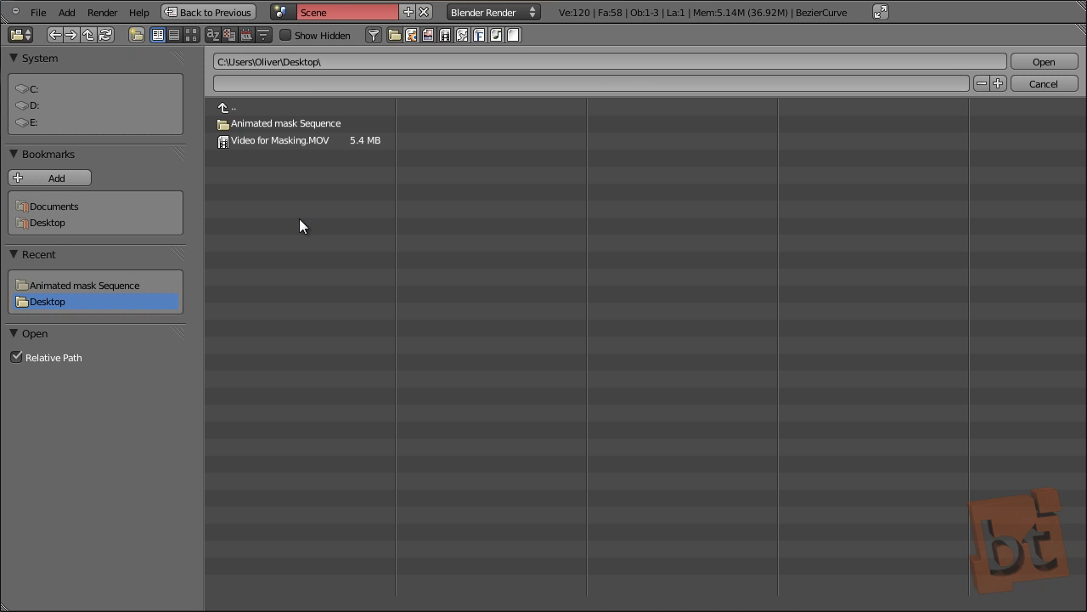
{"action": "left_click", "coordinate": [279, 142]}
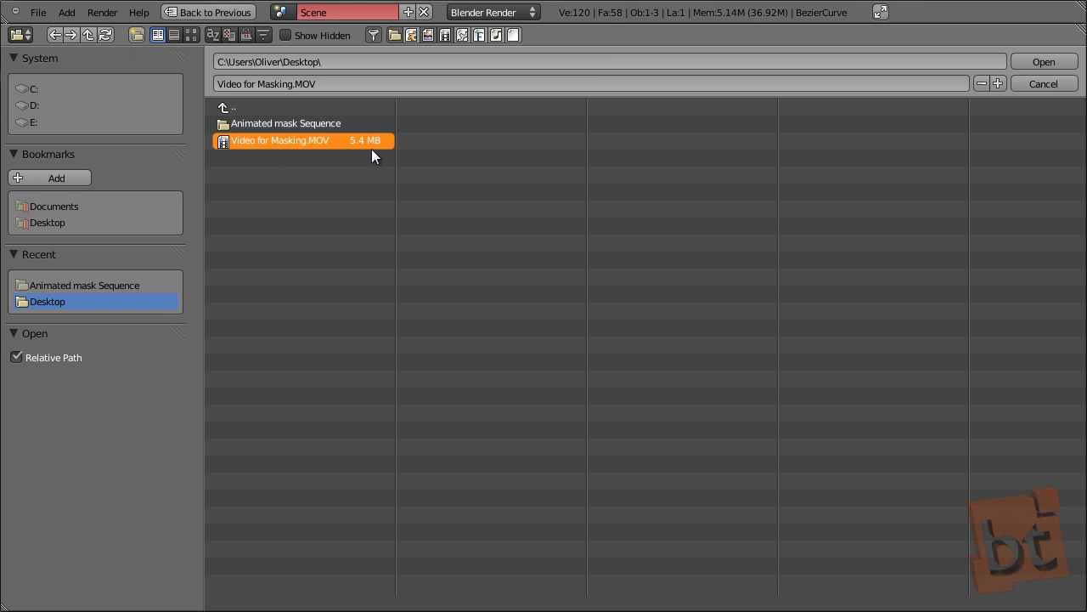
{"action": "left_click", "coordinate": [1034, 60]}
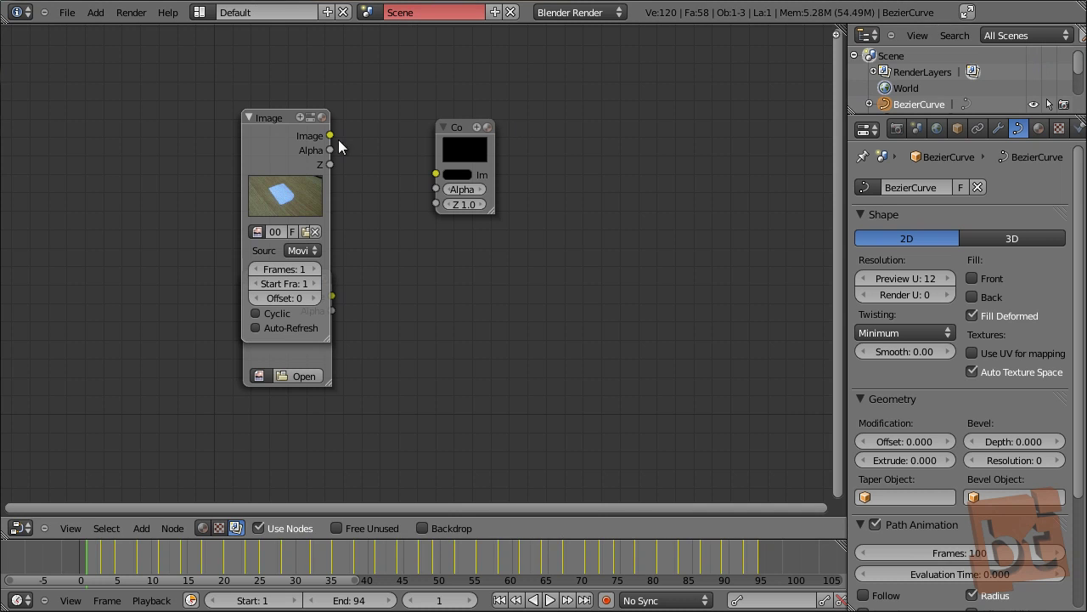
{"action": "left_click_drag", "start_coordinate": [276, 116], "coordinate": [133, 52]}
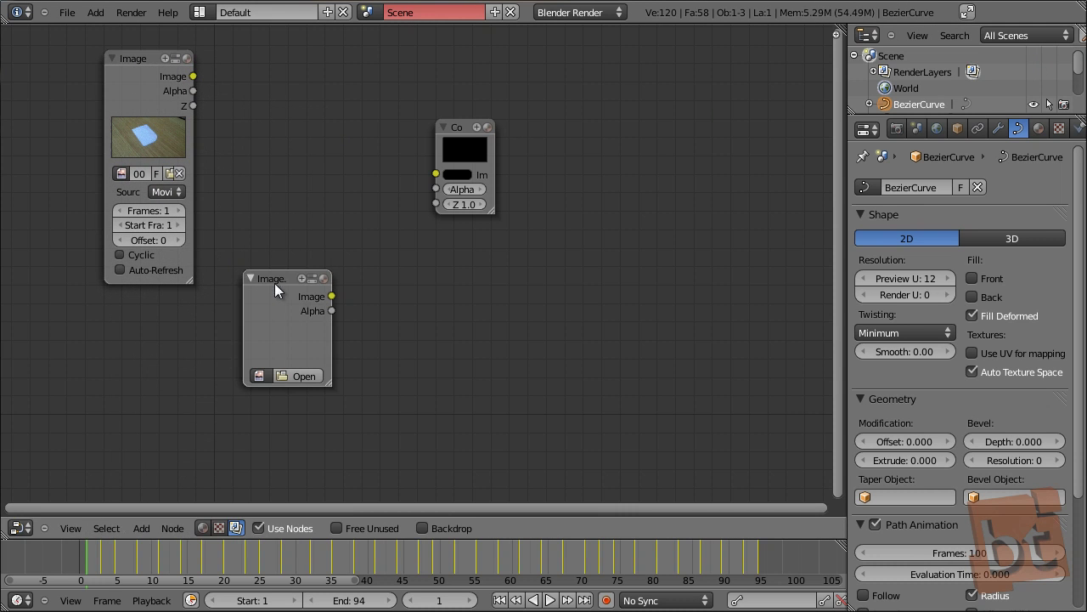
{"action": "left_click_drag", "start_coordinate": [274, 283], "coordinate": [108, 395]}
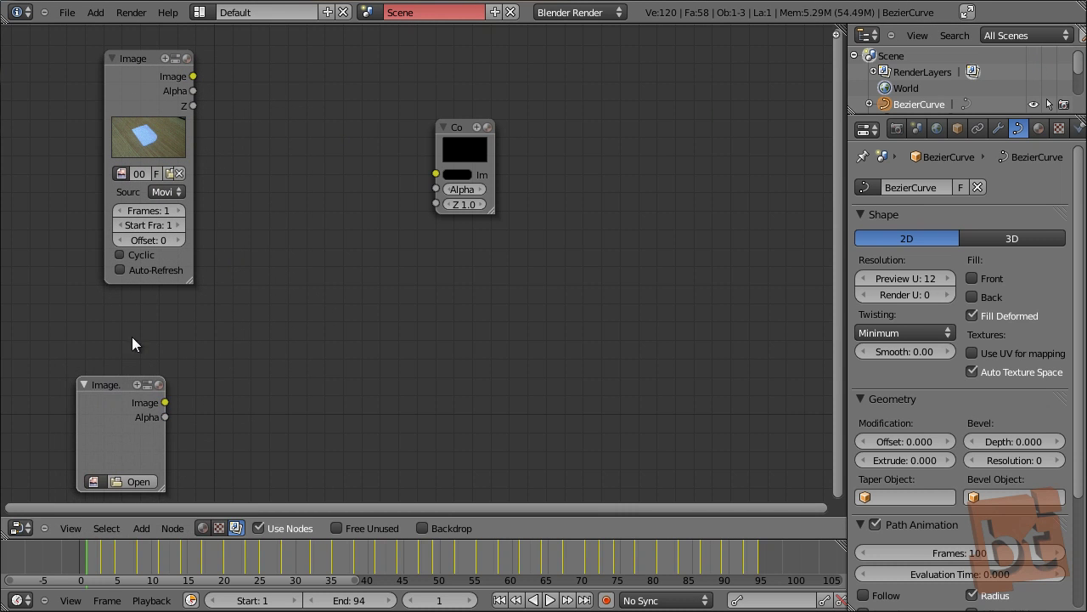
Load the Mask0001.jpg mask sequence into the lower Image node
{"action": "left_click", "coordinate": [123, 483]}
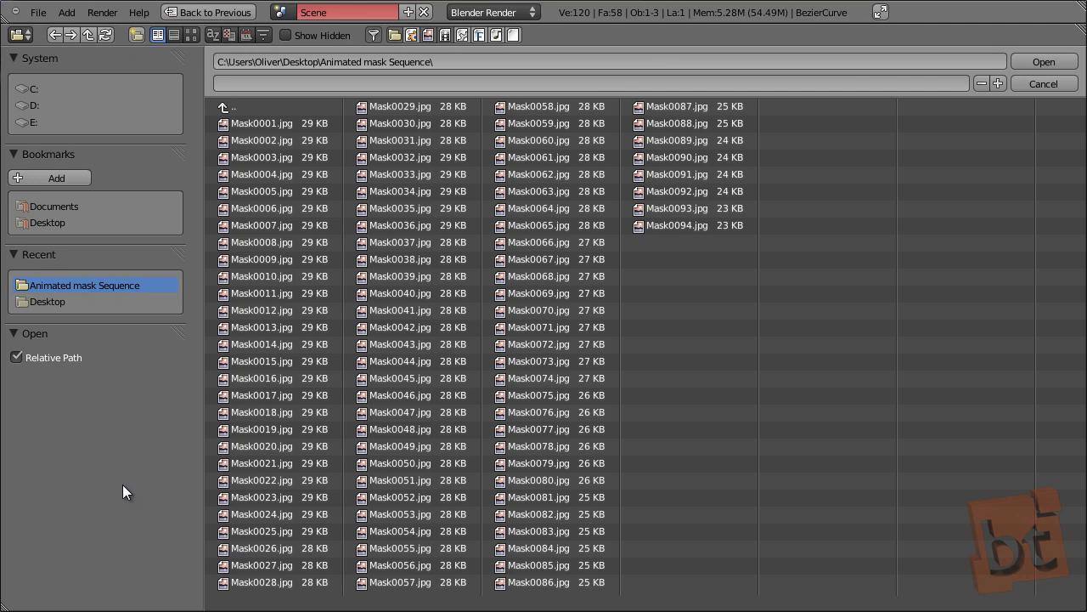
{"action": "left_click", "coordinate": [246, 123]}
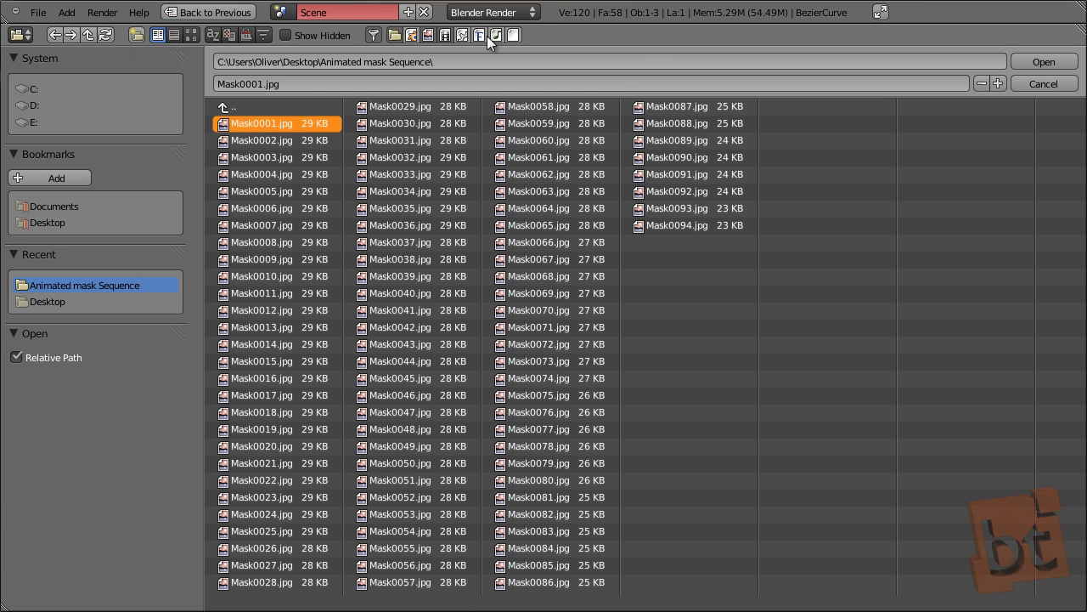
{"action": "left_click", "coordinate": [1041, 62]}
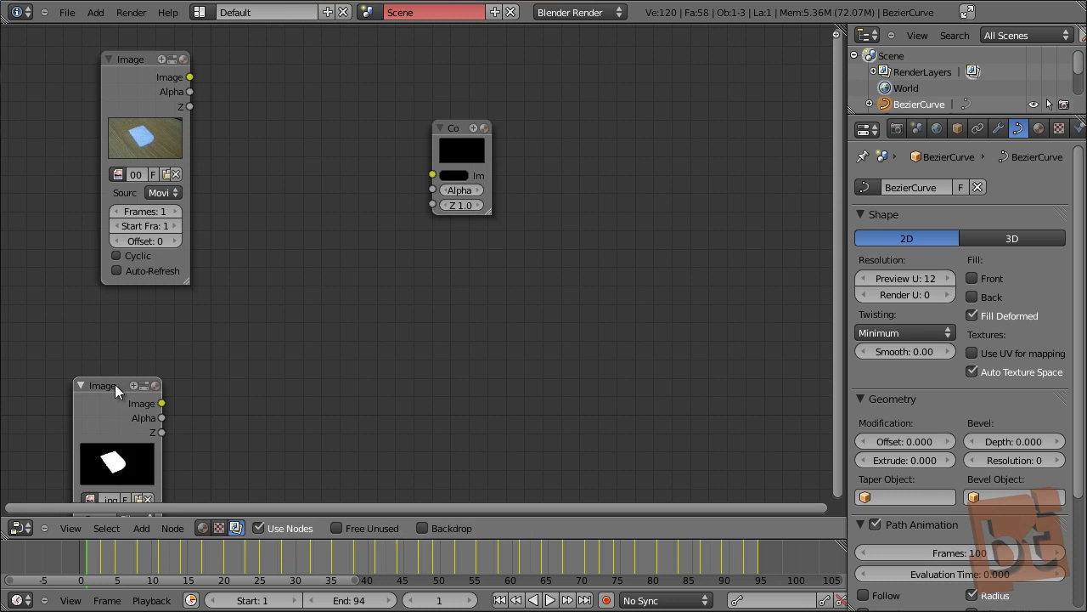
{"action": "left_click_drag", "start_coordinate": [114, 389], "coordinate": [146, 329]}
Set the mask node's source to Sequence with 94 frames and enable auto-refresh on the footage node
{"action": "middle_click_drag", "start_coordinate": [169, 444], "coordinate": [196, 367]}
{"action": "left_click", "coordinate": [193, 388]}
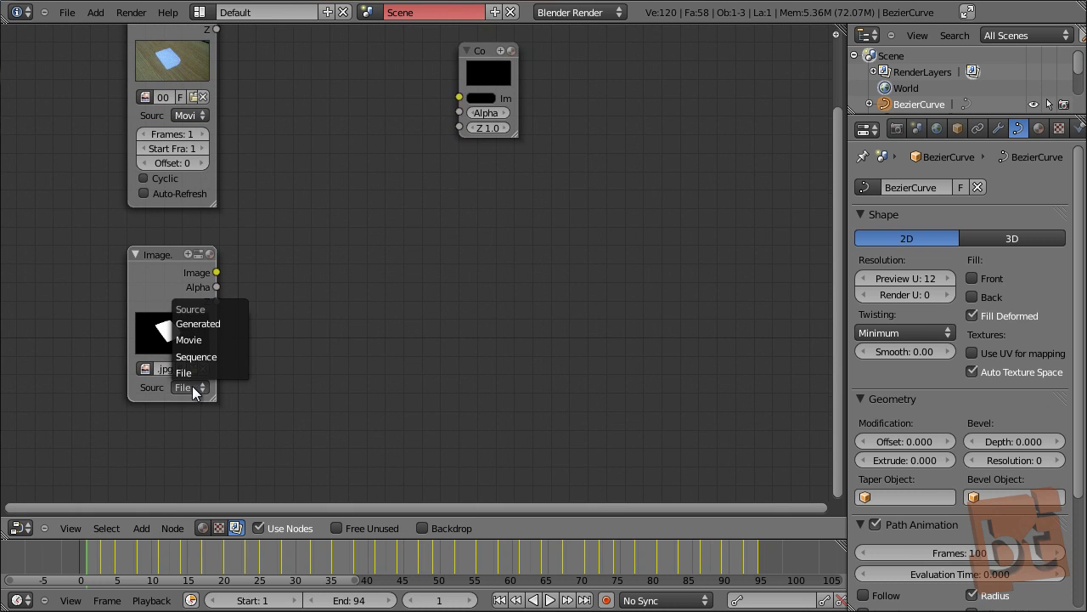
{"action": "left_click", "coordinate": [195, 357]}
{"action": "middle_click_drag", "start_coordinate": [258, 378], "coordinate": [295, 339]}
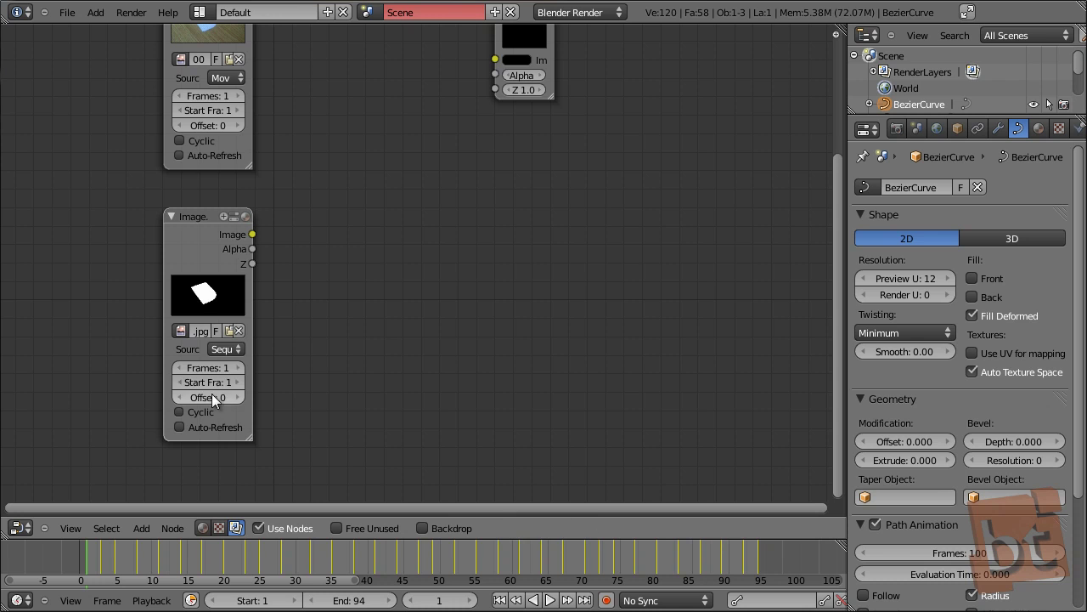
{"action": "left_click", "coordinate": [212, 367]}
{"action": "left_click", "coordinate": [216, 158]}
{"action": "middle_click_drag", "start_coordinate": [306, 221], "coordinate": [299, 235]}
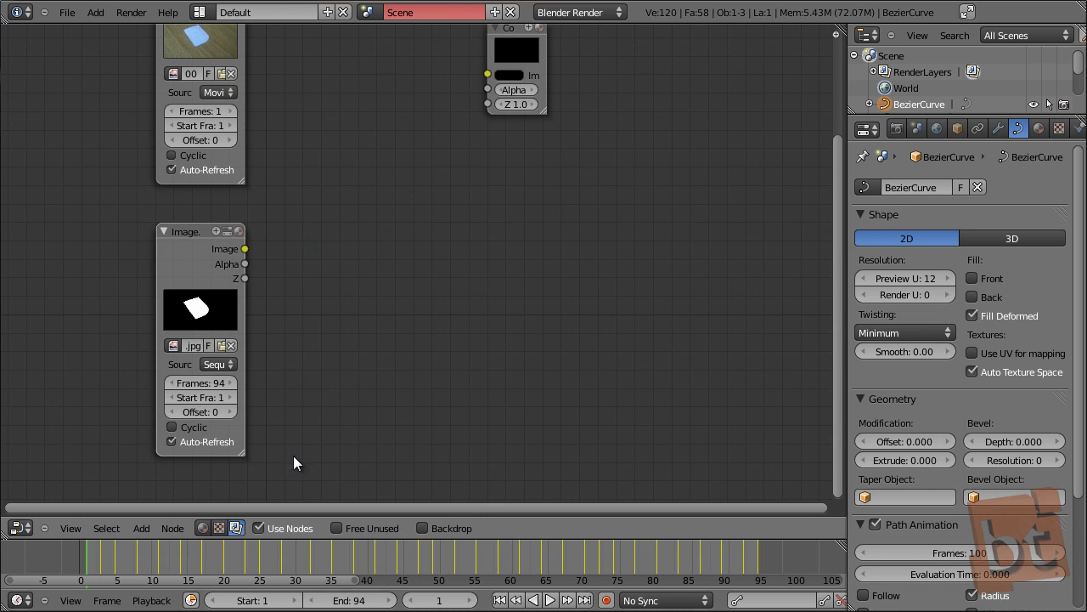
{"action": "left_click", "coordinate": [296, 554]}
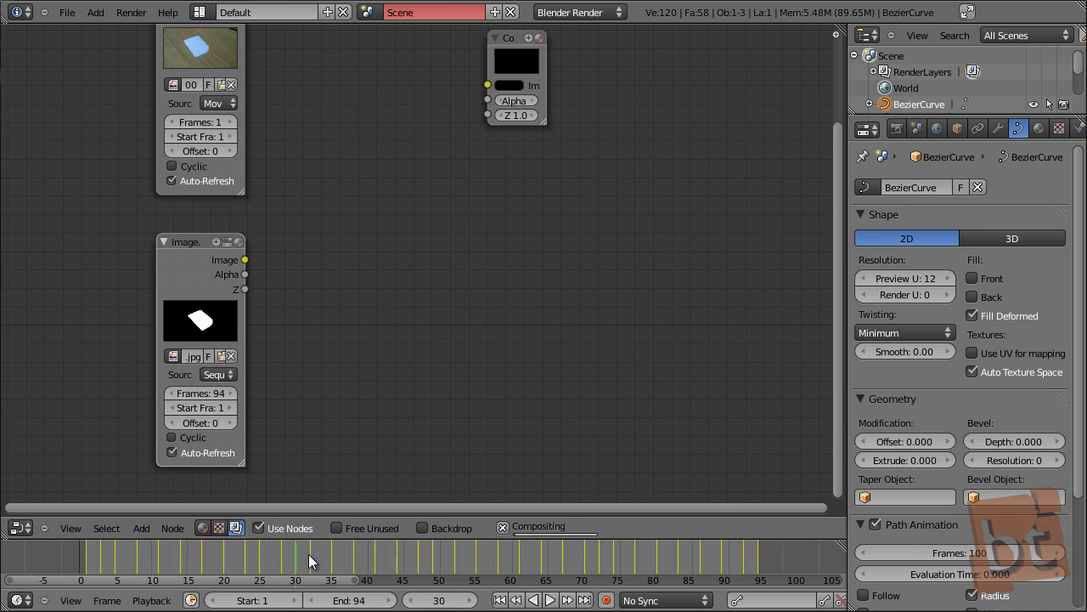
{"action": "left_click_drag", "start_coordinate": [395, 554], "coordinate": [181, 546]}
{"action": "middle_click_drag", "start_coordinate": [291, 155], "coordinate": [281, 175]}
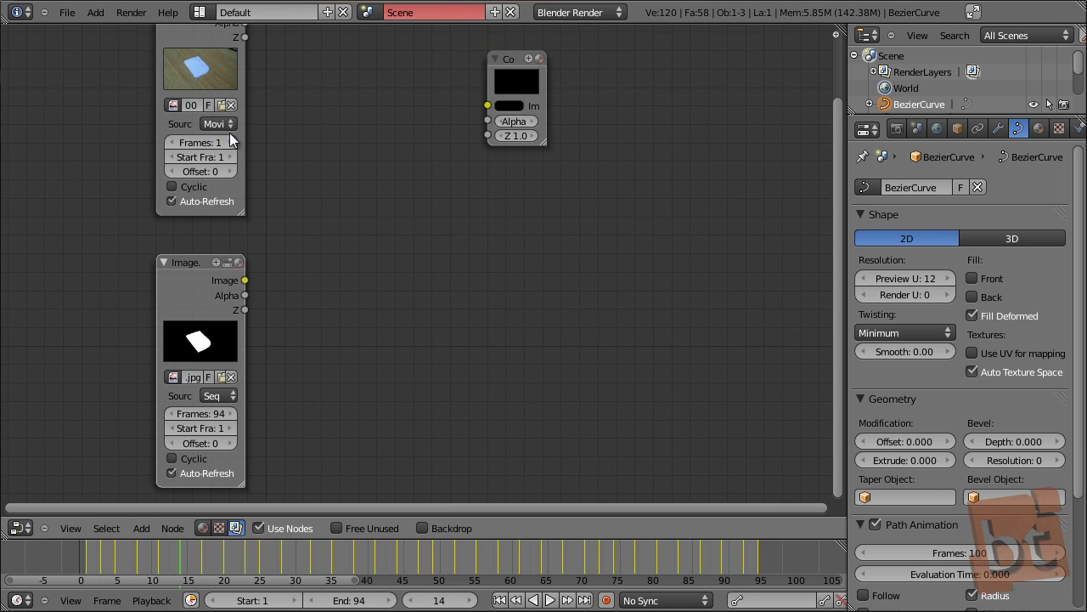
Set the footage node to 94 frames and check the previews at frames 60 and 16
{"action": "left_click", "coordinate": [195, 143]}
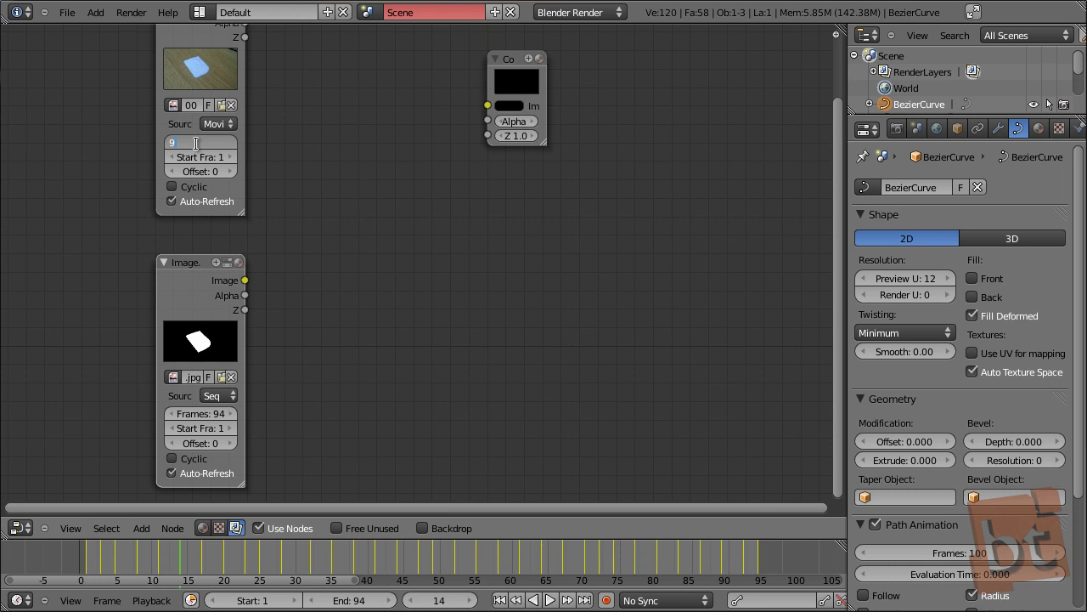
{"action": "key", "text": "Return"}
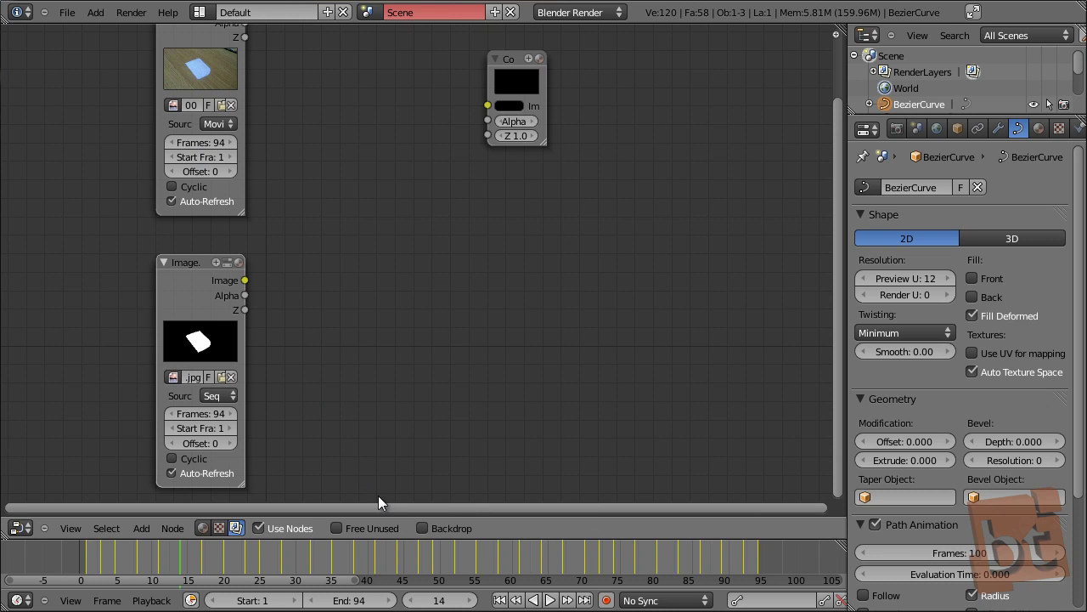
{"action": "left_click", "coordinate": [511, 558]}
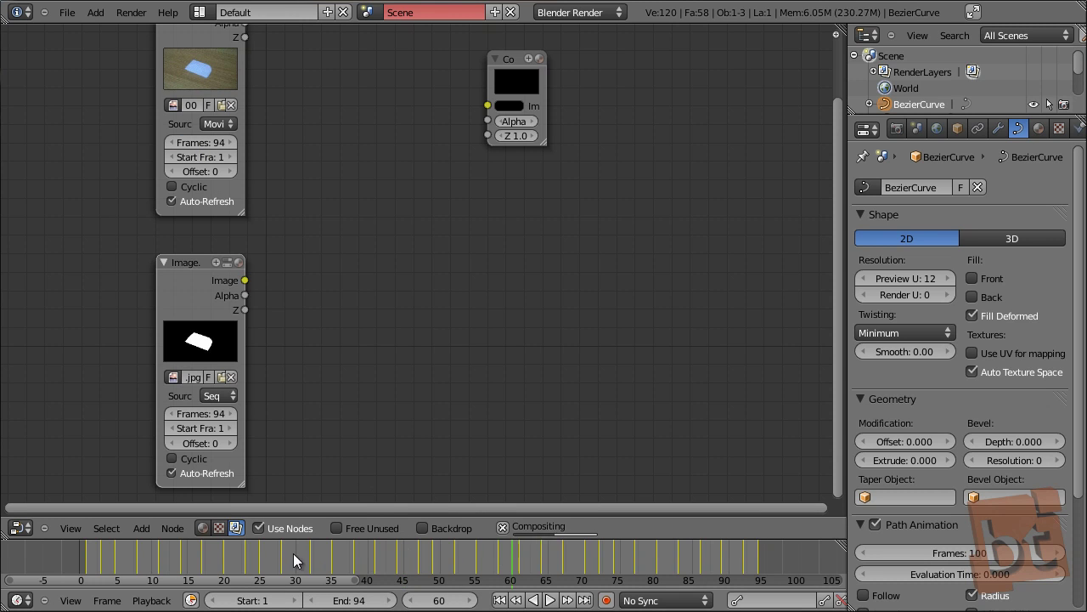
{"action": "left_click", "coordinate": [196, 559]}
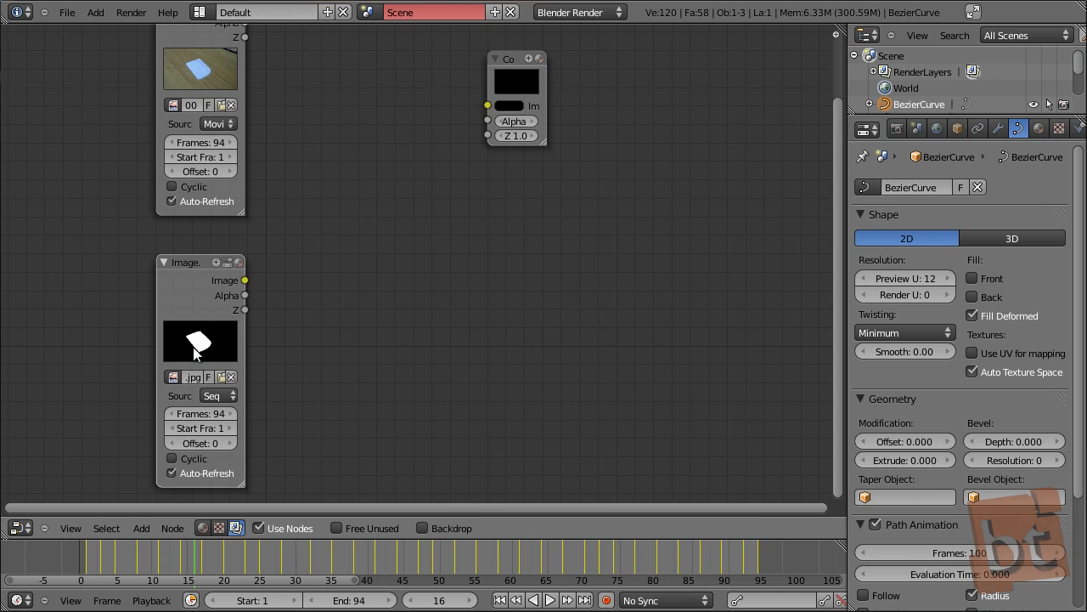
{"action": "middle_click_drag", "start_coordinate": [302, 196], "coordinate": [286, 210]}
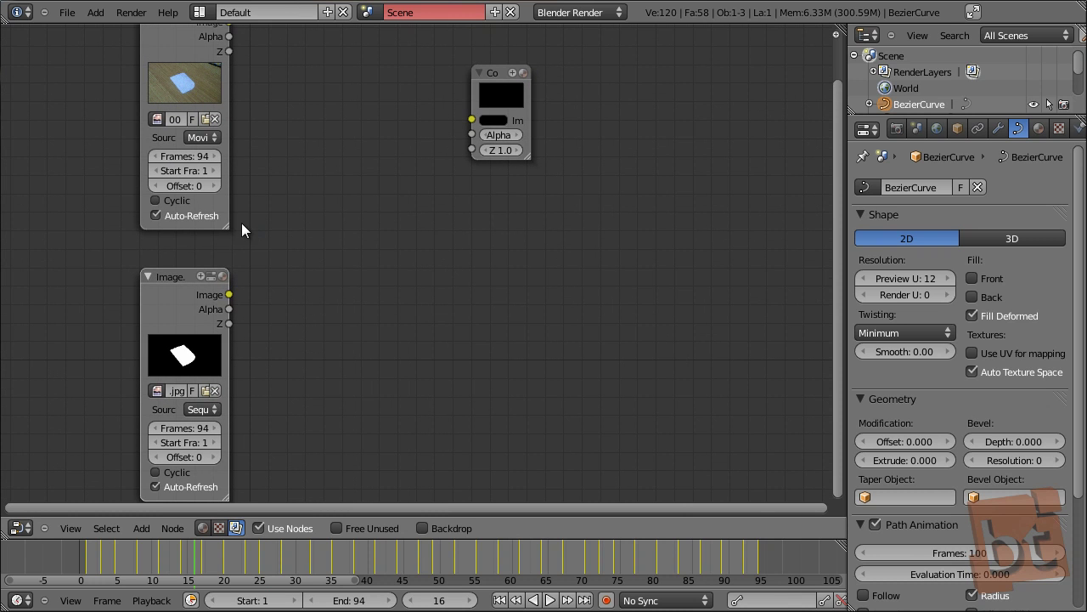
{"action": "scroll", "coordinate": [289, 145], "scroll_direction": "down", "scroll_amount": 1}
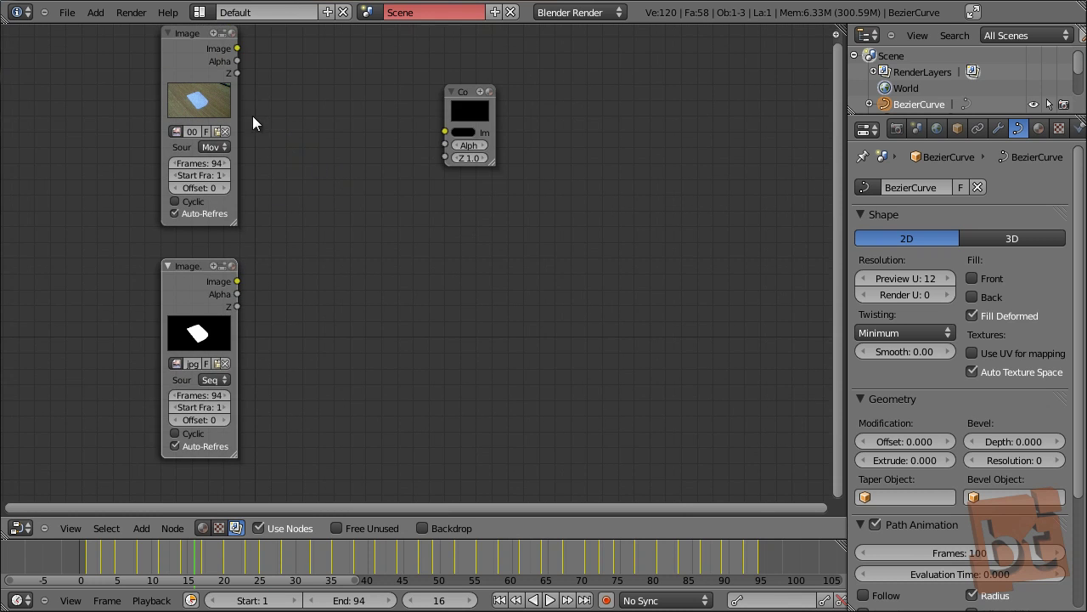
Move the footage node up, the Composite node right, and hide the footage node's sockets and options
{"action": "middle_click_drag", "start_coordinate": [331, 141], "coordinate": [248, 204]}
{"action": "left_click_drag", "start_coordinate": [112, 98], "coordinate": [215, 51]}
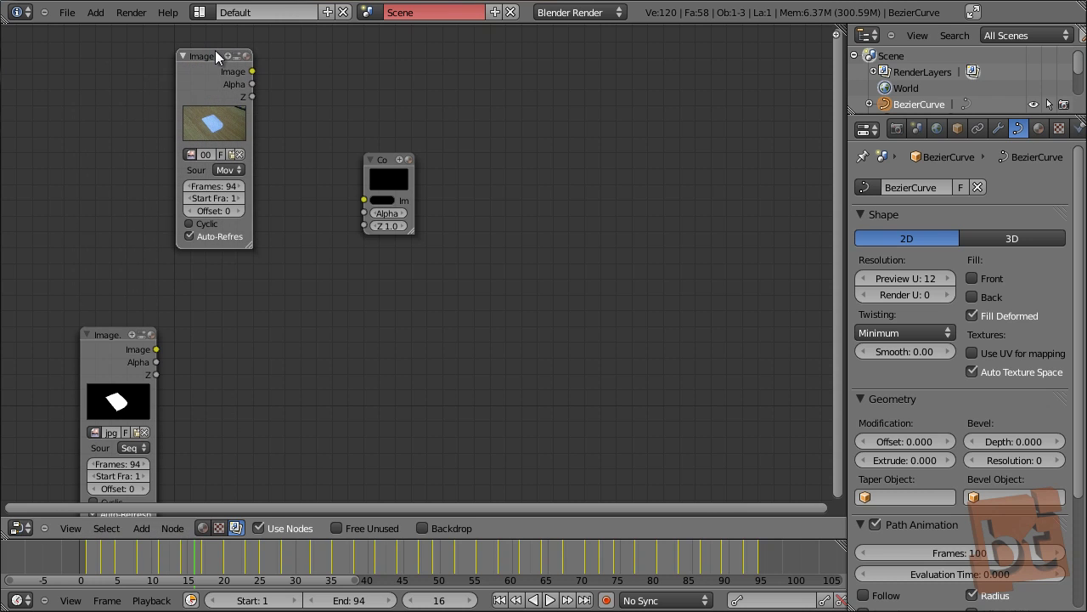
{"action": "left_click_drag", "start_coordinate": [383, 155], "coordinate": [674, 221]}
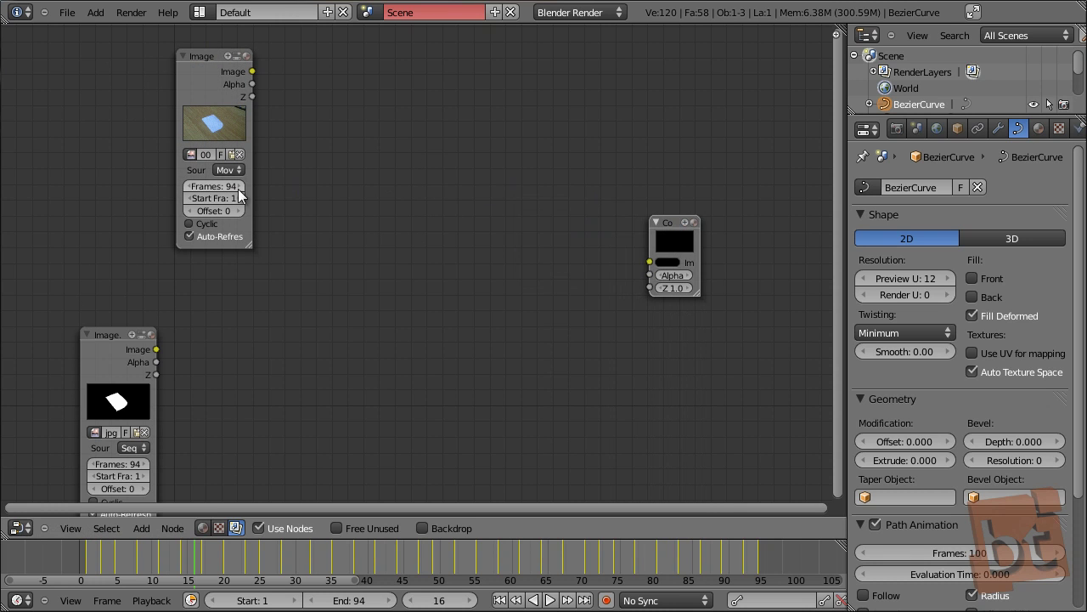
{"action": "left_click", "coordinate": [228, 56]}
{"action": "left_click", "coordinate": [238, 56]}
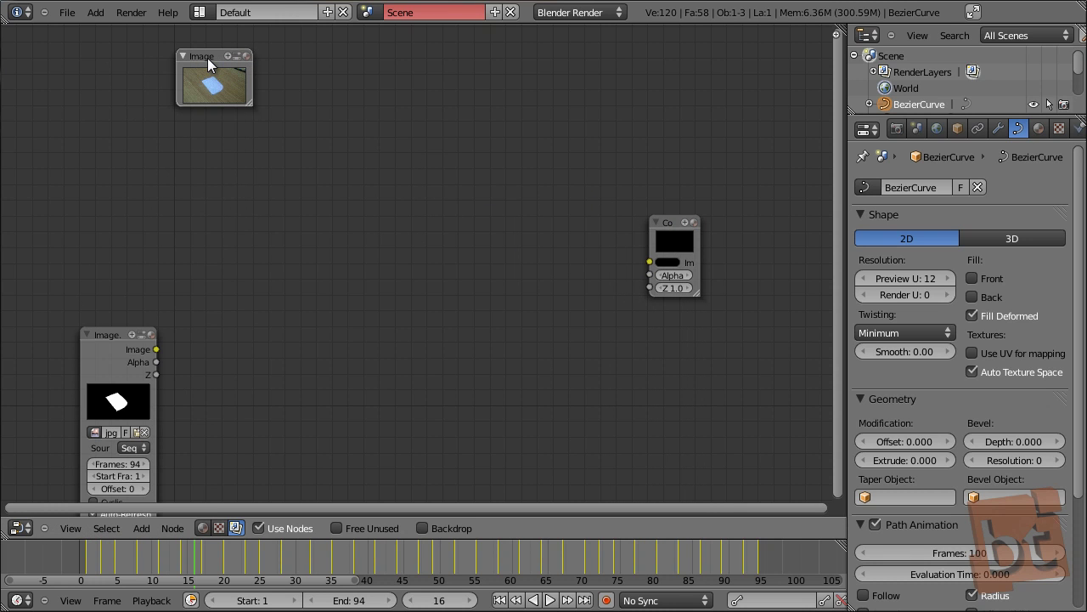
Duplicate the footage node below the original, widen it, and scrub to refresh its preview
{"action": "key", "text": "shift+d"}
{"action": "left_click", "coordinate": [255, 199]}
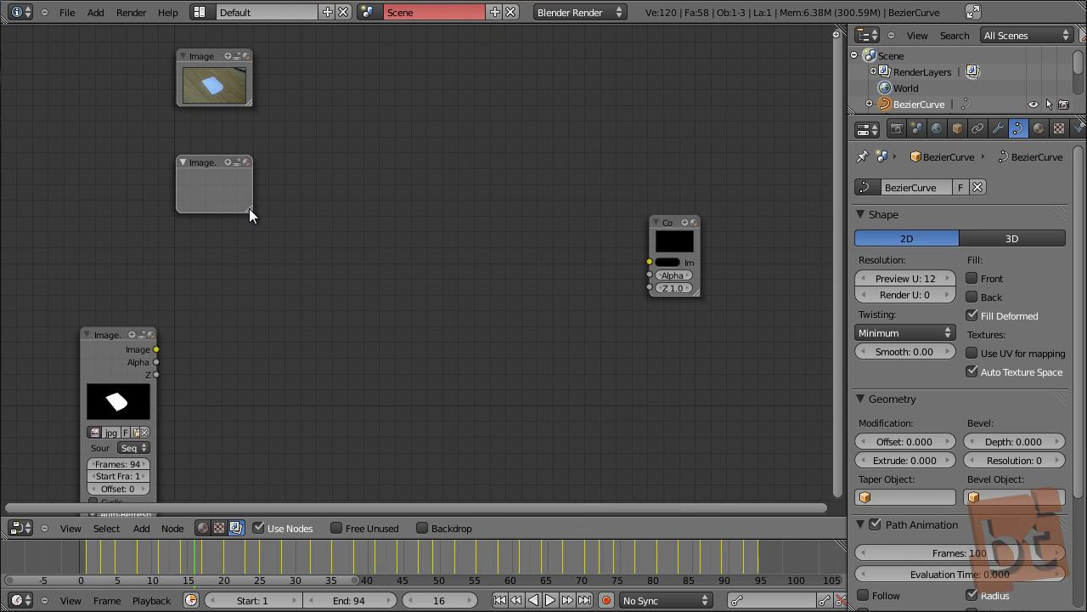
{"action": "left_click_drag", "start_coordinate": [249, 209], "coordinate": [227, 263]}
{"action": "left_click_drag", "start_coordinate": [227, 213], "coordinate": [286, 227]}
{"action": "left_click", "coordinate": [264, 172]}
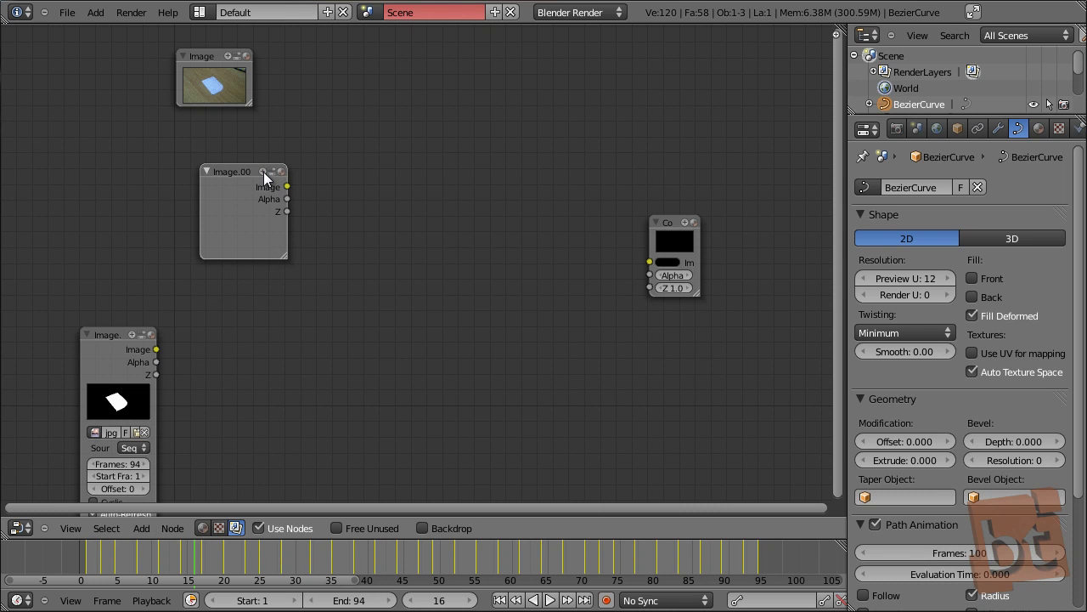
{"action": "left_click", "coordinate": [272, 172]}
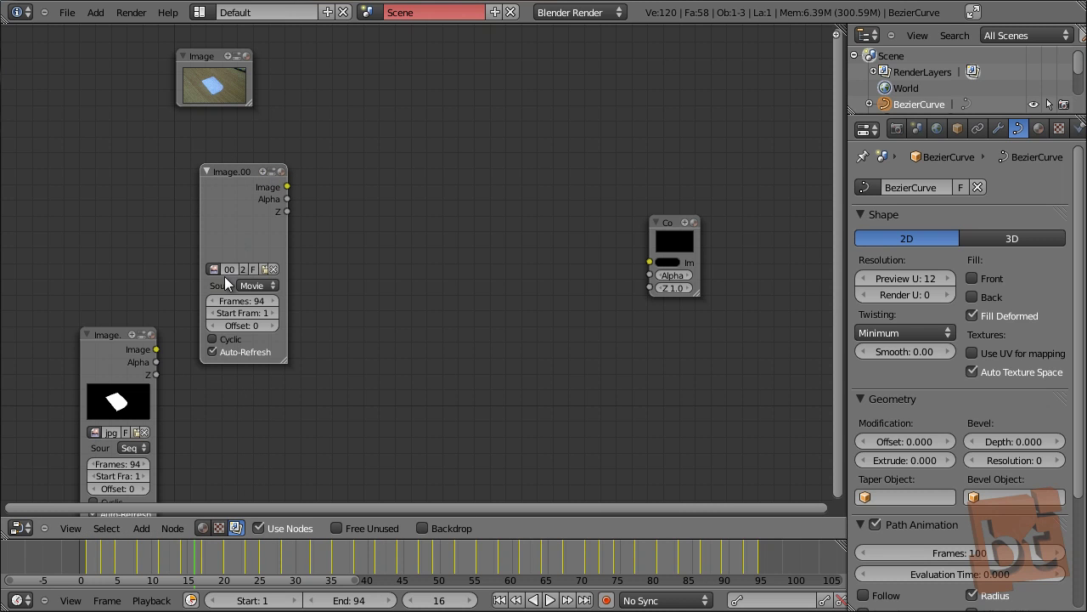
{"action": "left_click", "coordinate": [218, 566]}
{"action": "left_click_drag", "start_coordinate": [178, 567], "coordinate": [71, 558]}
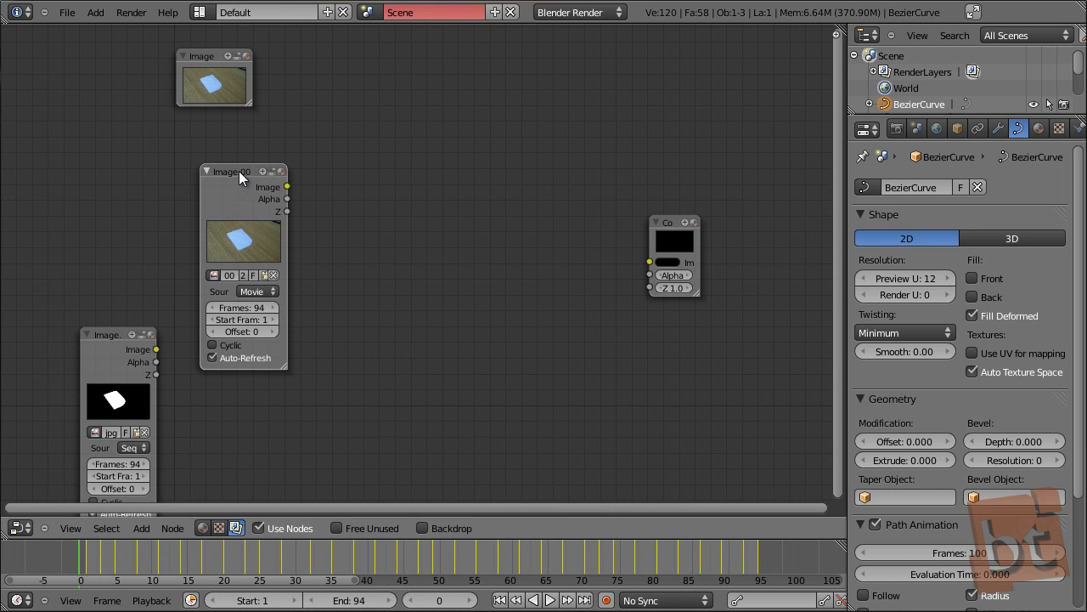
Reposition the duplicate node and restore the socket and option displays on both footage nodes
{"action": "left_click_drag", "start_coordinate": [239, 171], "coordinate": [206, 218]}
{"action": "left_click", "coordinate": [238, 137]}
{"action": "left_click", "coordinate": [240, 137]}
{"action": "left_click", "coordinate": [241, 204]}
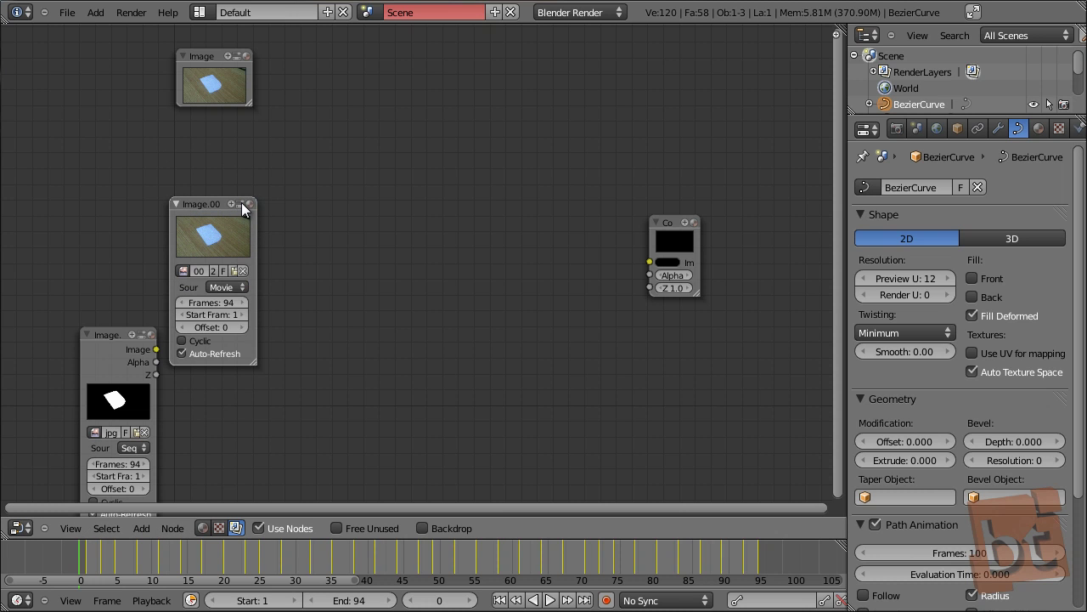
{"action": "left_click", "coordinate": [242, 204]}
{"action": "left_click", "coordinate": [233, 203]}
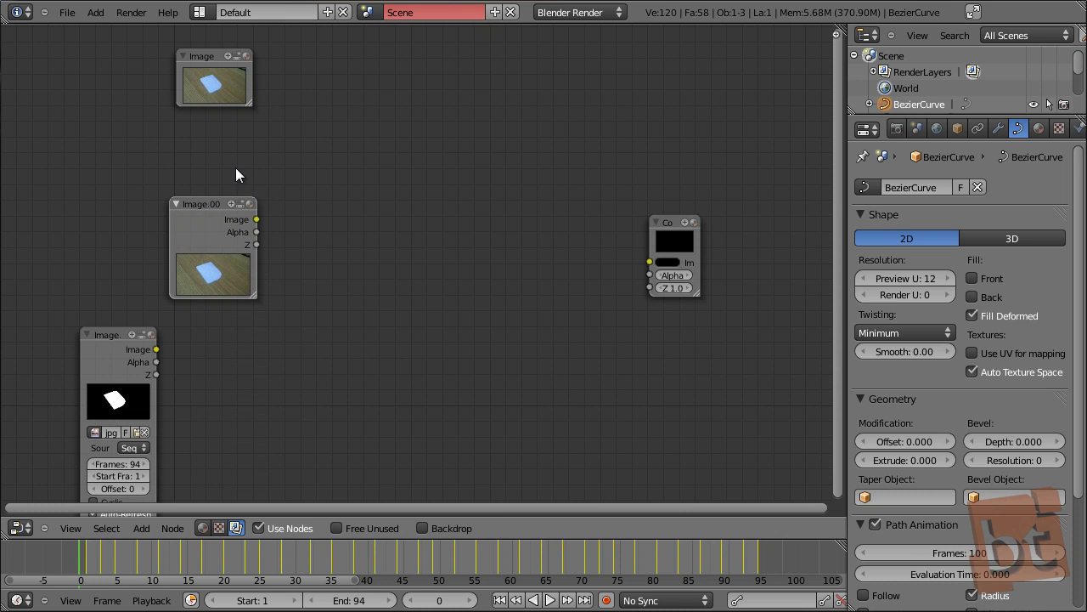
{"action": "left_click", "coordinate": [227, 55]}
Add an RGB Curves node to the right of the footage node
{"action": "left_click_drag", "start_coordinate": [203, 76], "coordinate": [199, 83]}
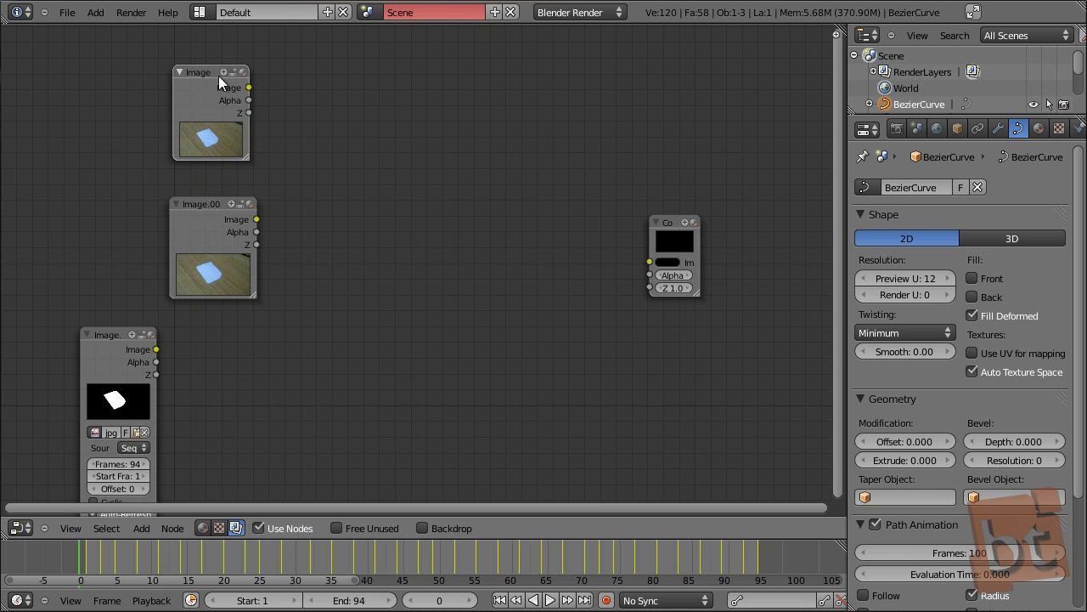
{"action": "key", "text": "shift+a"}
{"action": "mouse_move", "coordinate": [229, 116]}
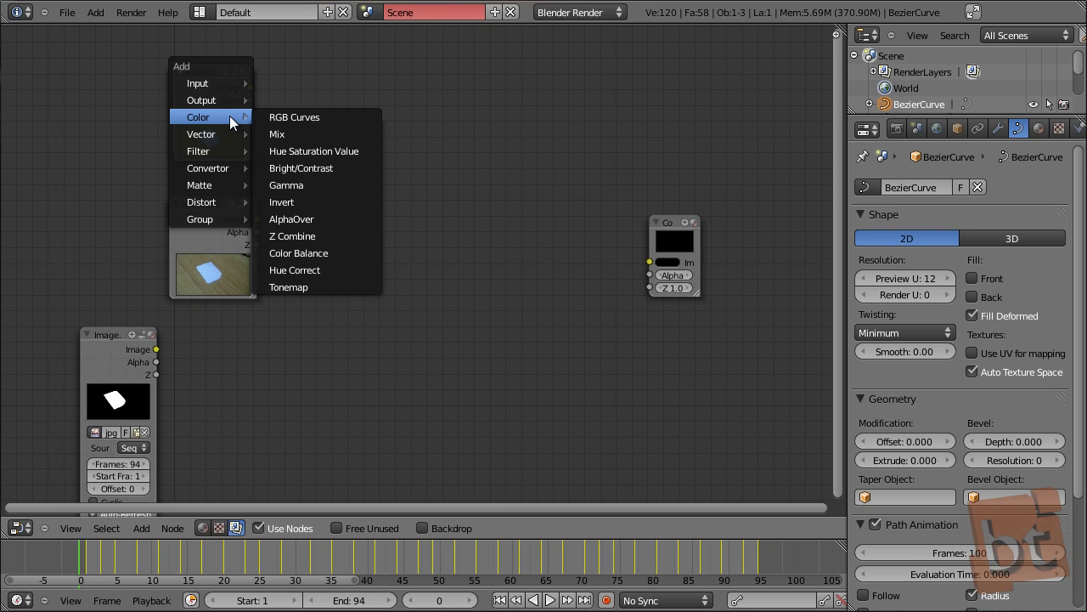
{"action": "left_click", "coordinate": [287, 115]}
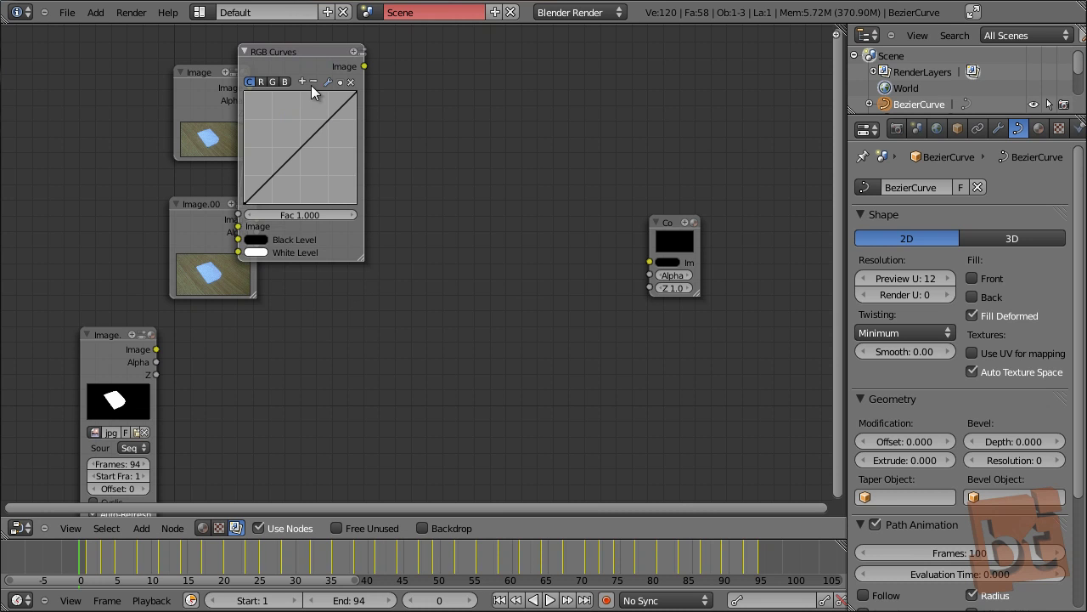
{"action": "left_click", "coordinate": [454, 70]}
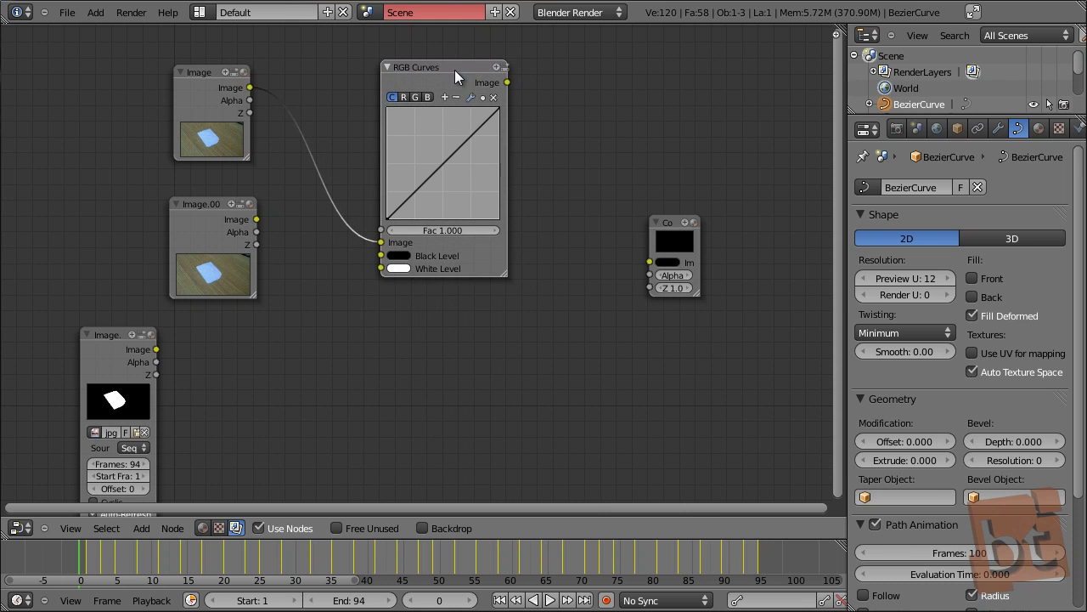
{"action": "left_click_drag", "start_coordinate": [460, 62], "coordinate": [441, 56]}
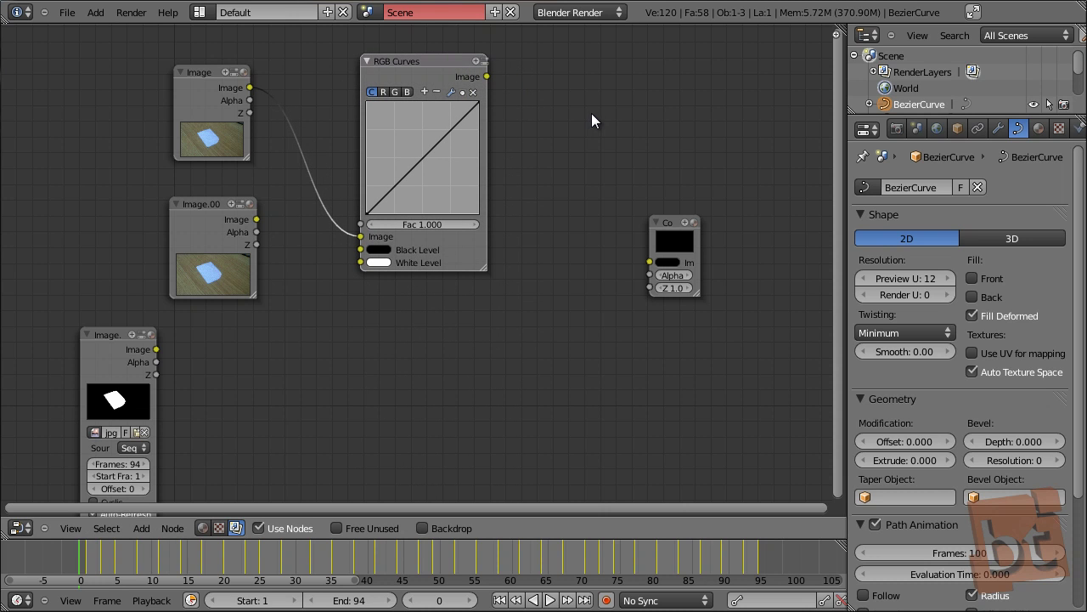
Add a Viewer node fed by the RGB Curves output
{"action": "key", "text": "shift+a"}
{"action": "mouse_move", "coordinate": [587, 97]}
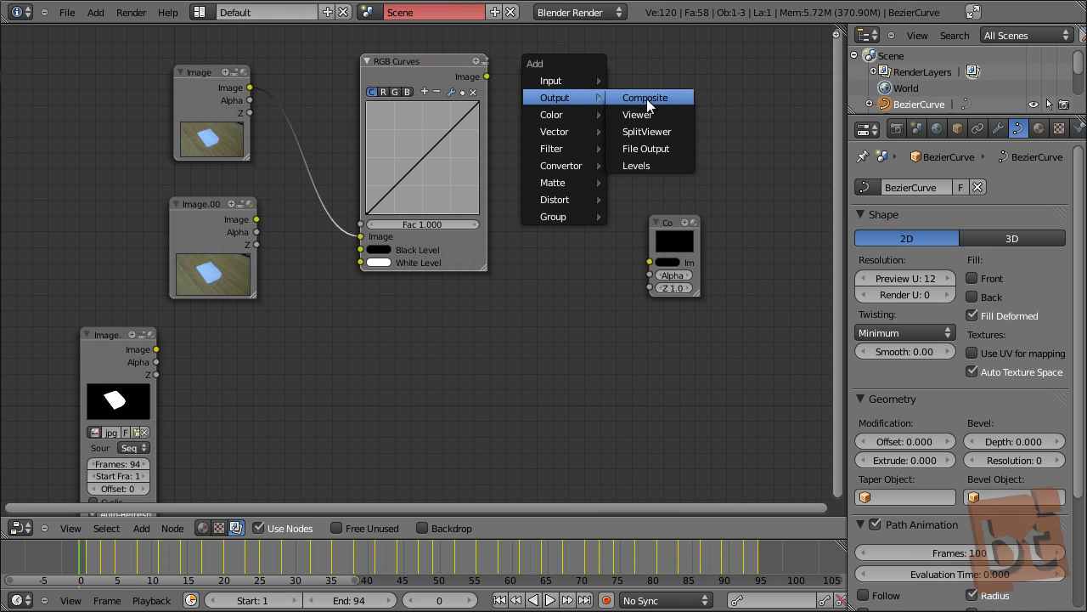
{"action": "left_click", "coordinate": [667, 113]}
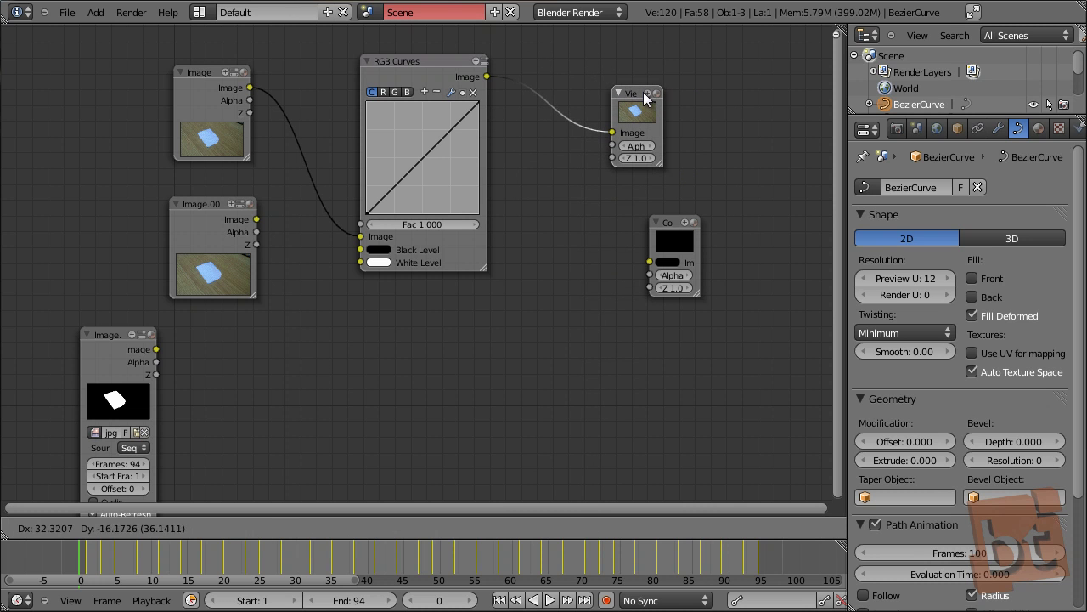
{"action": "left_click", "coordinate": [643, 92]}
Show the Viewer result as the node backdrop, resize it, and move it right and down
{"action": "left_click", "coordinate": [424, 527]}
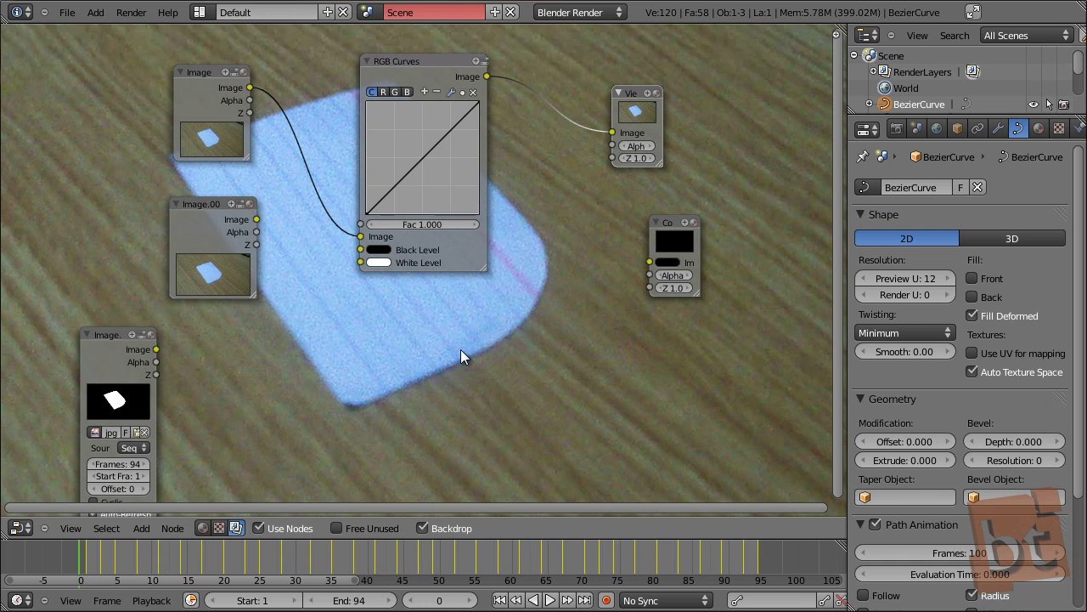
{"action": "key", "text": "v"}
{"action": "key", "text": "v"}
{"action": "key", "text": "v"}
{"action": "key", "text": "v"}
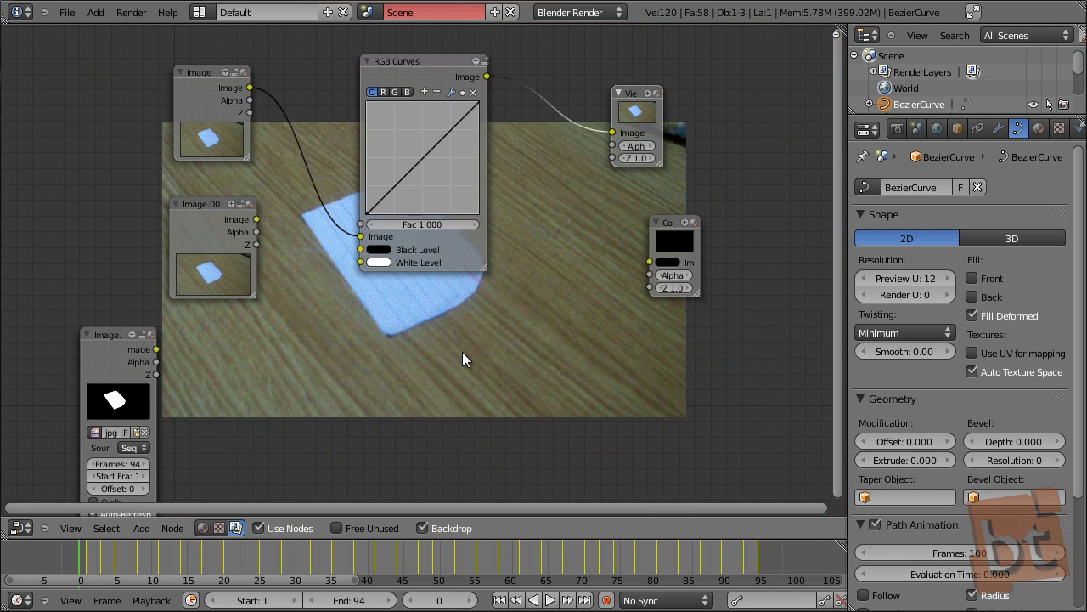
{"action": "key", "text": "alt+v"}
{"action": "key", "text": "alt+v"}
{"action": "key", "text": "alt+v"}
{"action": "key", "text": "v"}
{"action": "key", "text": "v"}
{"action": "key", "text": "v"}
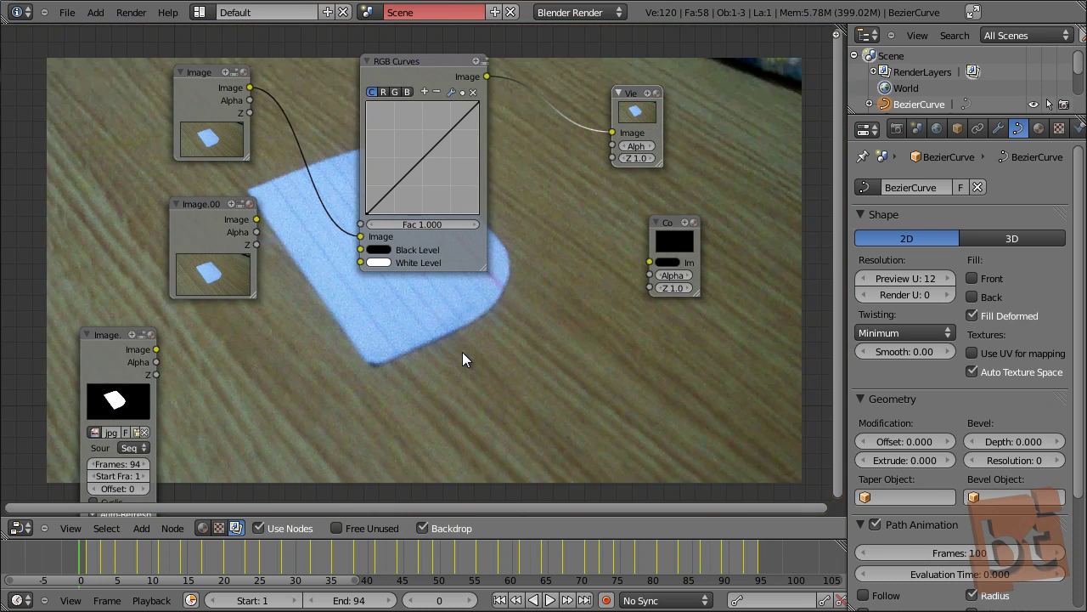
{"action": "key", "text": "alt+v"}
{"action": "key", "text": "alt+v"}
{"action": "key", "text": "v"}
{"action": "key", "text": "v"}
{"action": "middle_click_drag", "start_coordinate": [420, 302], "coordinate": [542, 372], "text": "alt"}
{"action": "scroll", "coordinate": [506, 353], "scroll_direction": "down", "scroll_amount": 2}
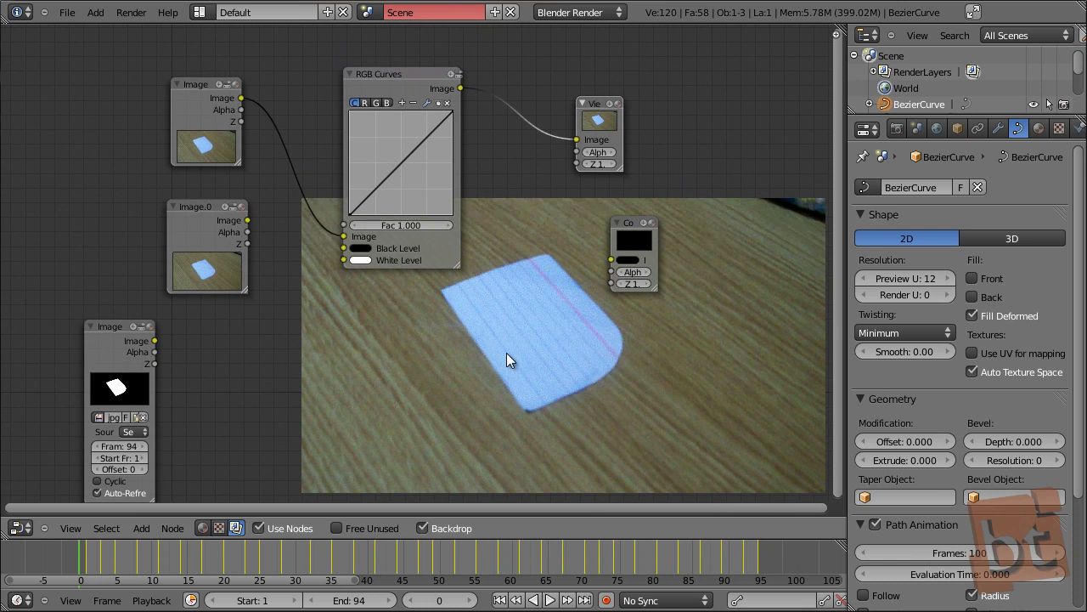
{"action": "scroll", "coordinate": [542, 354], "scroll_direction": "down", "scroll_amount": 2}
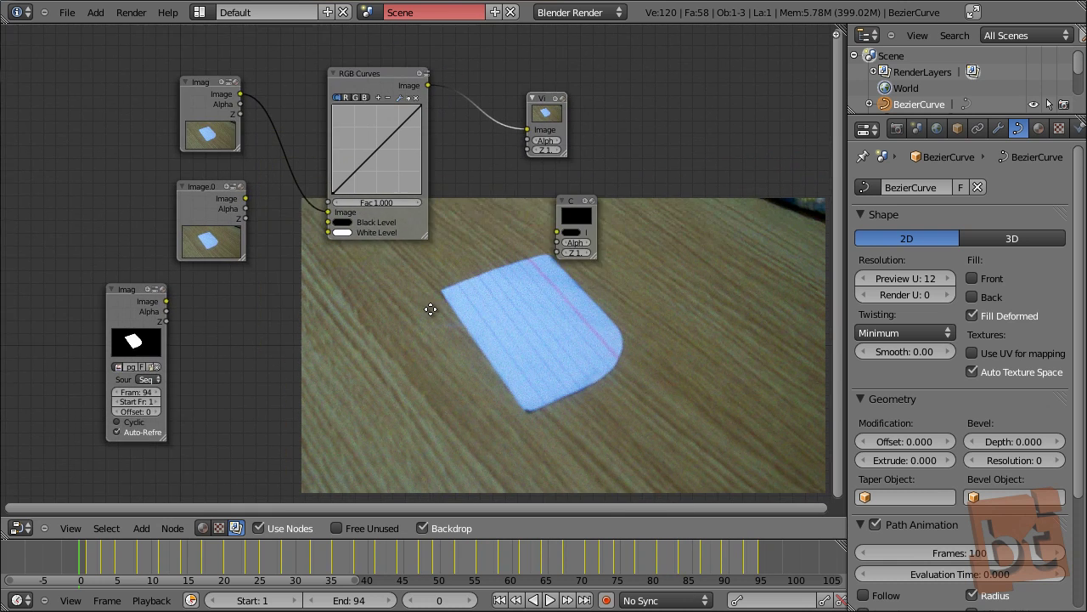
Add a raised upper point and a lowered lower point to form an S-shaped RGB curve
{"action": "left_click_drag", "start_coordinate": [353, 129], "coordinate": [341, 106]}
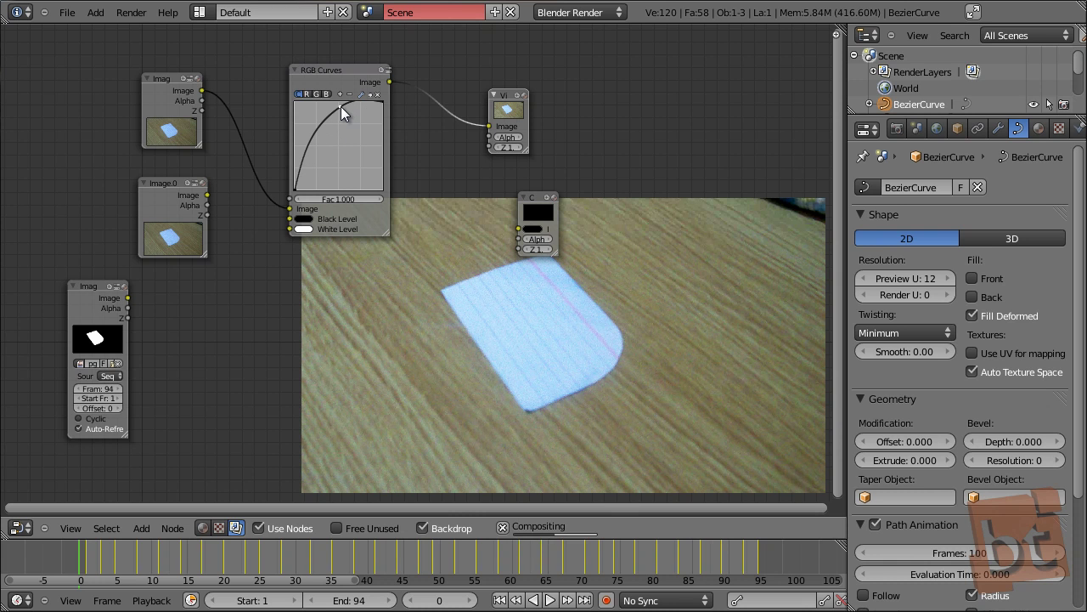
{"action": "left_click_drag", "start_coordinate": [307, 143], "coordinate": [319, 170]}
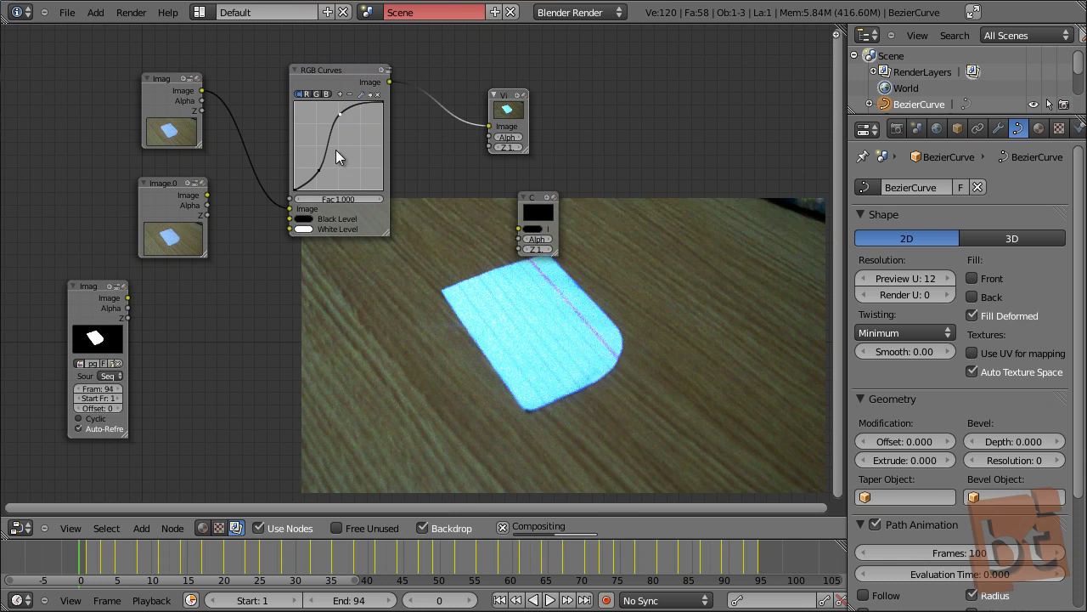
{"action": "left_click", "coordinate": [320, 172]}
Move RGB Curves left, Image.0 and the mask node down, and the Viewer right
{"action": "left_click_drag", "start_coordinate": [309, 65], "coordinate": [277, 62]}
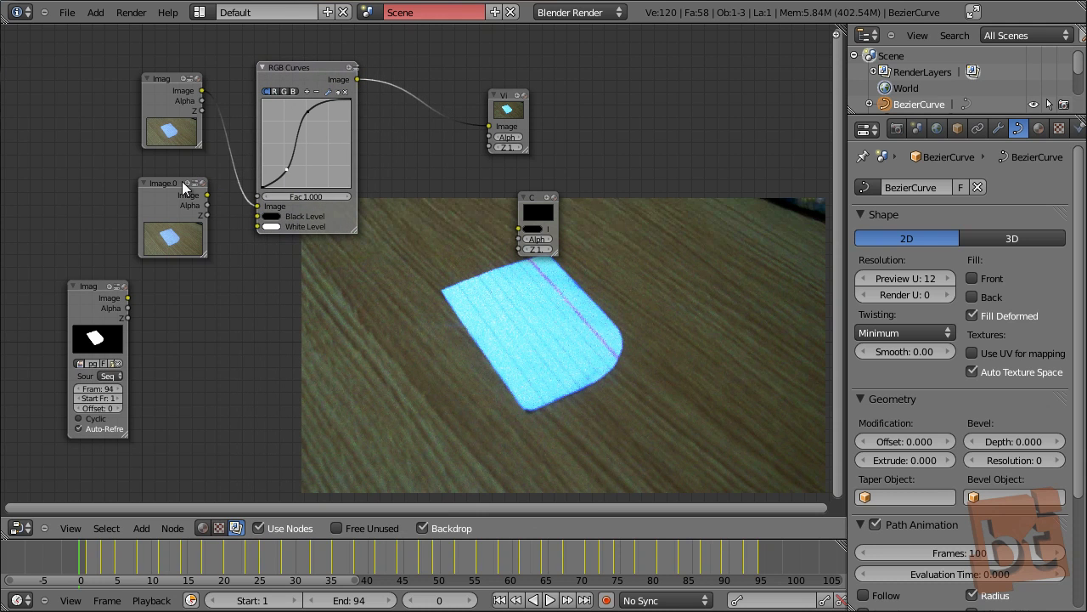
{"action": "left_click_drag", "start_coordinate": [174, 190], "coordinate": [283, 270]}
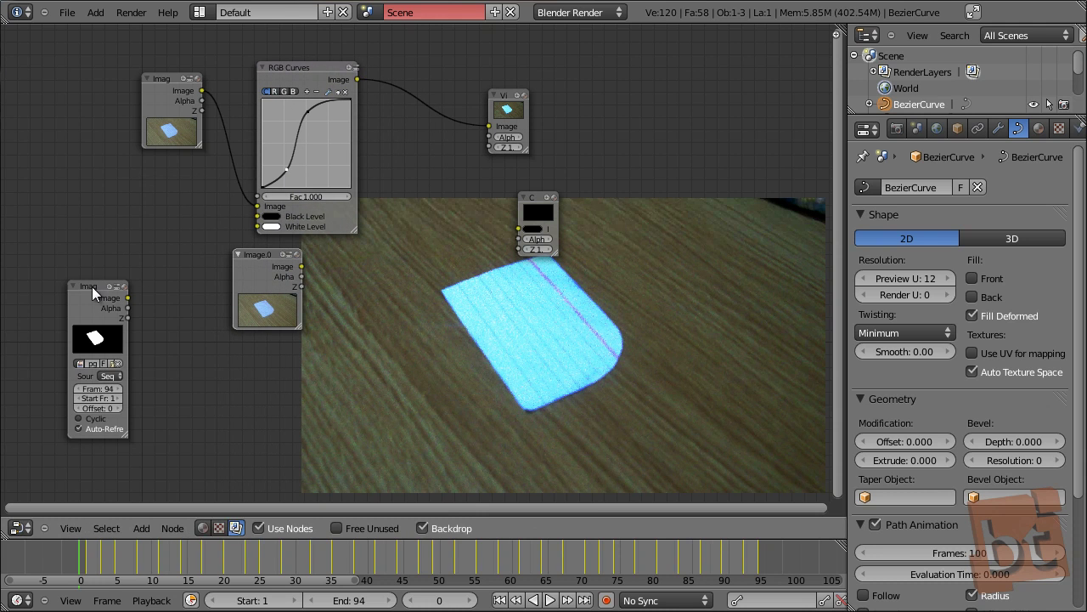
{"action": "left_click_drag", "start_coordinate": [94, 292], "coordinate": [277, 361]}
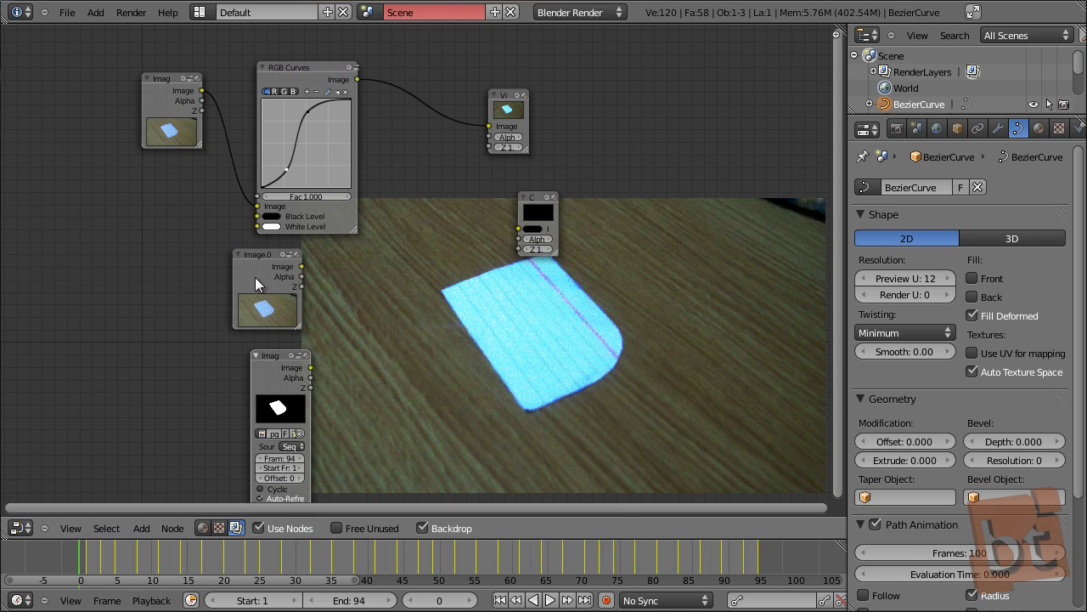
{"action": "scroll", "coordinate": [340, 270], "scroll_direction": "down", "scroll_amount": 2}
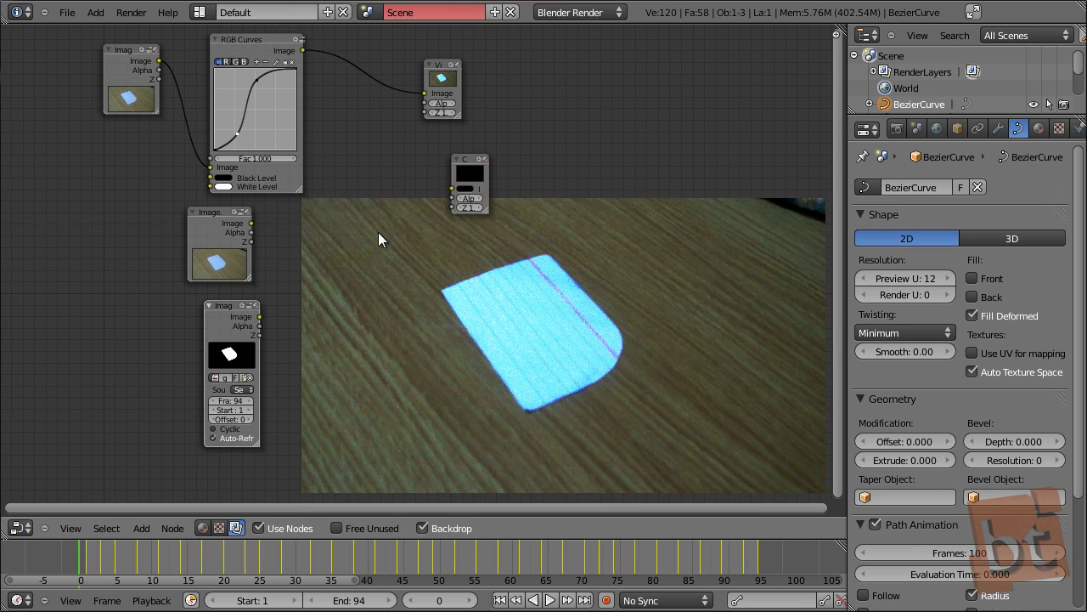
{"action": "scroll", "coordinate": [379, 232], "scroll_direction": "down", "scroll_amount": 1}
{"action": "left_click_drag", "start_coordinate": [440, 85], "coordinate": [528, 88]}
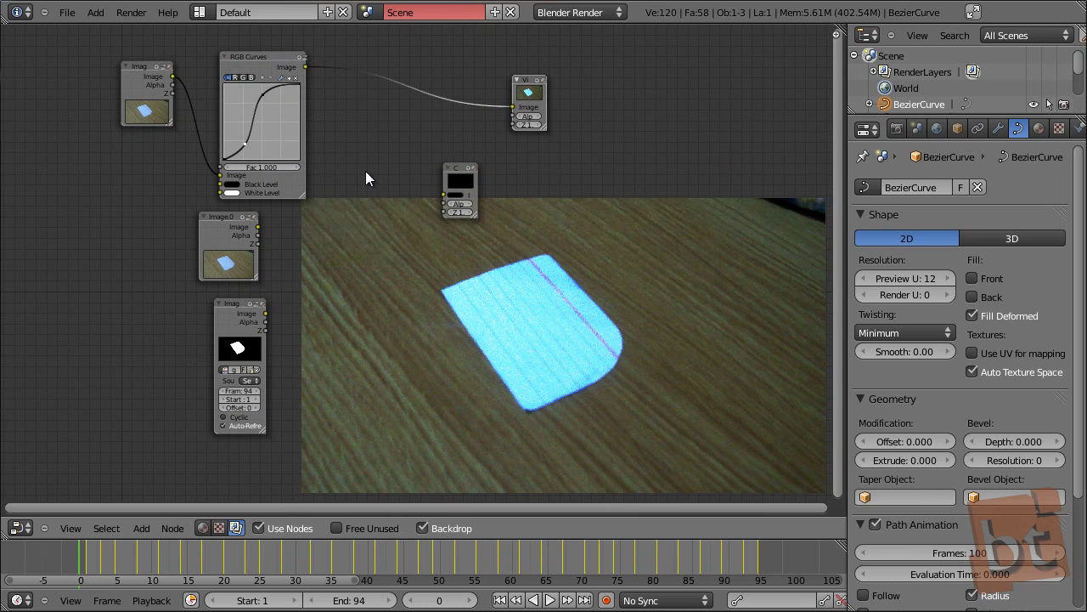
Add a Color > Mix node to the compositing tree
{"action": "key", "text": "shift+a"}
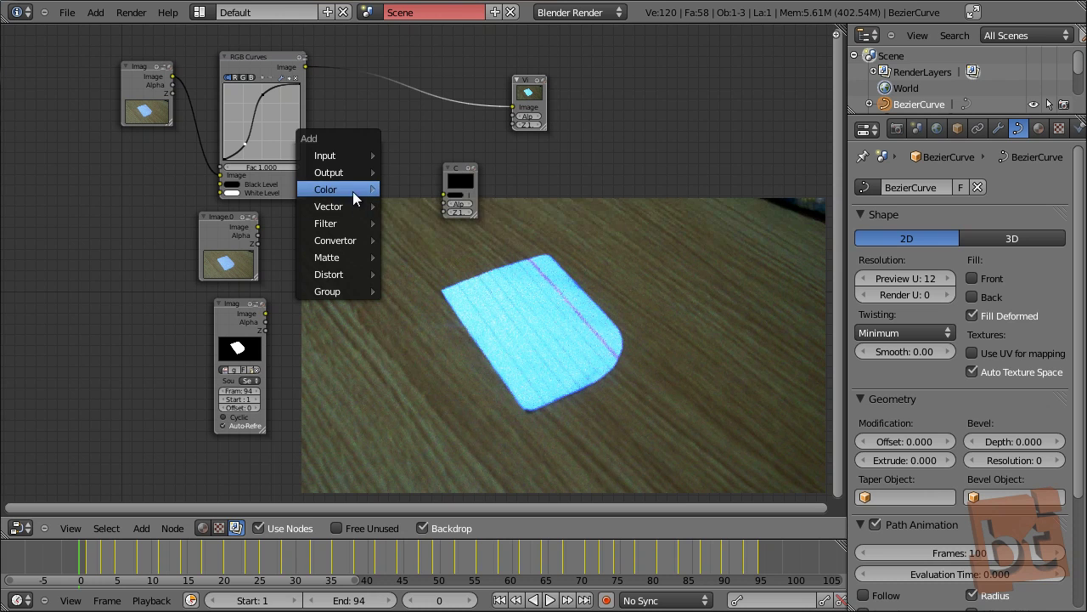
{"action": "mouse_move", "coordinate": [354, 198]}
{"action": "left_click", "coordinate": [417, 206]}
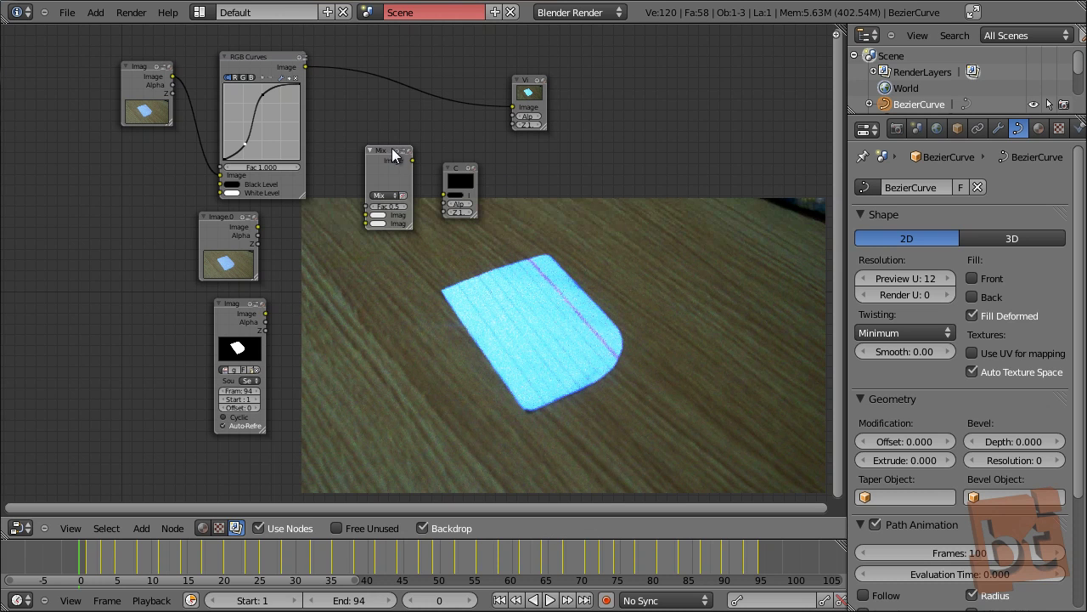
{"action": "left_click", "coordinate": [411, 137]}
Link RGB Curves and Image.0 into the Mix inputs and route the Mix result to the Viewer
{"action": "left_click_drag", "start_coordinate": [304, 65], "coordinate": [387, 204]}
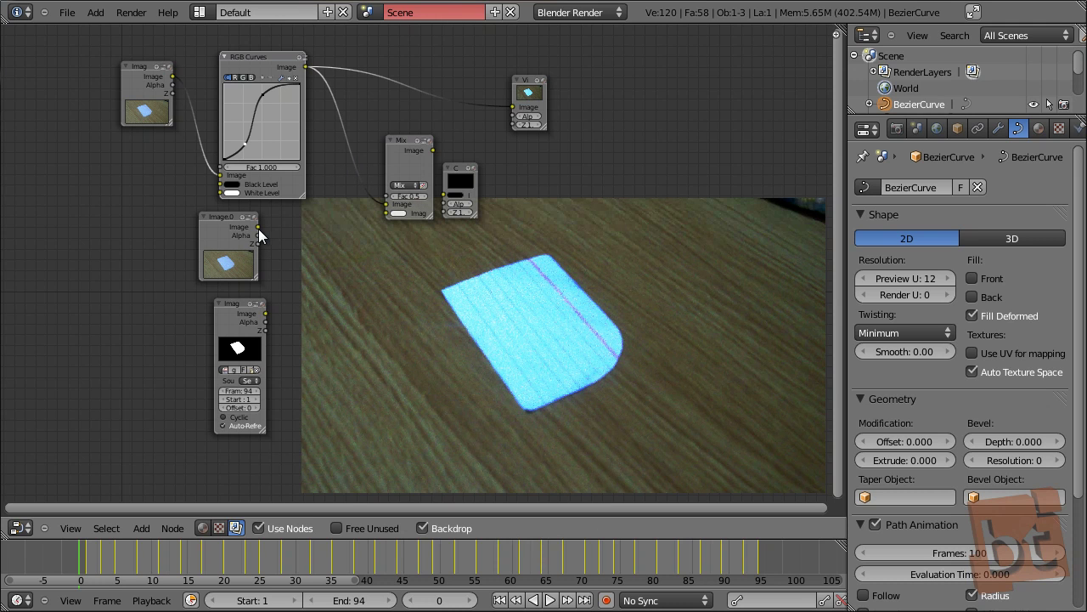
{"action": "left_click_drag", "start_coordinate": [258, 229], "coordinate": [387, 213]}
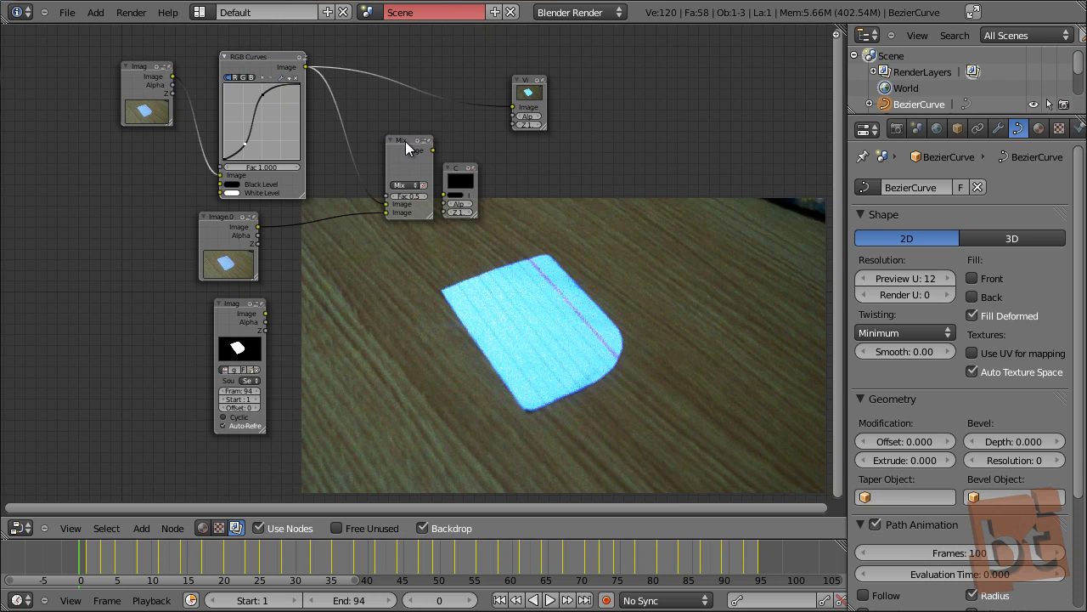
{"action": "left_click", "coordinate": [406, 146], "text": "ctrl+shift"}
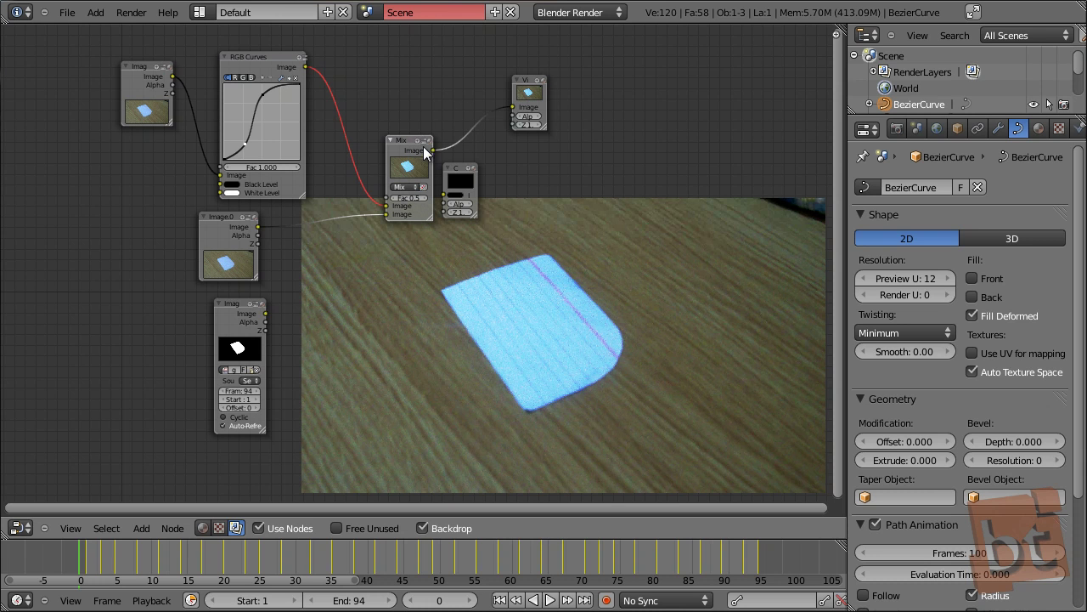
{"action": "left_click_drag", "start_coordinate": [537, 82], "coordinate": [557, 70]}
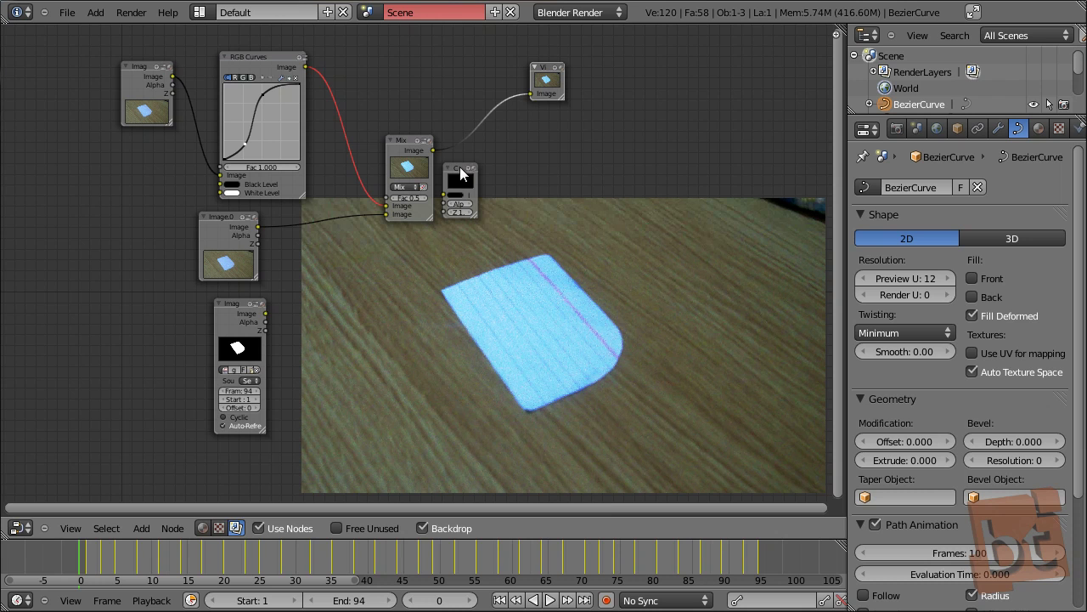
Bring the mask node to the Mix node's Fac input and pull the upper curve point down-right
{"action": "left_click_drag", "start_coordinate": [460, 166], "coordinate": [588, 137]}
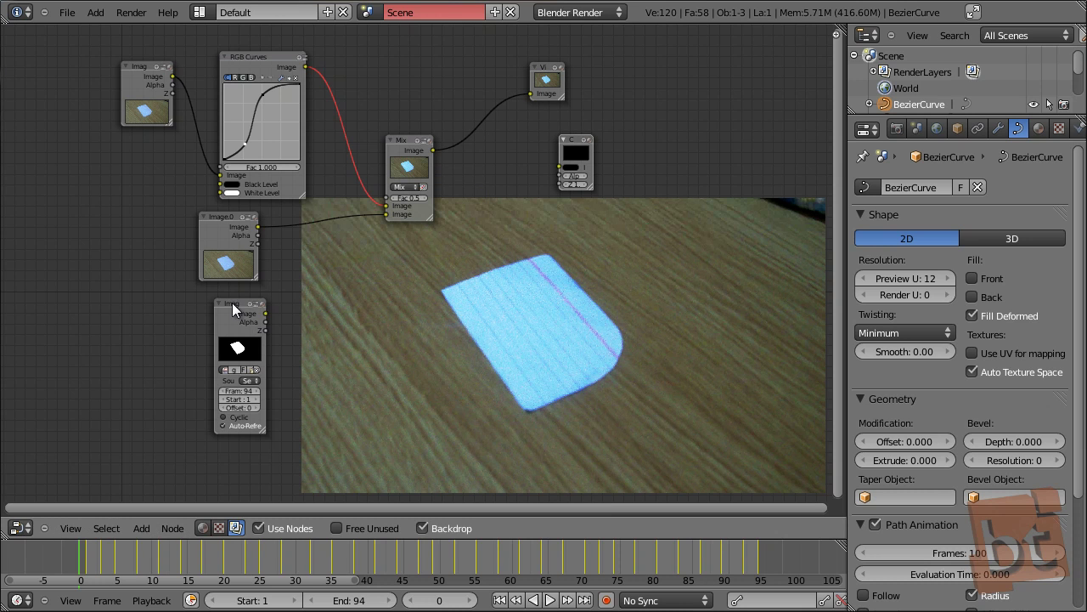
{"action": "left_click_drag", "start_coordinate": [232, 302], "coordinate": [391, 200]}
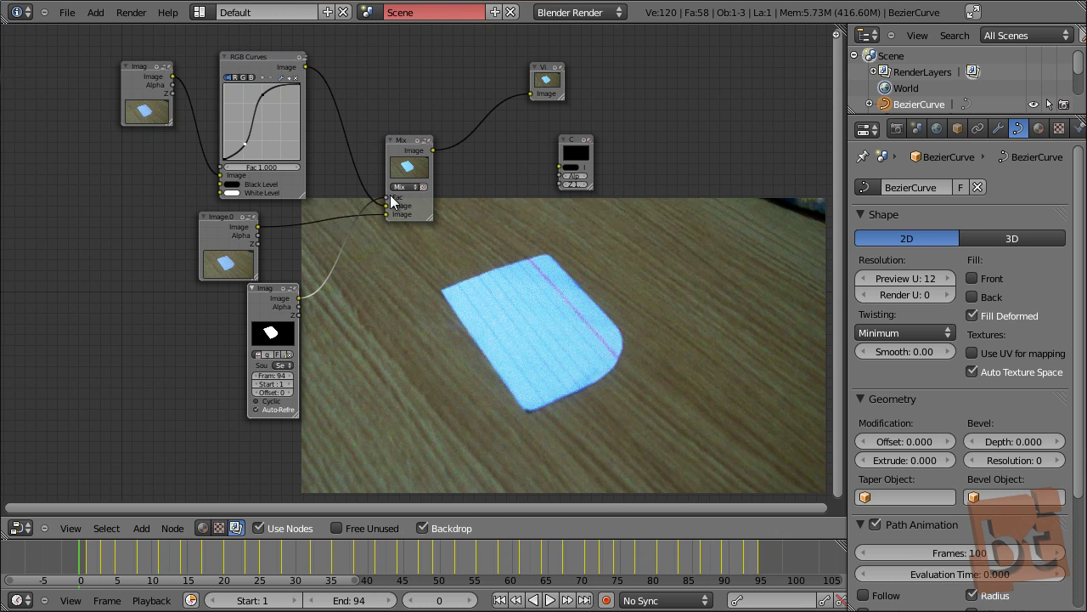
{"action": "scroll", "coordinate": [391, 200], "scroll_direction": "up", "scroll_amount": 2}
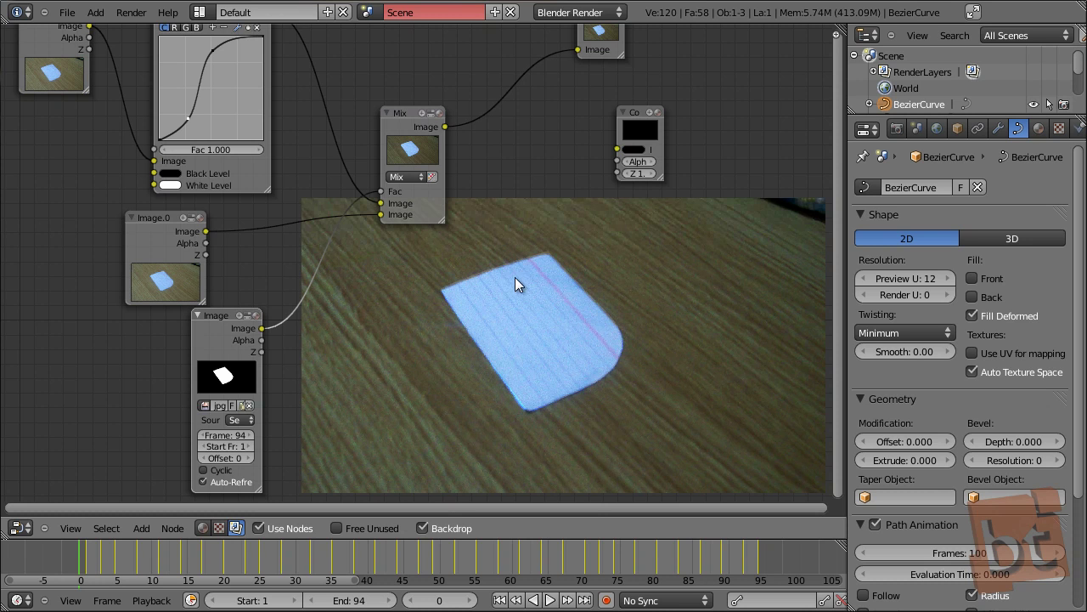
{"action": "scroll", "coordinate": [489, 286], "scroll_direction": "down", "scroll_amount": 3}
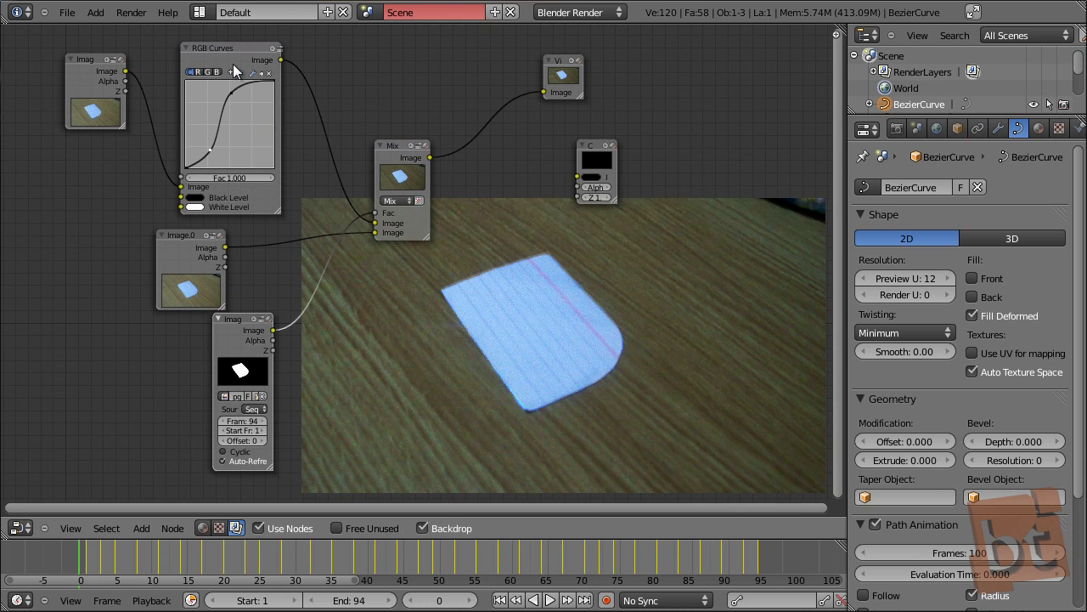
{"action": "mouse_move", "coordinate": [234, 93]}
{"action": "left_mouse_down"}
{"action": "mouse_move", "coordinate": [271, 159]}
{"action": "mouse_move", "coordinate": [222, 91]}
{"action": "left_mouse_up"}
Move the RGB Curves link to the other Mix Image socket and reshape the curve into a steeper S
{"action": "left_click_drag", "start_coordinate": [374, 223], "coordinate": [364, 230]}
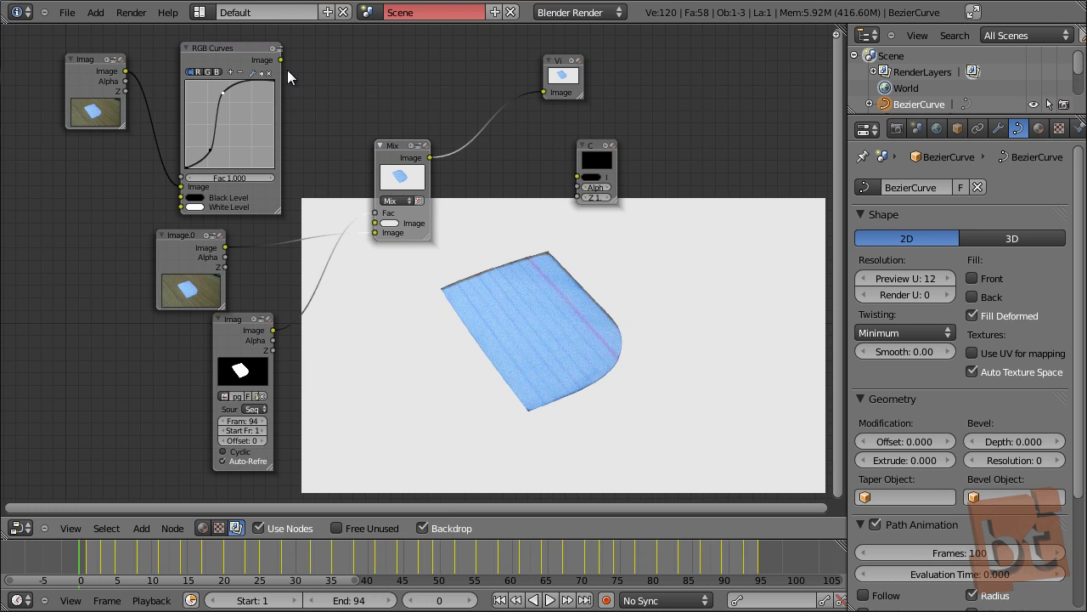
{"action": "left_click_drag", "start_coordinate": [280, 60], "coordinate": [380, 233]}
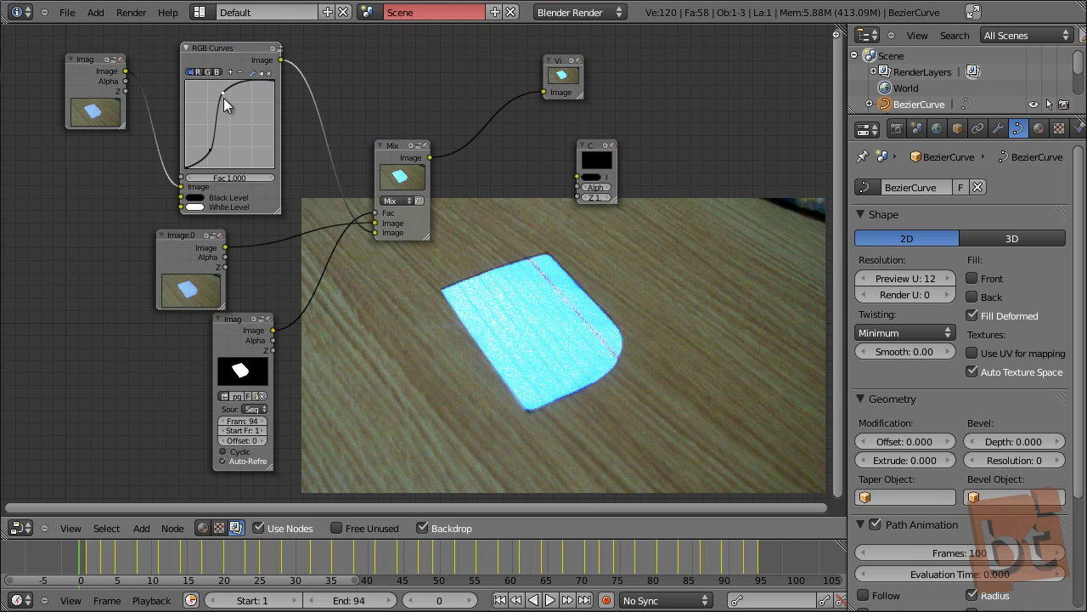
{"action": "left_click_drag", "start_coordinate": [224, 98], "coordinate": [252, 132]}
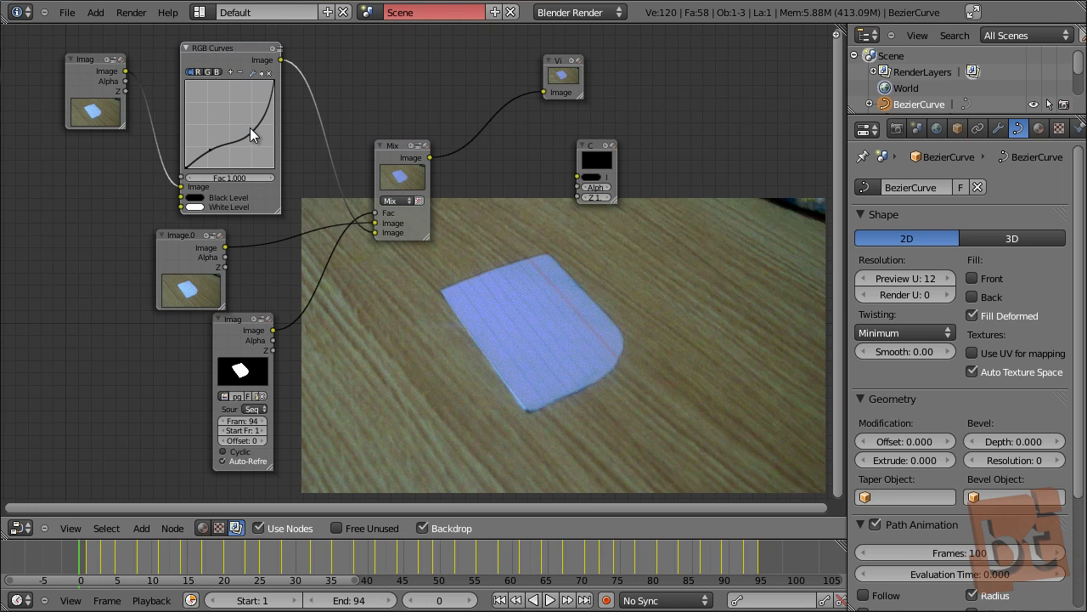
{"action": "left_click_drag", "start_coordinate": [250, 128], "coordinate": [233, 107]}
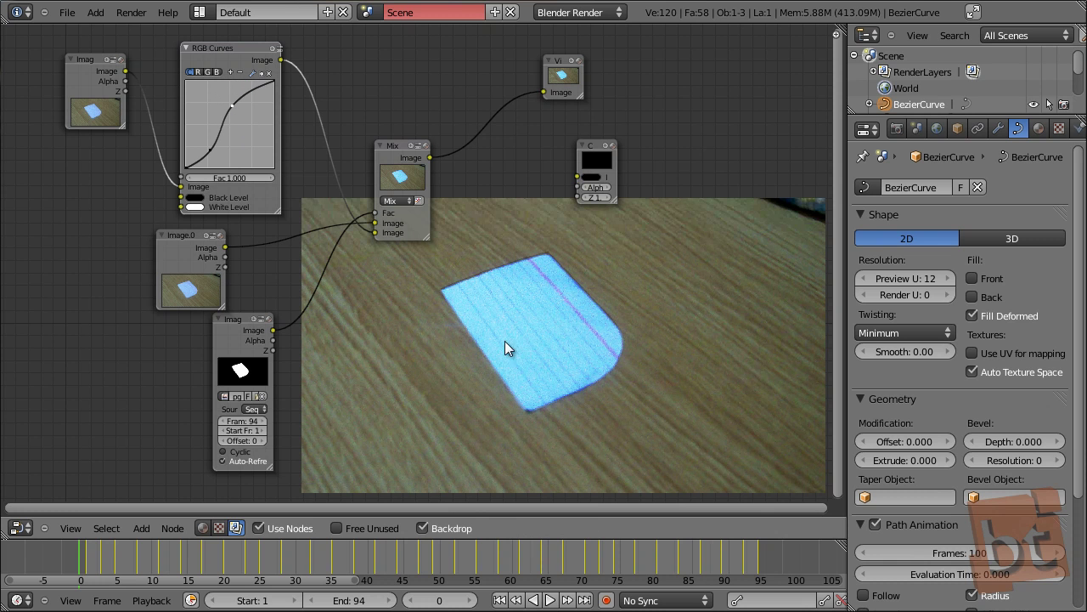
{"action": "scroll", "coordinate": [461, 343], "scroll_direction": "down", "scroll_amount": 3}
{"action": "middle_click_drag", "start_coordinate": [509, 332], "coordinate": [400, 332]}
Shift the Image and mask nodes left and add an Invert node
{"action": "scroll", "coordinate": [124, 256], "scroll_direction": "down", "scroll_amount": 1}
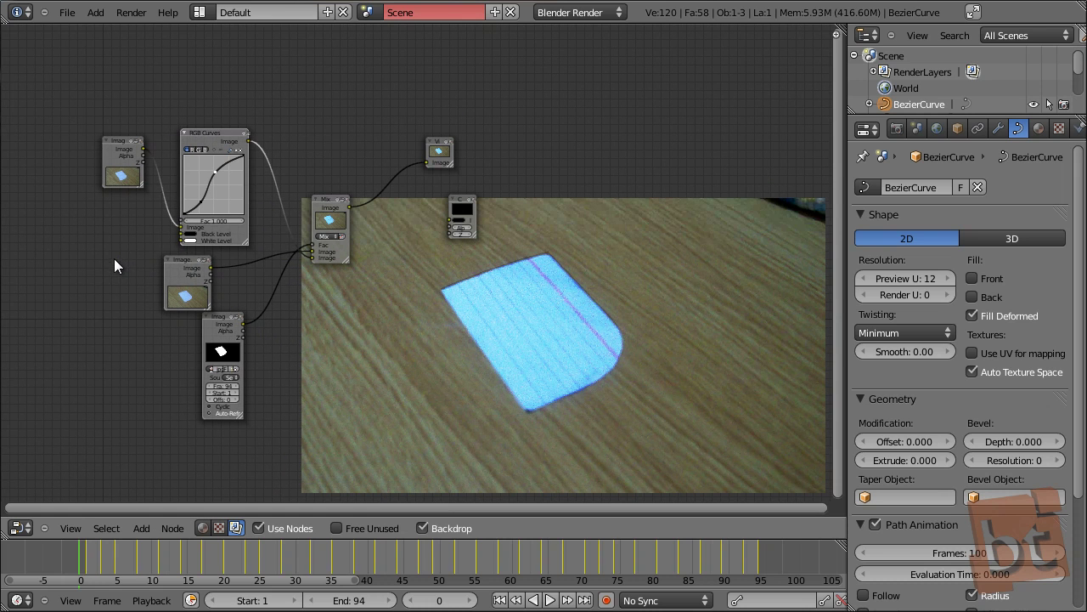
{"action": "left_click_drag", "start_coordinate": [185, 260], "coordinate": [142, 262]}
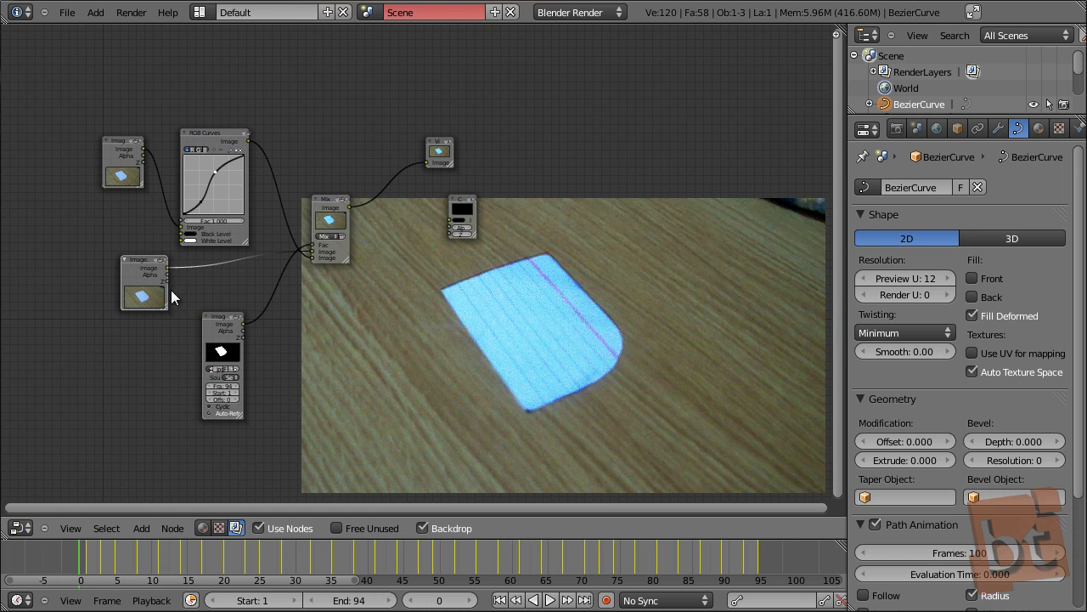
{"action": "left_click_drag", "start_coordinate": [222, 317], "coordinate": [195, 318]}
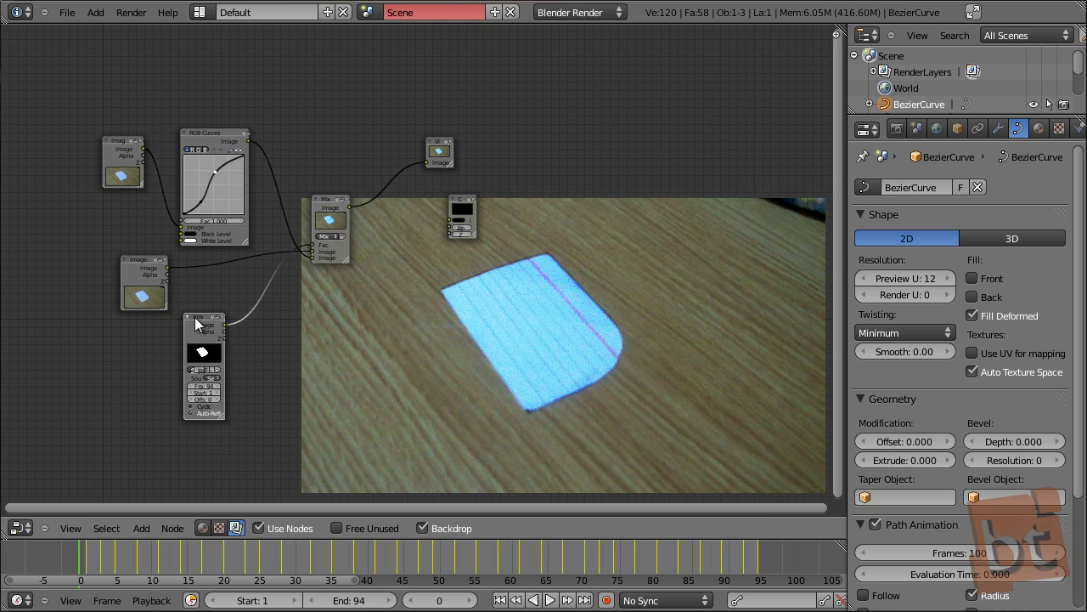
{"action": "key", "text": "shift+a"}
{"action": "mouse_move", "coordinate": [183, 300]}
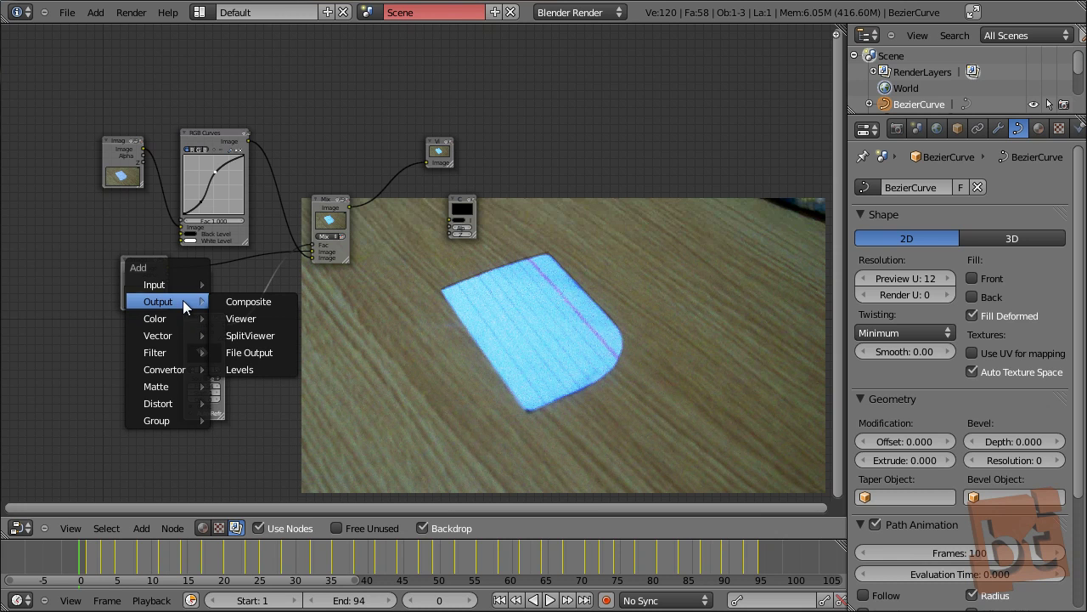
{"action": "mouse_move", "coordinate": [179, 352]}
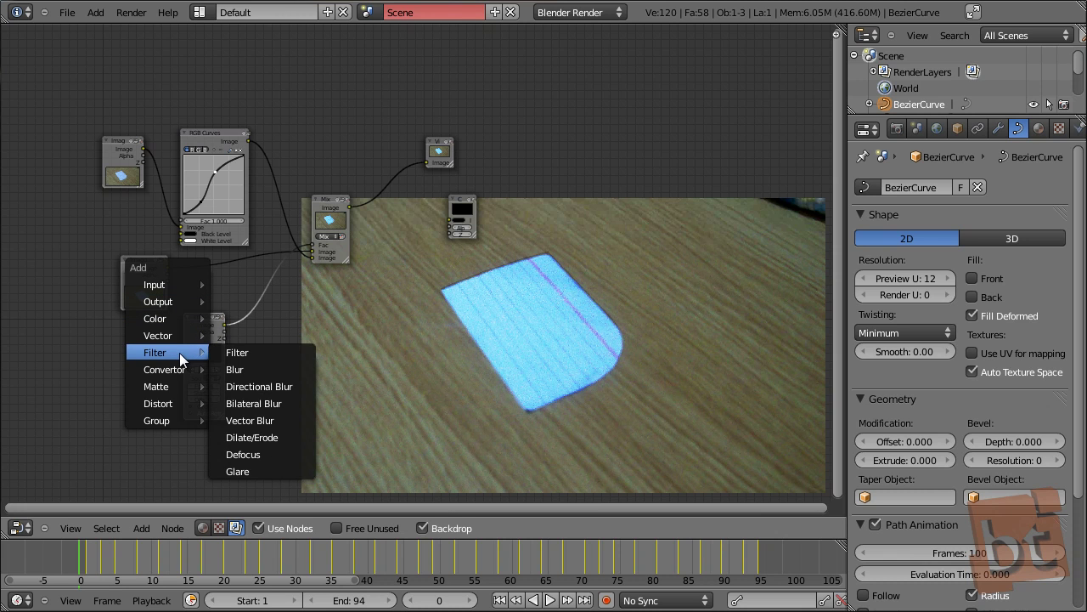
{"action": "mouse_move", "coordinate": [178, 321]}
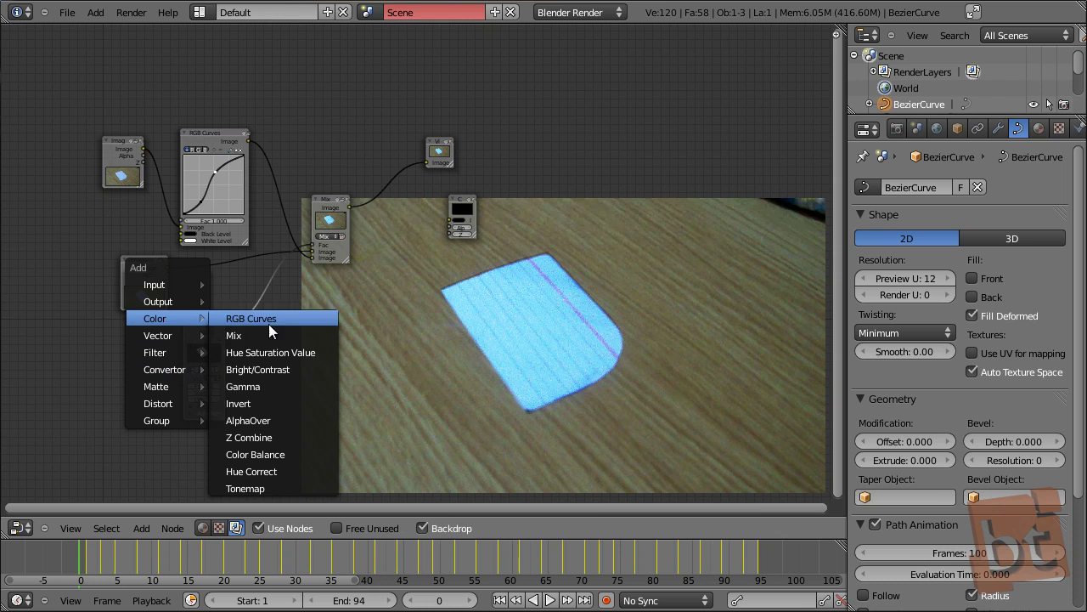
{"action": "left_click", "coordinate": [255, 404]}
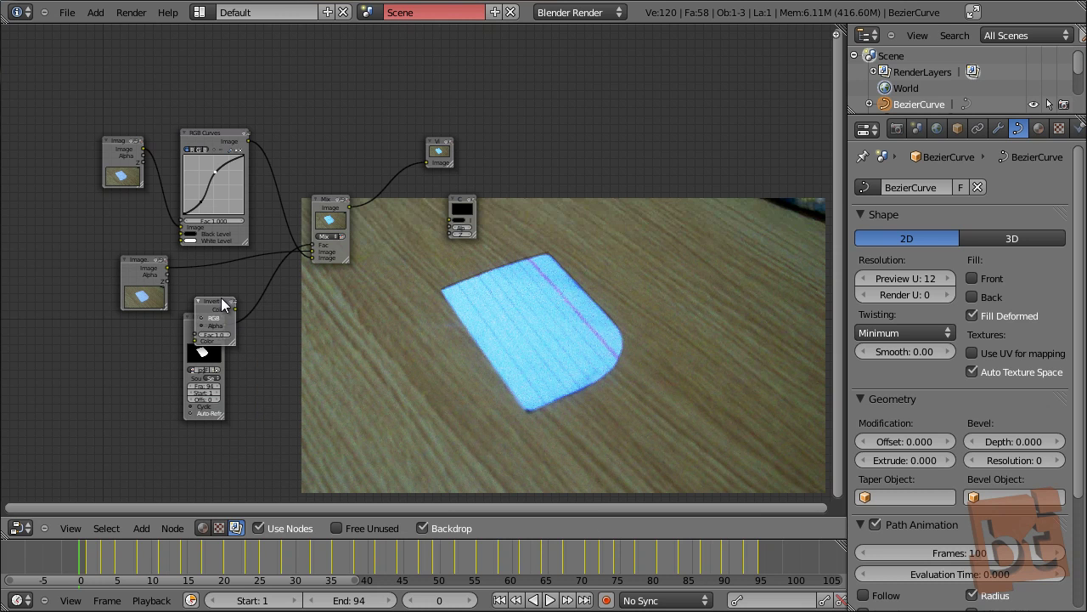
Insert the Invert node into the mask-to-Mix link and wire its Color output to Mix Fac
{"action": "left_click", "coordinate": [273, 308]}
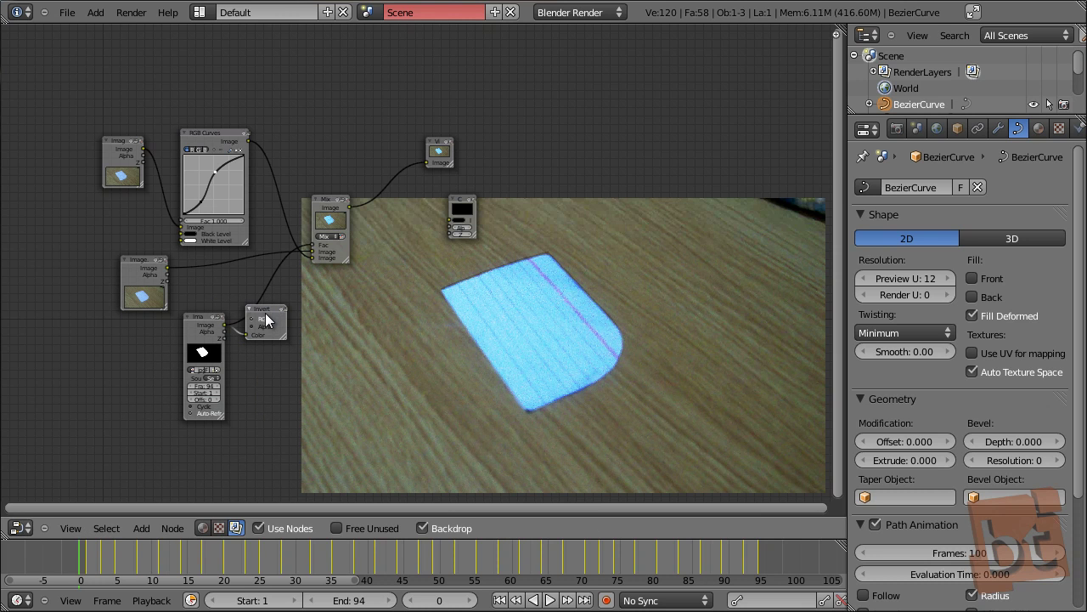
{"action": "left_click", "coordinate": [281, 308]}
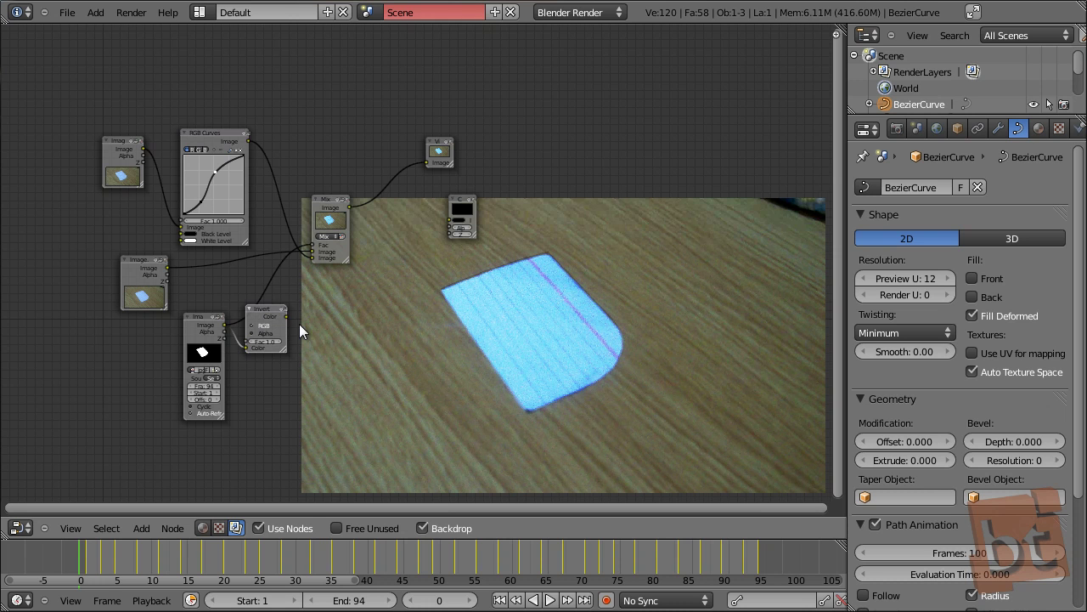
{"action": "scroll", "coordinate": [299, 323], "scroll_direction": "up", "scroll_amount": 1}
{"action": "left_click_drag", "start_coordinate": [284, 316], "coordinate": [313, 233]}
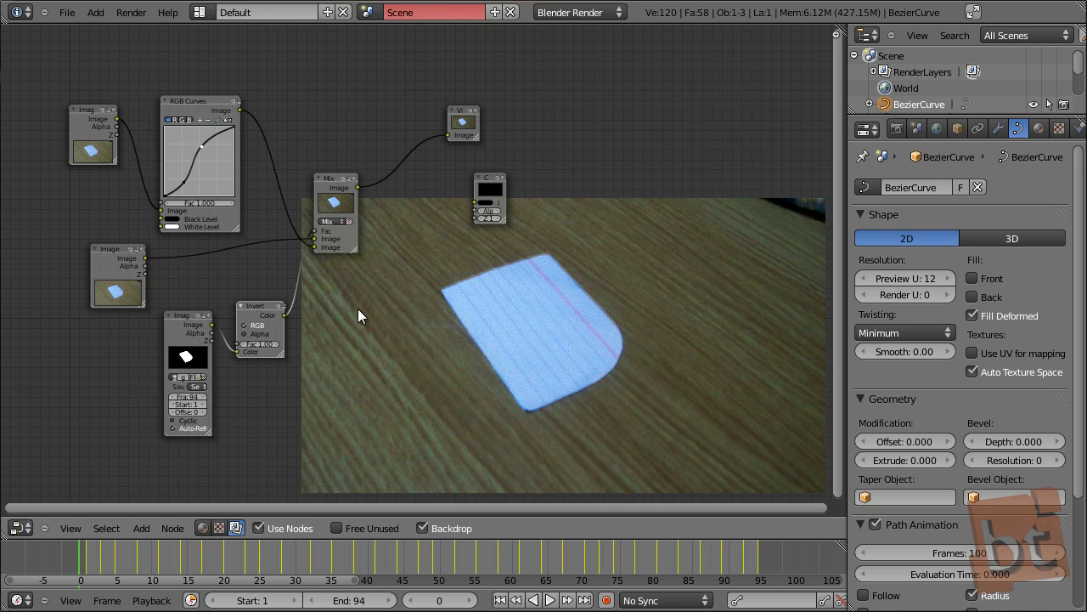
{"action": "mouse_move", "coordinate": [264, 304]}
{"action": "left_mouse_down"}
{"action": "mouse_move", "coordinate": [254, 274]}
{"action": "mouse_move", "coordinate": [257, 289]}
{"action": "left_mouse_up"}
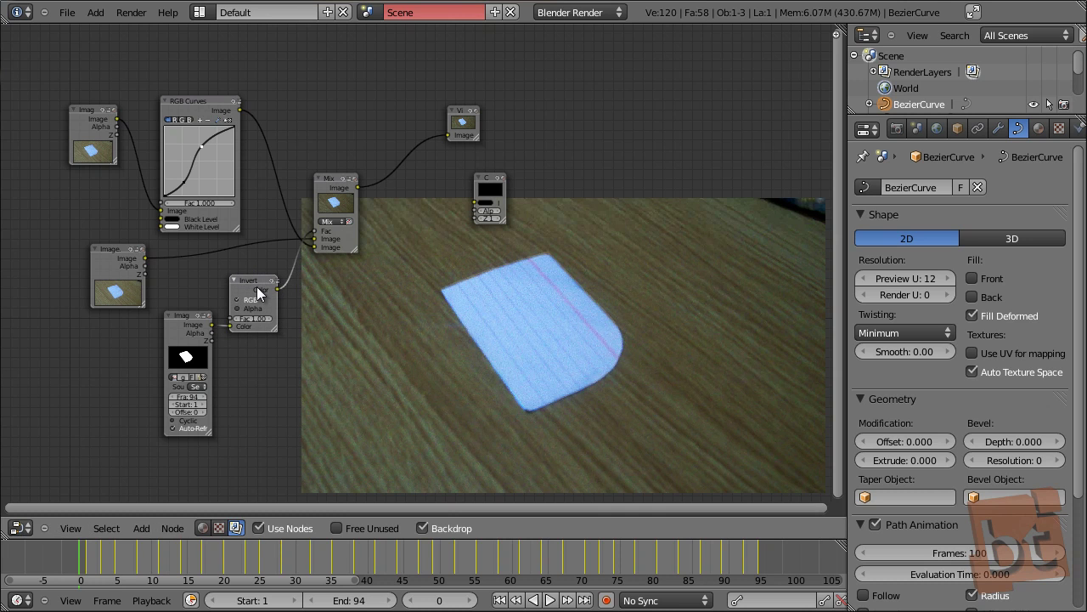
Flatten then steepen the RGB Curves shape, and nudge the Invert node down
{"action": "left_click_drag", "start_coordinate": [201, 150], "coordinate": [222, 173]}
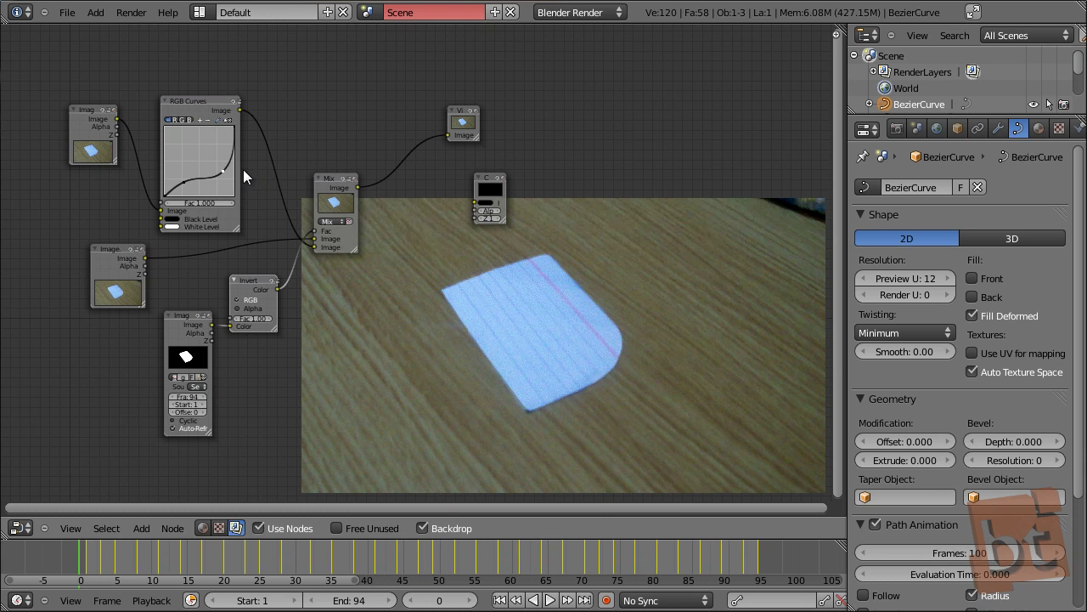
{"action": "left_click_drag", "start_coordinate": [227, 169], "coordinate": [198, 142]}
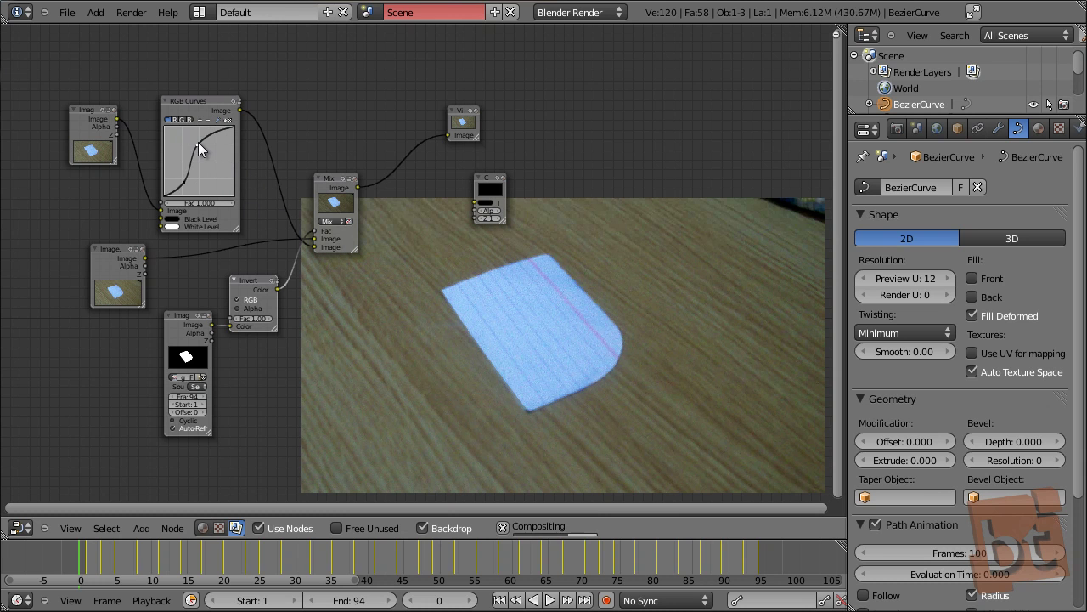
{"action": "left_click_drag", "start_coordinate": [252, 288], "coordinate": [252, 328]}
Delete the Invert node, then shift the mask image node left and collapse it
{"action": "key", "text": "x"}
{"action": "key", "text": "ctrl+h"}
{"action": "left_click_drag", "start_coordinate": [186, 317], "coordinate": [175, 317]}
{"action": "left_click", "coordinate": [188, 317]}
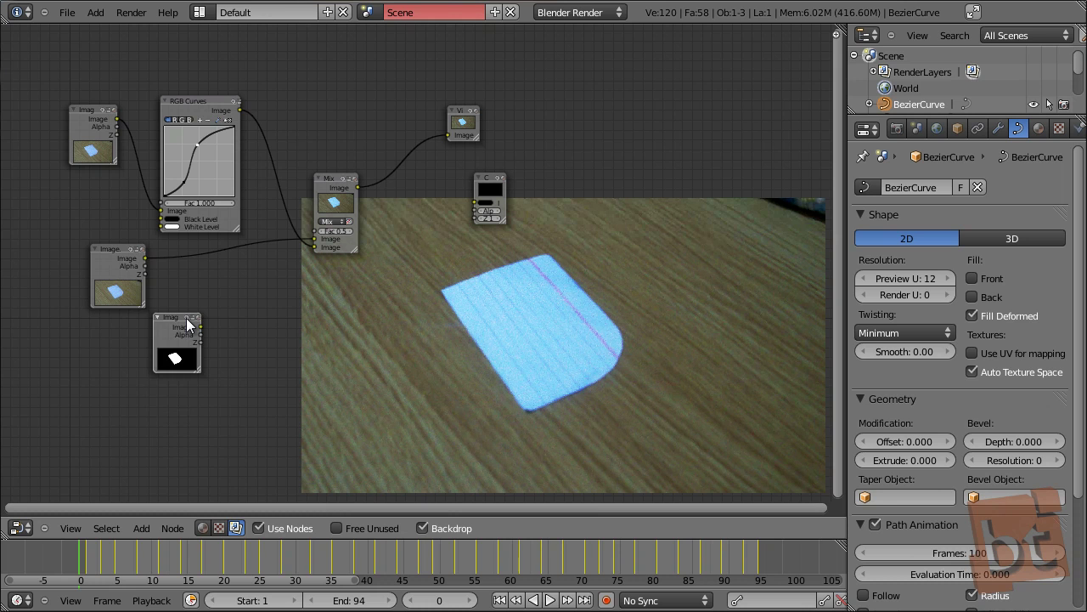
Add a Blur node beside the mask and feed its output into the Mix factor
{"action": "key", "text": "shift+a"}
{"action": "mouse_move", "coordinate": [188, 323]}
{"action": "mouse_move", "coordinate": [179, 355]}
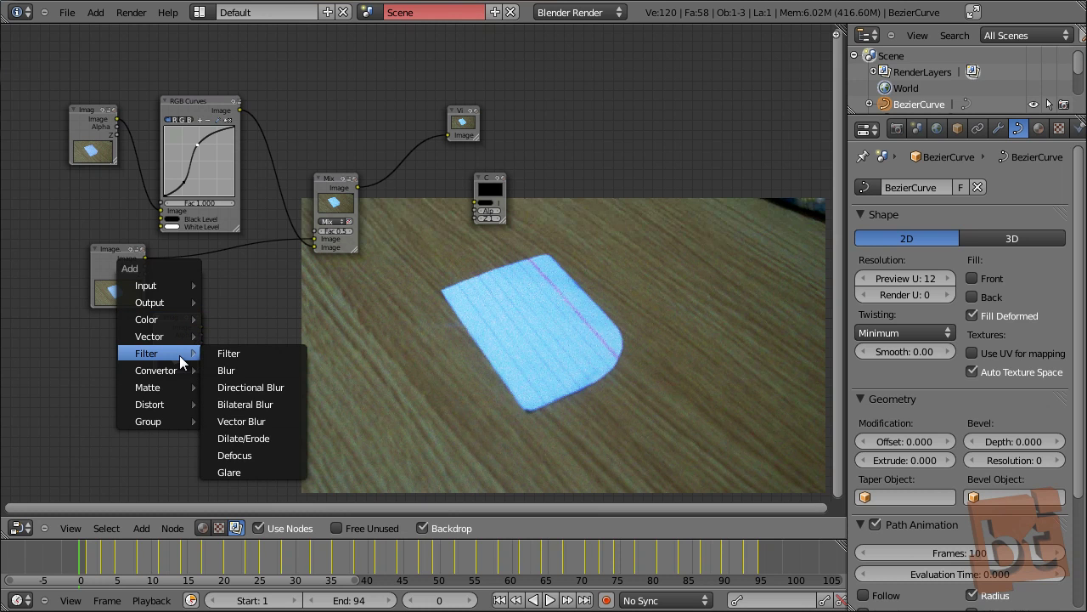
{"action": "left_click", "coordinate": [223, 373]}
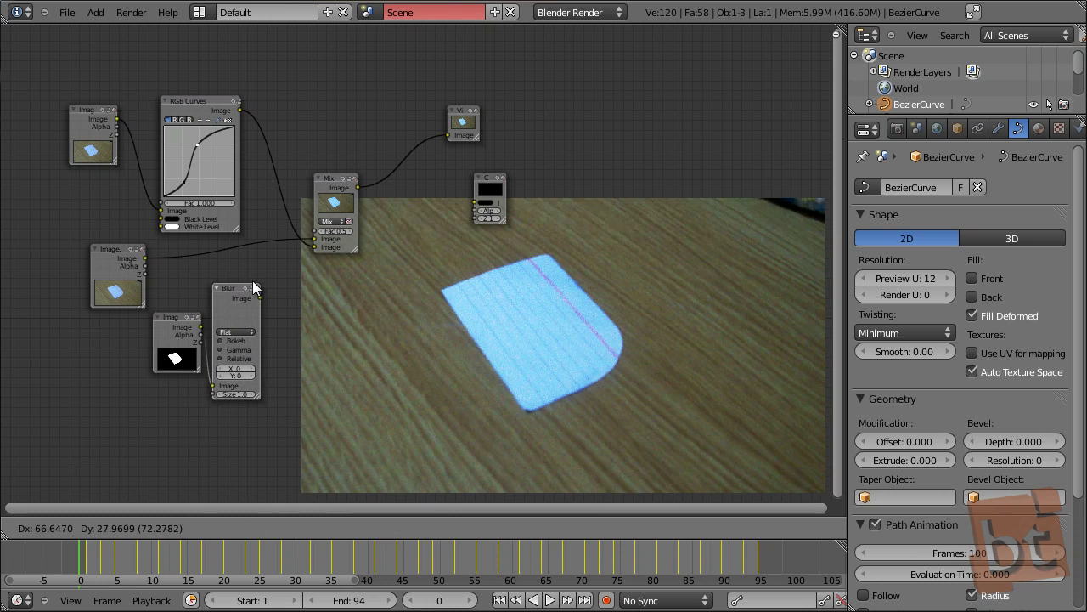
{"action": "left_click", "coordinate": [251, 283]}
{"action": "left_click_drag", "start_coordinate": [290, 254], "coordinate": [315, 230]}
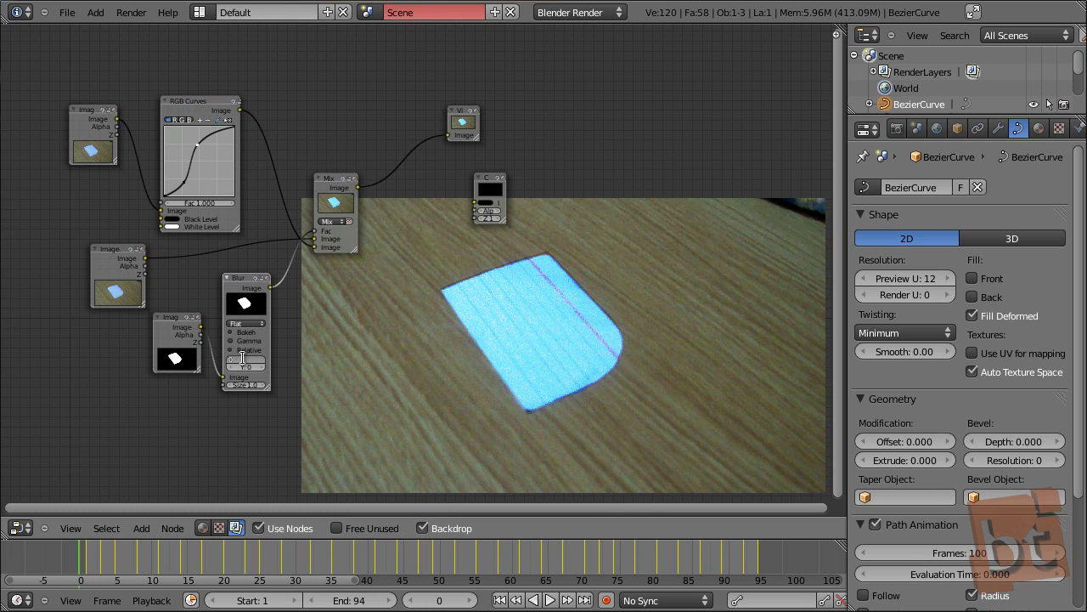
Try Blur sizes of X 3, Y 8, then X 26, Y 24
{"action": "type", "text": "3"}
{"action": "key", "text": "Tab"}
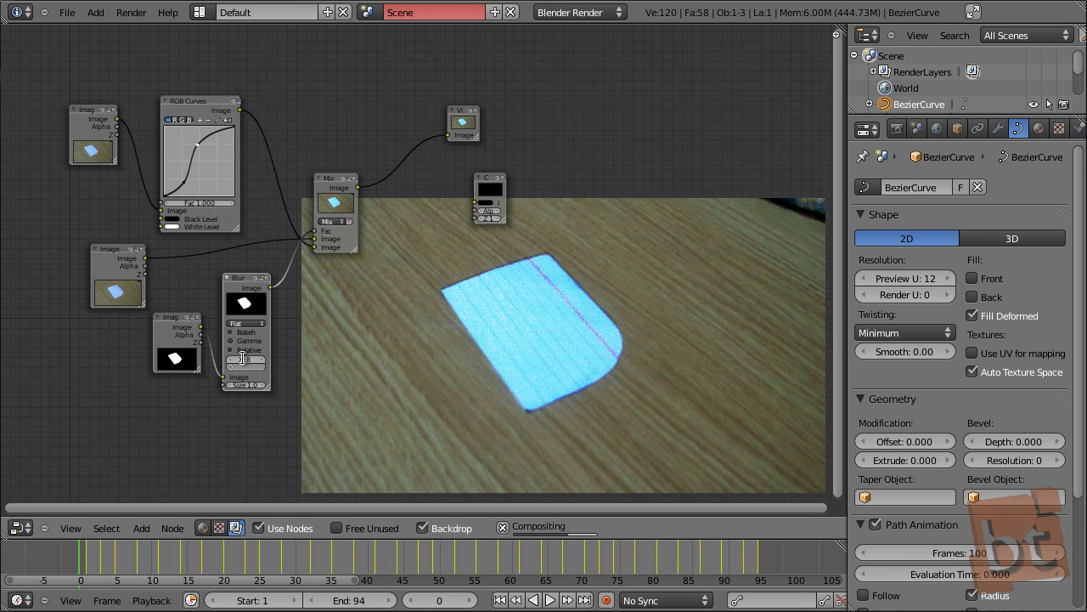
{"action": "type", "text": "8"}
{"action": "key", "text": "Return"}
{"action": "scroll", "coordinate": [253, 345], "scroll_direction": "up", "scroll_amount": 2}
{"action": "scroll", "coordinate": [253, 344], "scroll_direction": "up", "scroll_amount": 1}
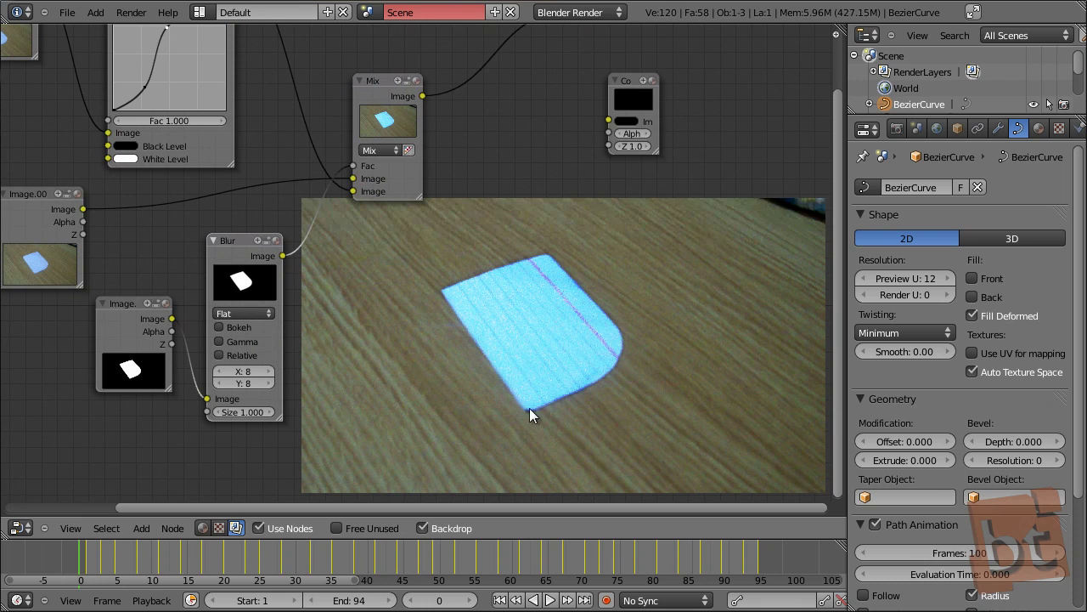
{"action": "left_click", "coordinate": [244, 371]}
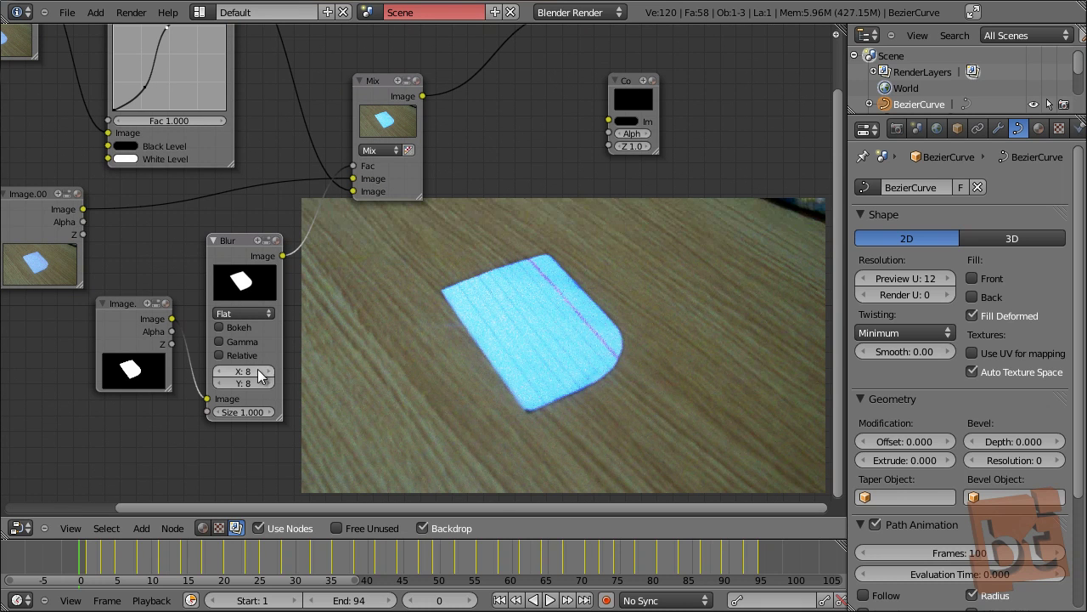
{"action": "type", "text": "26"}
{"action": "key", "text": "Return"}
{"action": "mouse_move", "coordinate": [239, 384]}
{"action": "left_mouse_down"}
{"action": "mouse_move", "coordinate": [268, 387]}
{"action": "mouse_move", "coordinate": [256, 388]}
{"action": "left_mouse_up"}
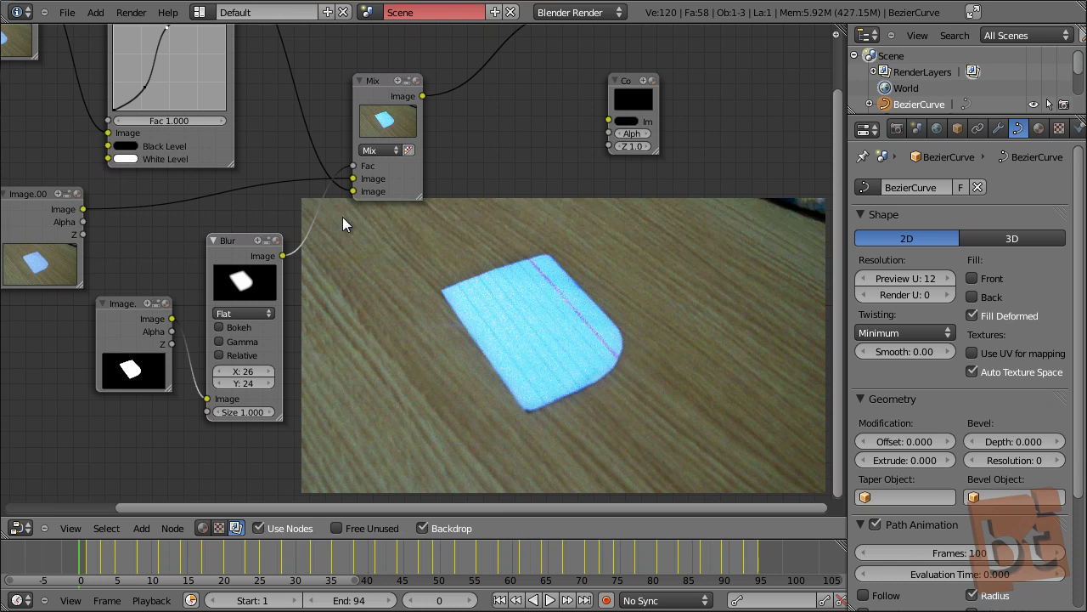
Set the Blur node's X and Y sizes to 100
{"action": "left_click", "coordinate": [243, 372]}
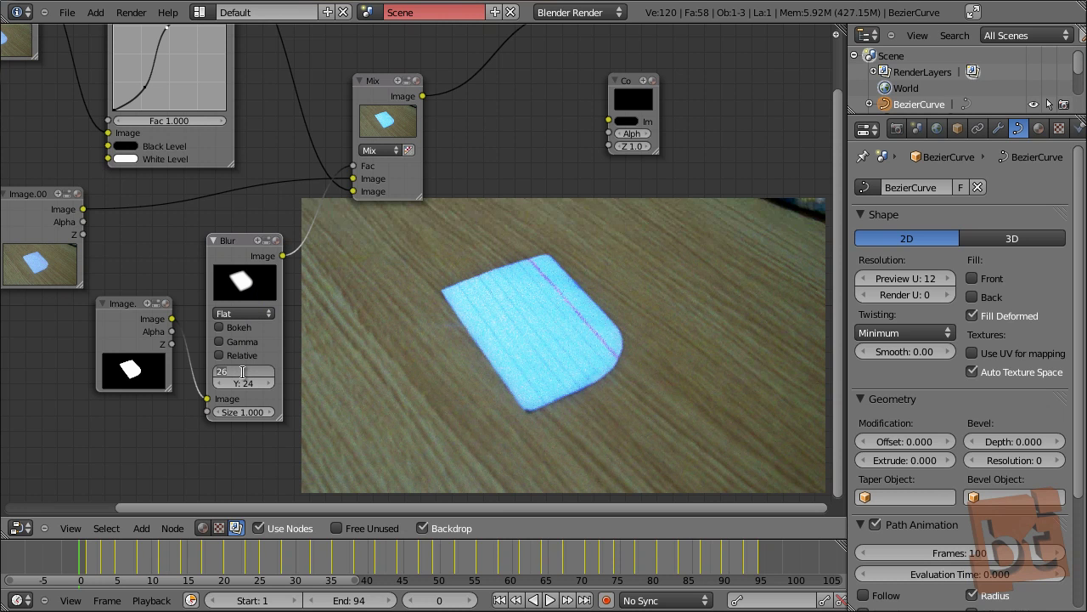
{"action": "type", "text": "100"}
{"action": "key", "text": "Tab"}
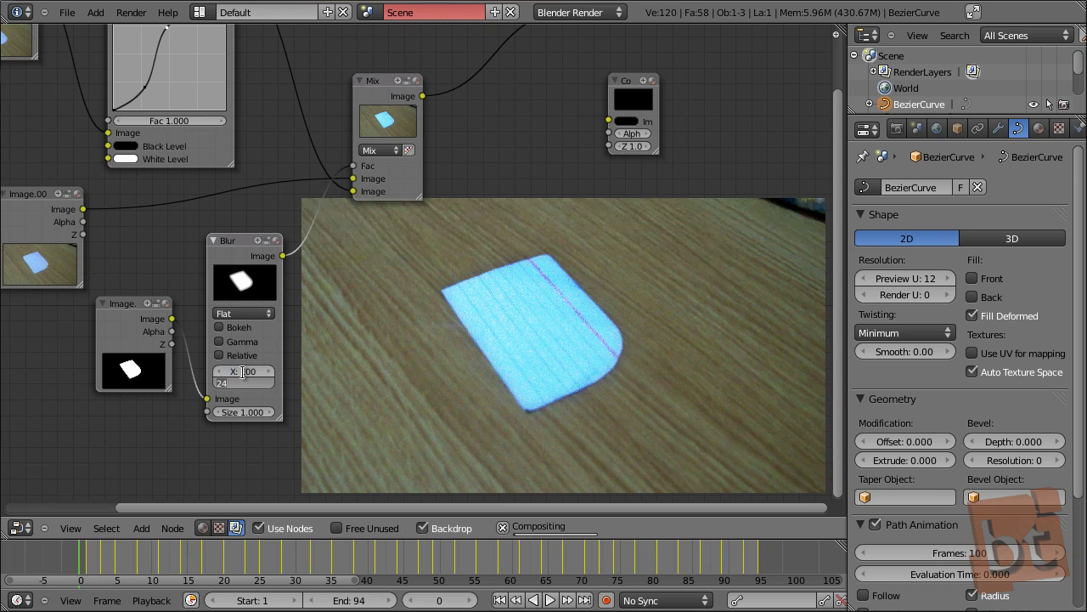
{"action": "type", "text": "100"}
{"action": "key", "text": "Return"}
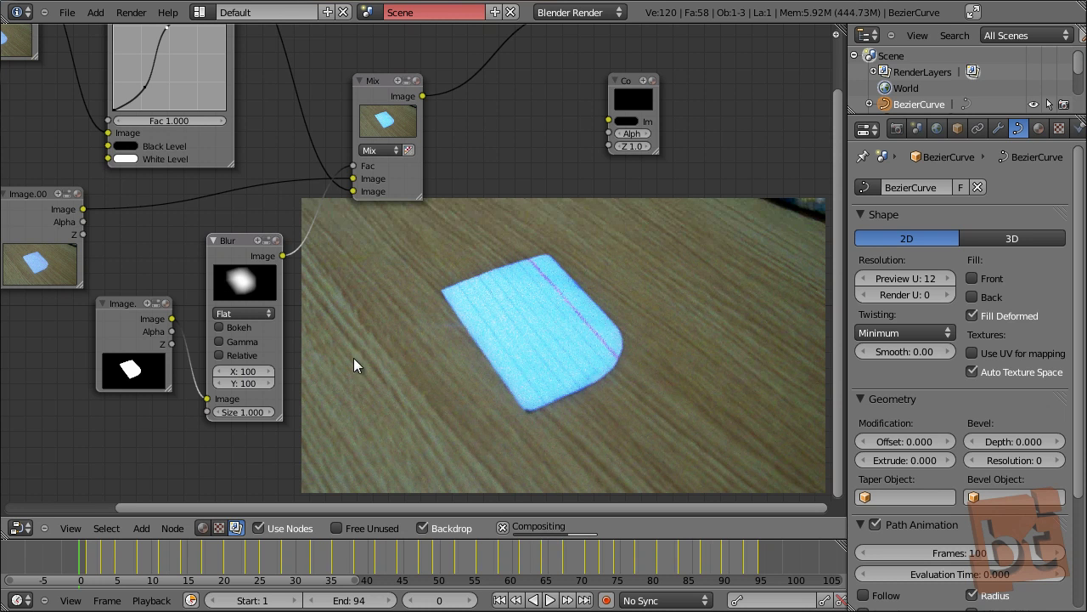
Adjust the color curve and swap the images feeding the Mix node's two inputs
{"action": "middle_click_drag", "start_coordinate": [432, 296], "coordinate": [424, 306]}
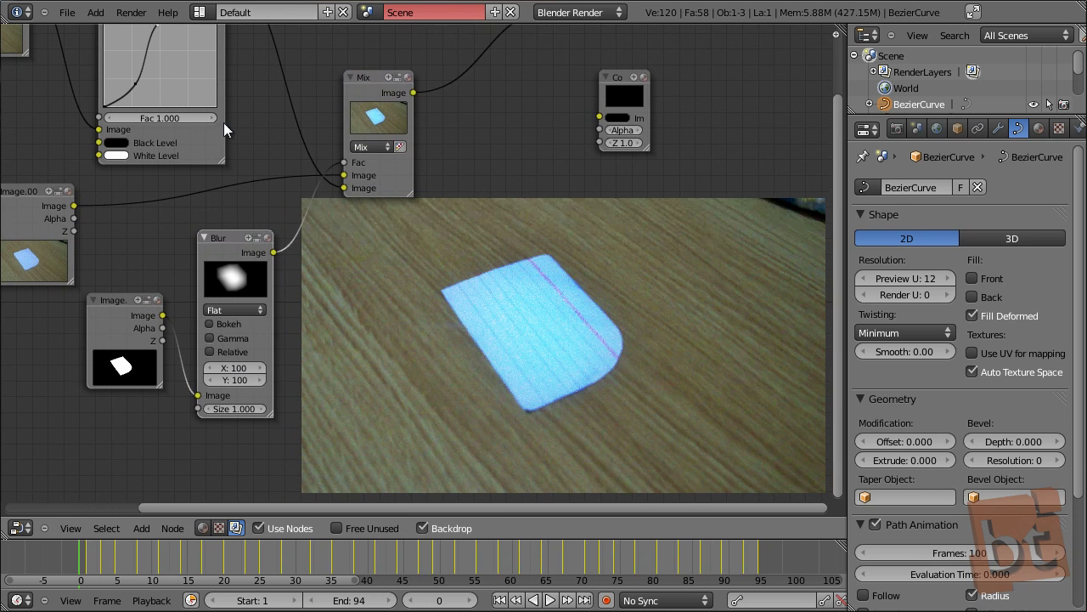
{"action": "middle_click_drag", "start_coordinate": [223, 122], "coordinate": [228, 151]}
{"action": "mouse_move", "coordinate": [174, 58]}
{"action": "left_mouse_down"}
{"action": "mouse_move", "coordinate": [211, 102]}
{"action": "mouse_move", "coordinate": [172, 59]}
{"action": "left_mouse_up"}
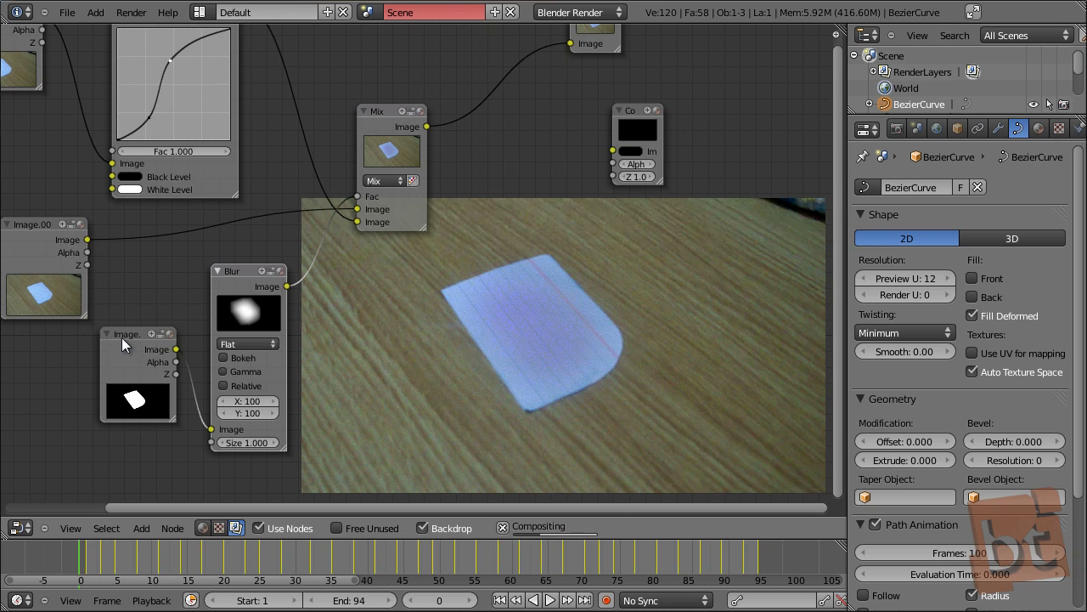
{"action": "left_click_drag", "start_coordinate": [358, 209], "coordinate": [356, 221]}
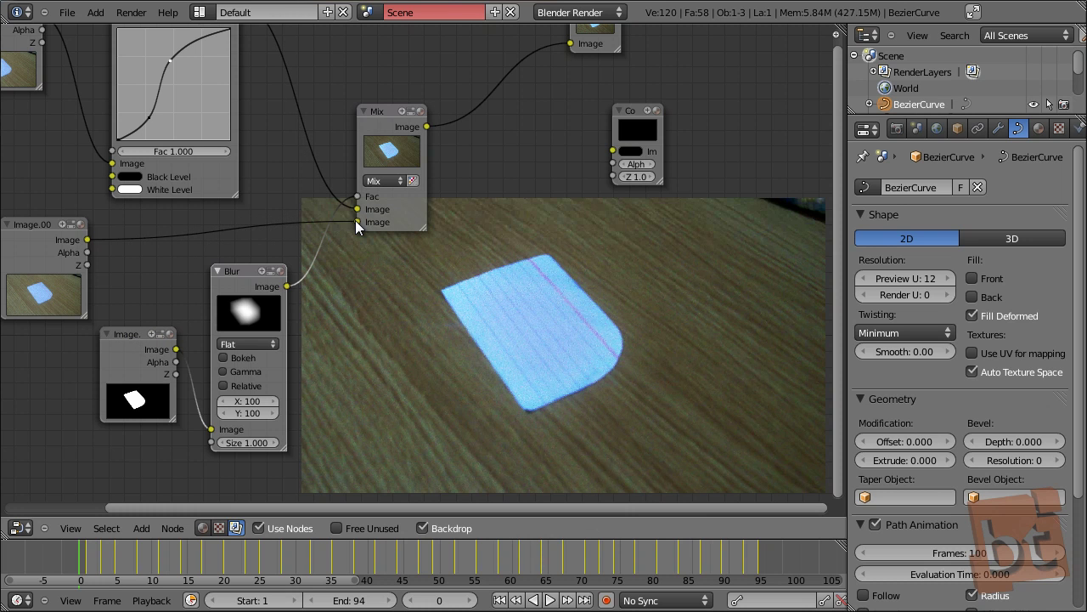
Steepen the RGB curve, then pull its top point down into a dip
{"action": "scroll", "coordinate": [204, 123], "scroll_direction": "up", "scroll_amount": 2, "text": "shift"}
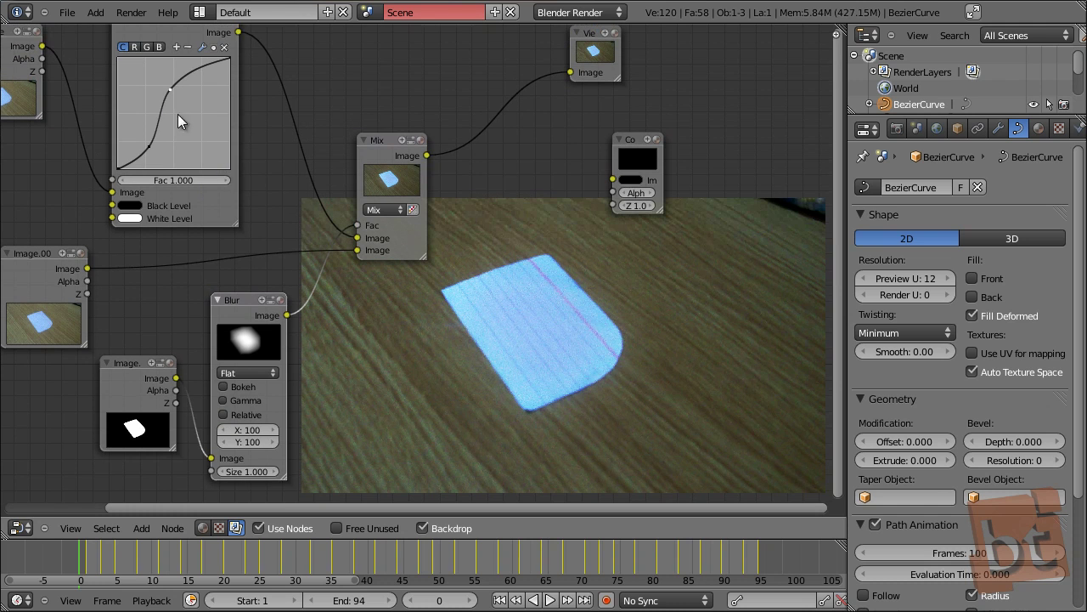
{"action": "left_click_drag", "start_coordinate": [167, 91], "coordinate": [150, 61]}
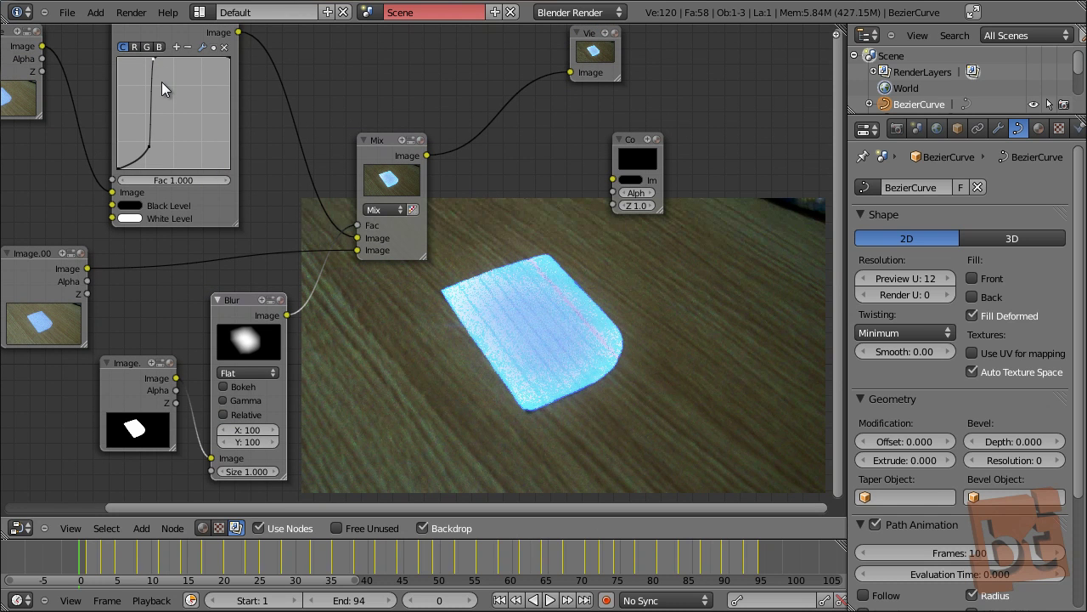
{"action": "left_click_drag", "start_coordinate": [154, 59], "coordinate": [207, 162]}
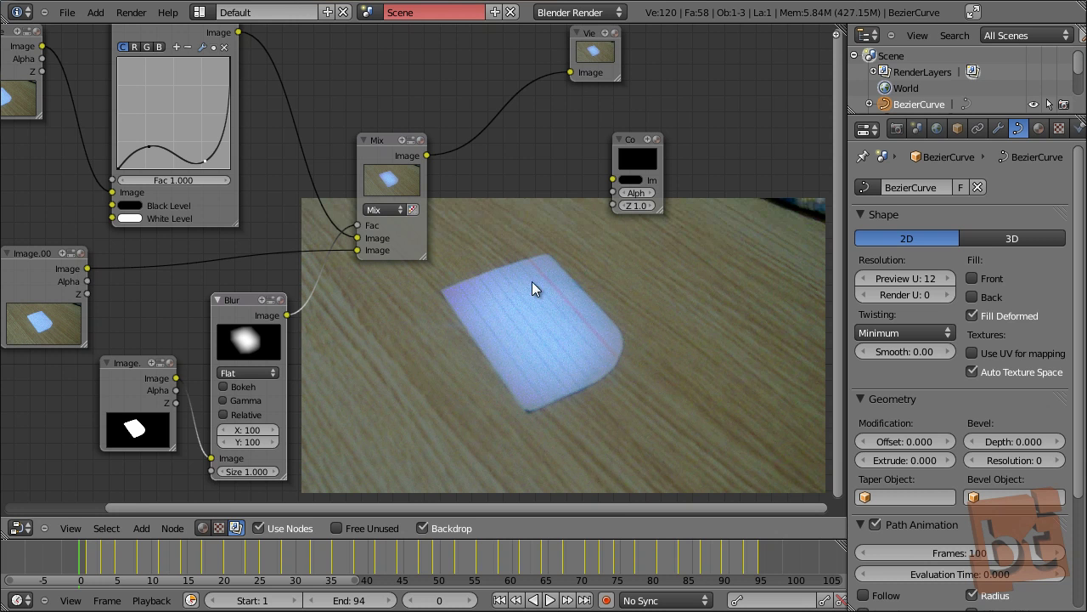
{"action": "scroll", "coordinate": [488, 297], "scroll_direction": "down", "scroll_amount": 3}
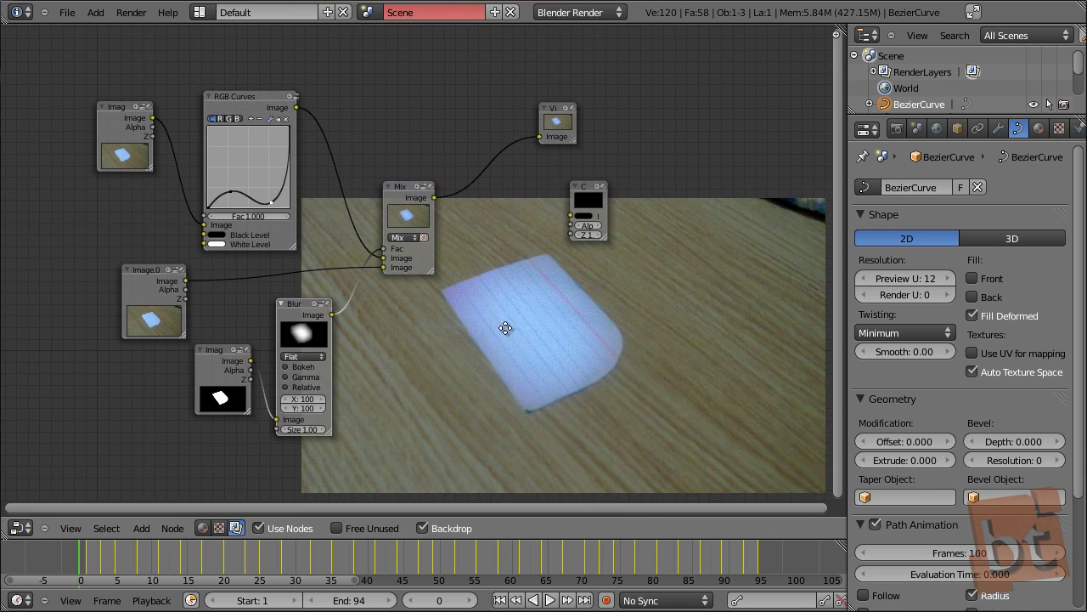
Move the mask Image node down and left, beside the Blur node
{"action": "middle_click_drag", "start_coordinate": [505, 328], "coordinate": [475, 328]}
{"action": "left_click_drag", "start_coordinate": [195, 350], "coordinate": [124, 383]}
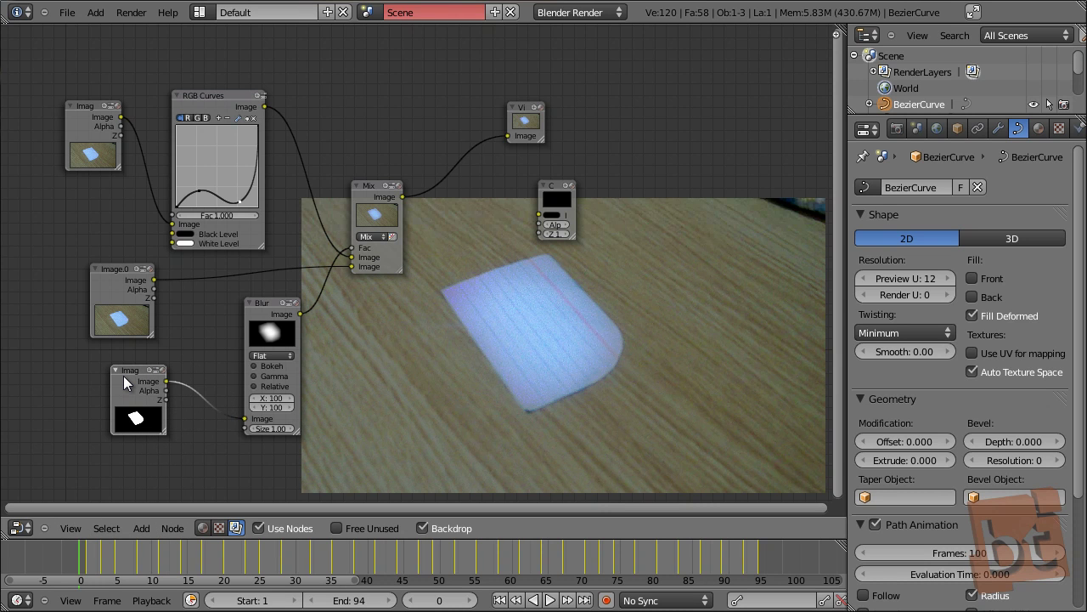